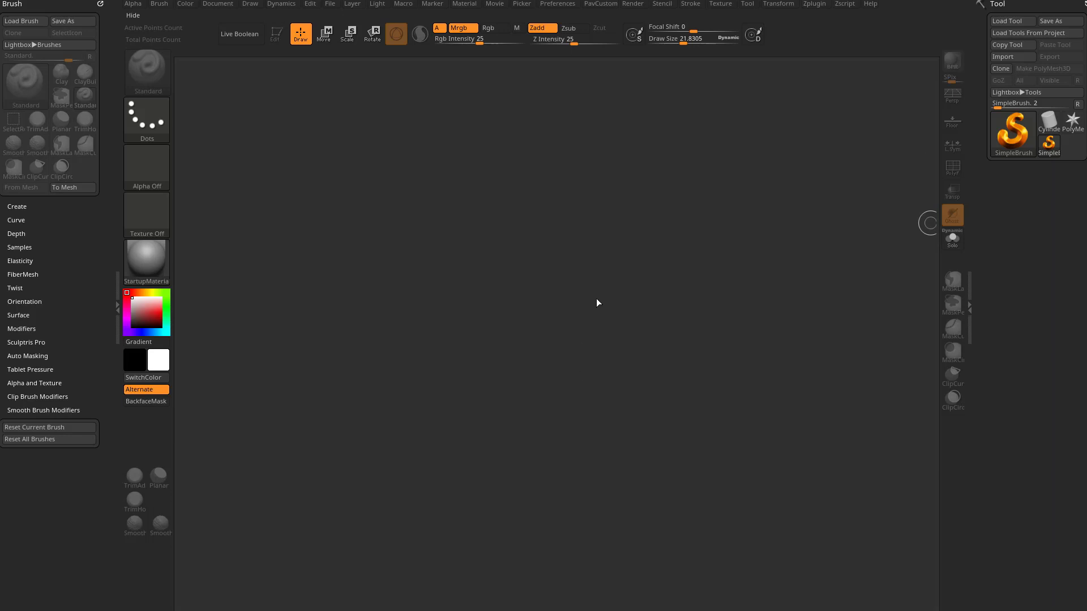
# Browse the DemoProjects folder in LightBox and load the tools from Dog.ZPR in the ZBrush 2021 ZProjects folder
pyautogui.press(',')
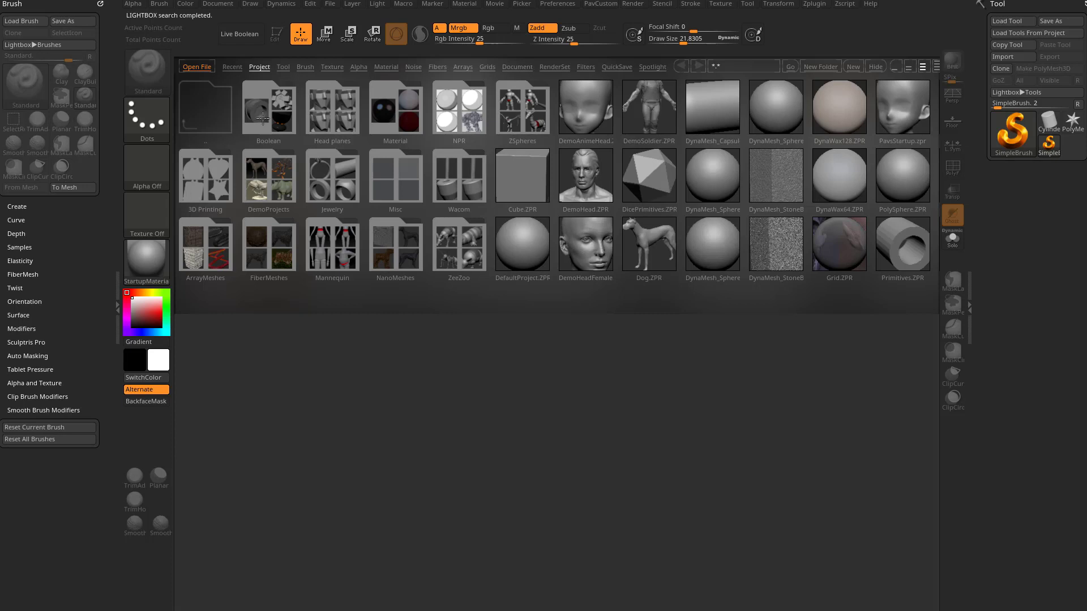
pyautogui.doubleClick(263, 184)
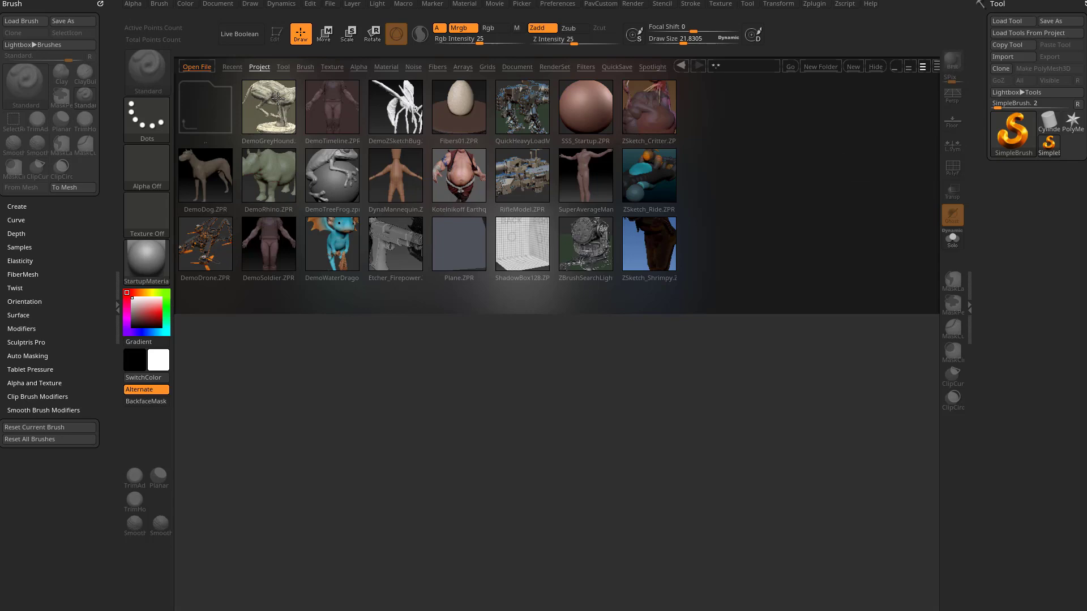
pyautogui.click(1014, 31)
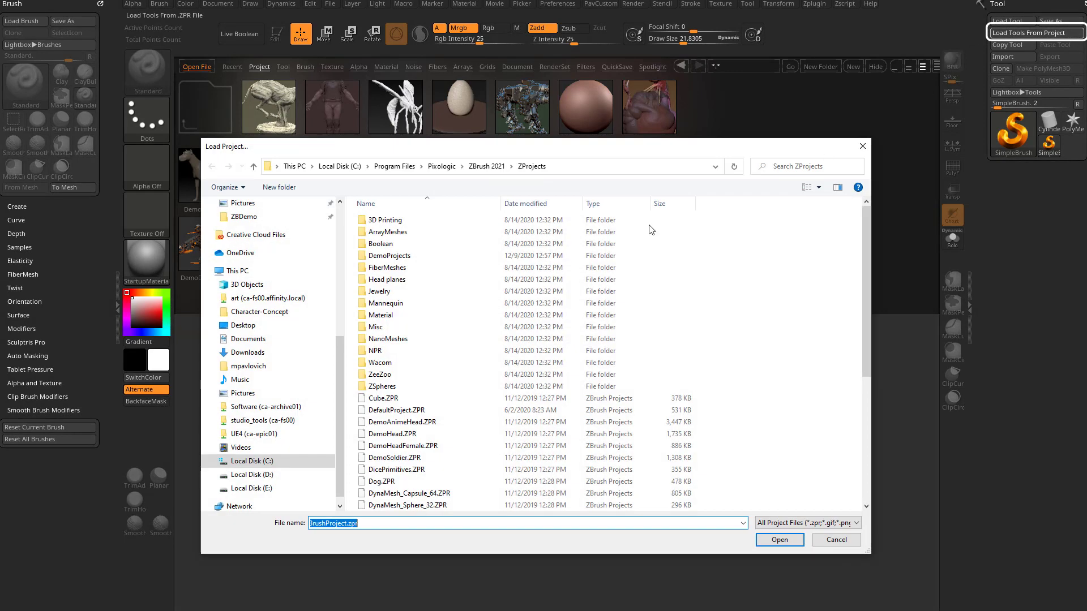
pyautogui.scroll(6, 272, 298)
pyautogui.click(280, 298)
pyautogui.click(294, 311)
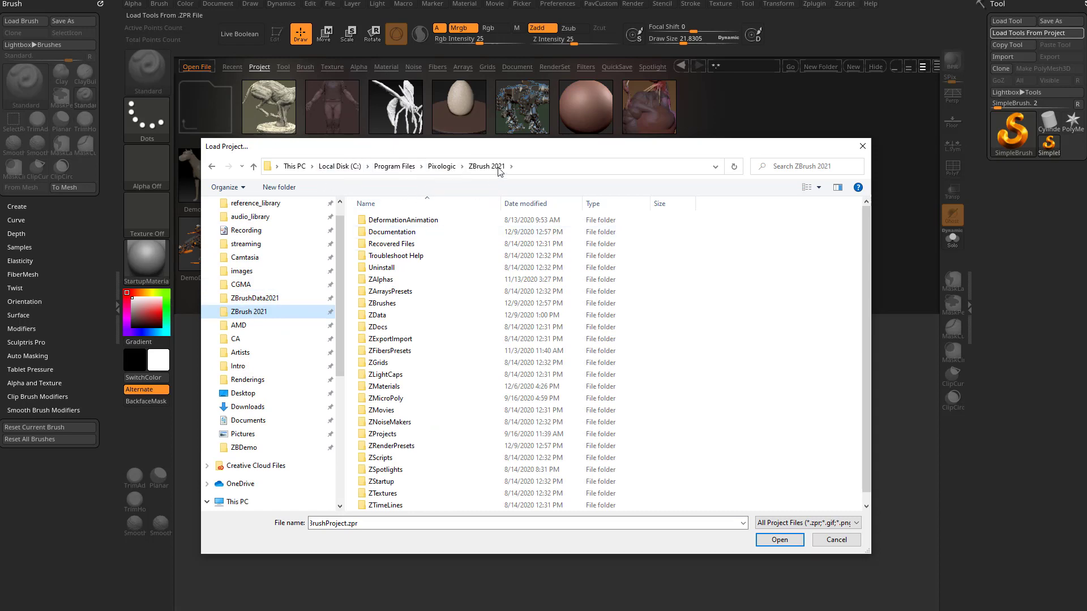
pyautogui.doubleClick(426, 434)
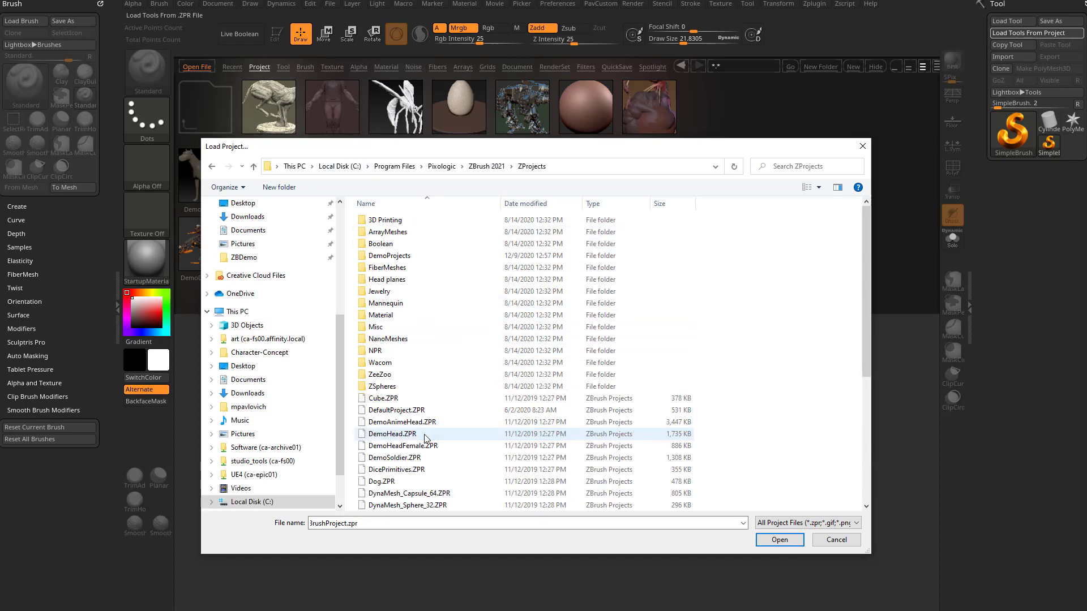
pyautogui.scroll(-6, 426, 438)
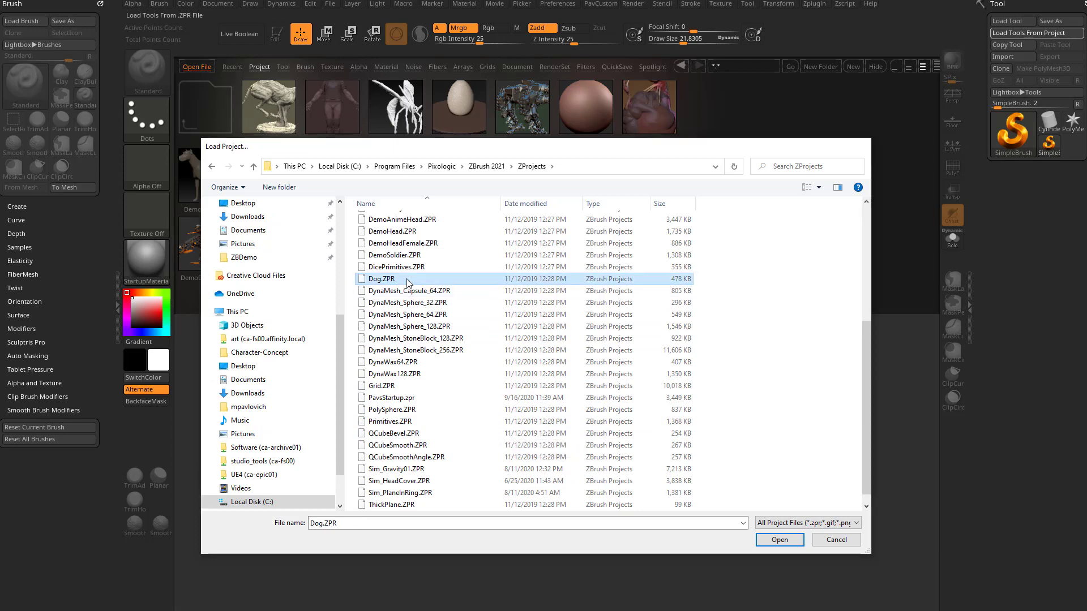
pyautogui.doubleClick(406, 285)
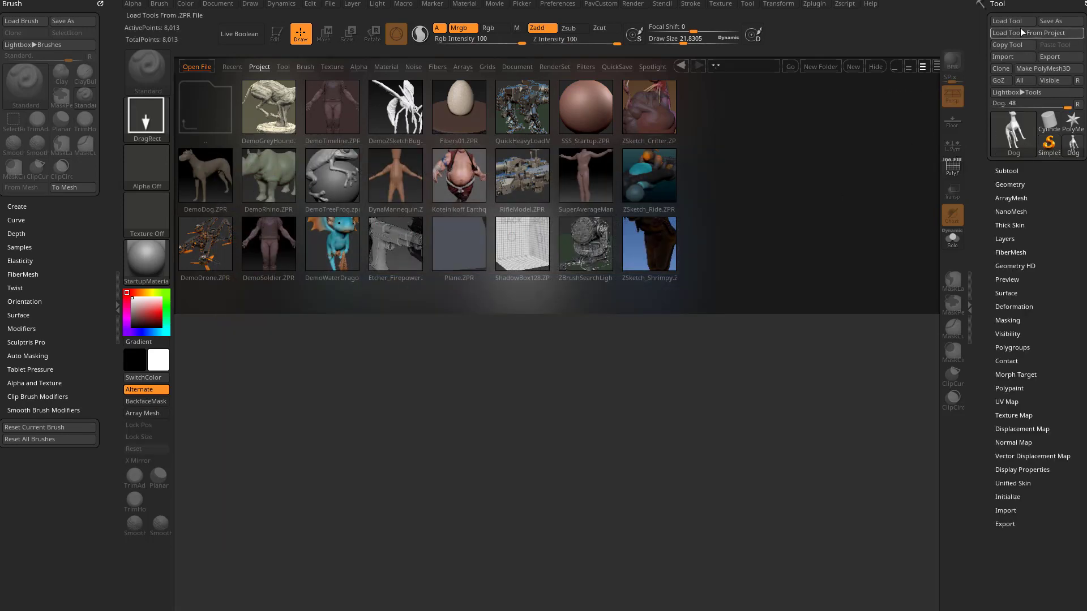
# Load the tools from the DemoGreyHound project in the DemoProjects folder and place the greyhound on the canvas in Edit mode
pyautogui.click(1046, 33)
pyautogui.doubleClick(426, 257)
pyautogui.doubleClick(425, 244)
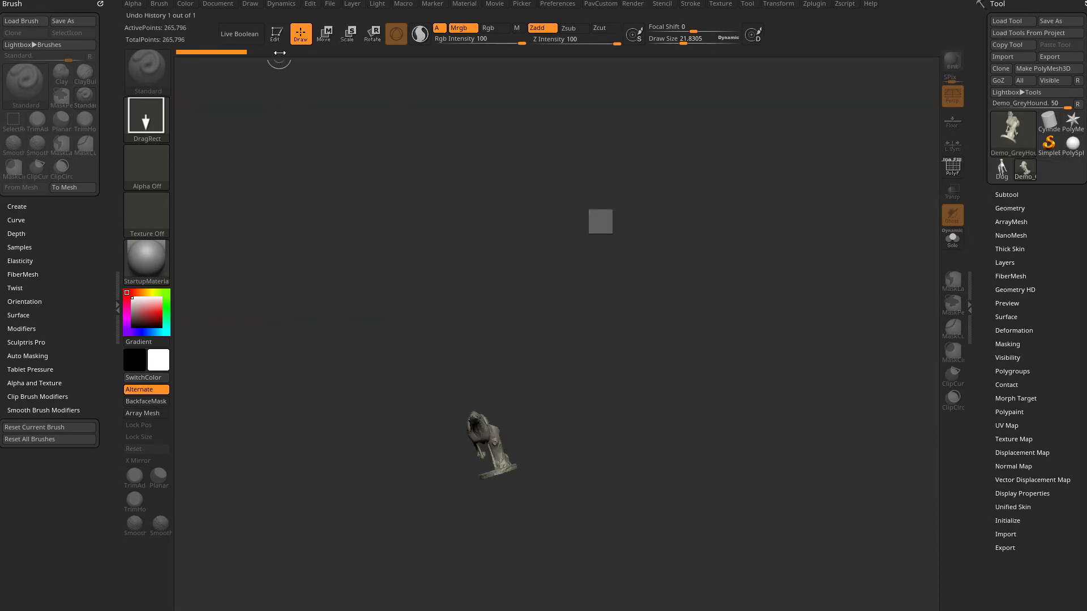
pyautogui.moveTo(806, 390); pyautogui.dragTo(823, 402)
pyautogui.moveTo(790, 287); pyautogui.dragTo(703, 221)
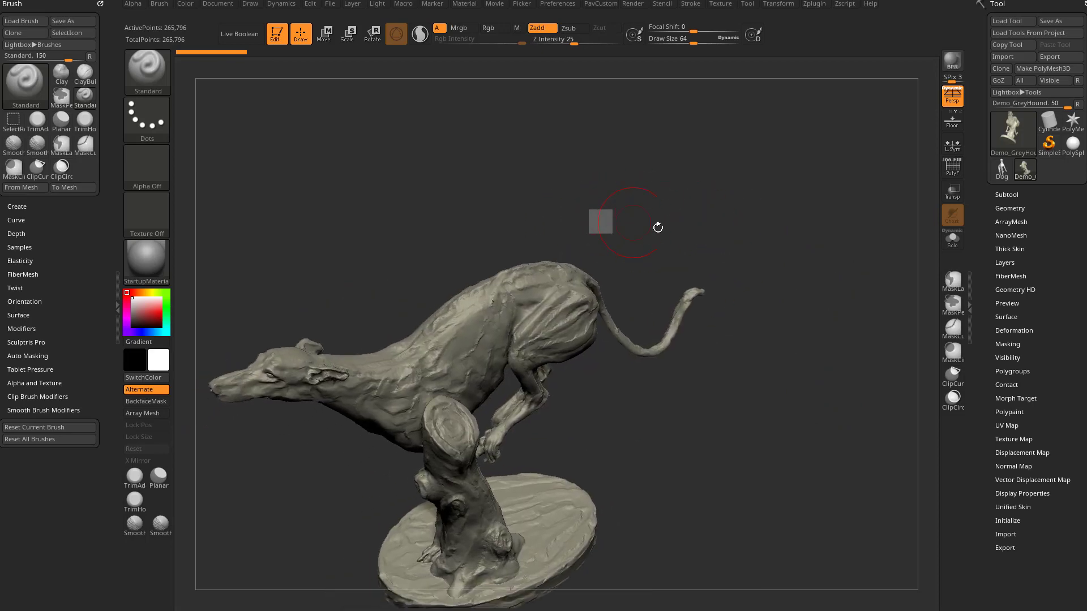
# Reduce the brush draw size to about 25 and apply the SkinShade4 material to the greyhound
pyautogui.moveTo(827, 236); pyautogui.dragTo(835, 214)
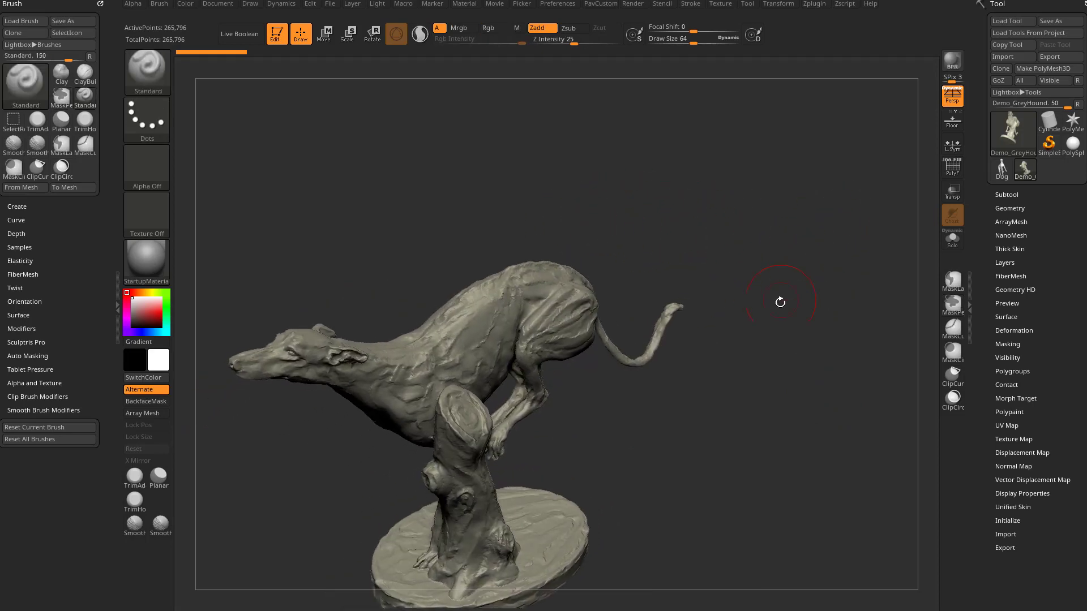
pyautogui.moveTo(775, 330)
pyautogui.mouseDown()
pyautogui.moveTo(852, 261)
pyautogui.moveTo(857, 291)
pyautogui.moveTo(786, 317)
pyautogui.moveTo(798, 322)
pyautogui.mouseUp()
pyautogui.press('s')
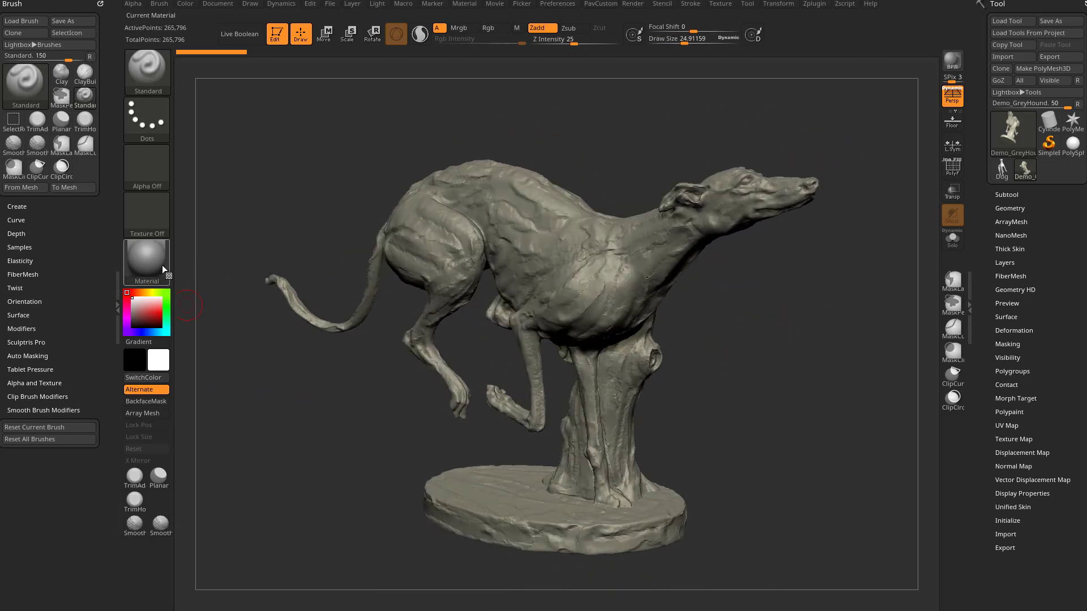
pyautogui.click(147, 259)
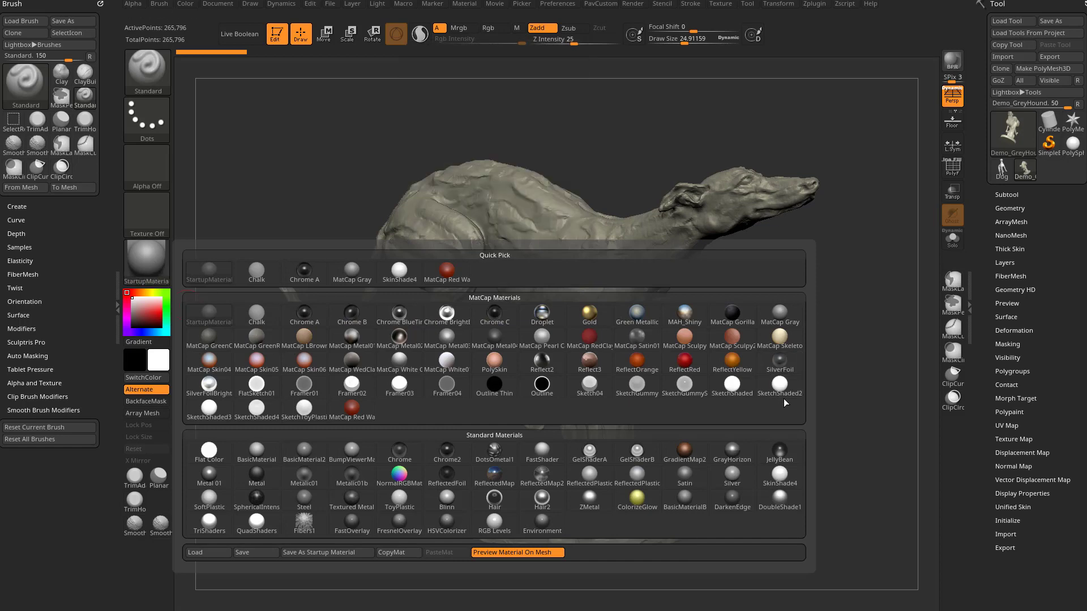
pyautogui.click(783, 477)
pyautogui.moveTo(789, 385); pyautogui.dragTo(779, 361)
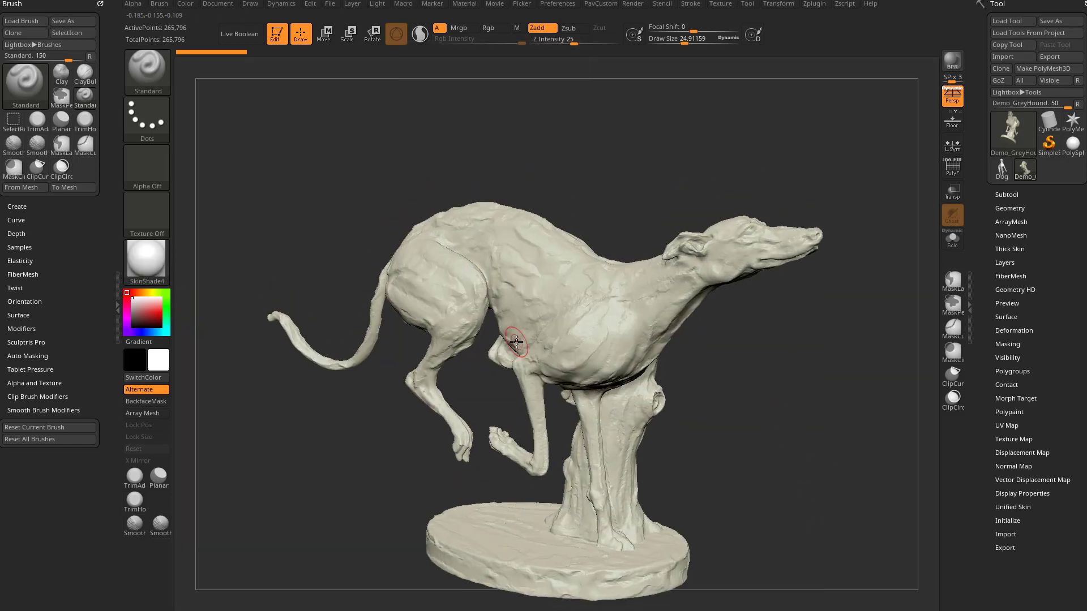
# Turn off the polypaint display on the Demo_GreyHound subtool
pyautogui.click(1011, 194)
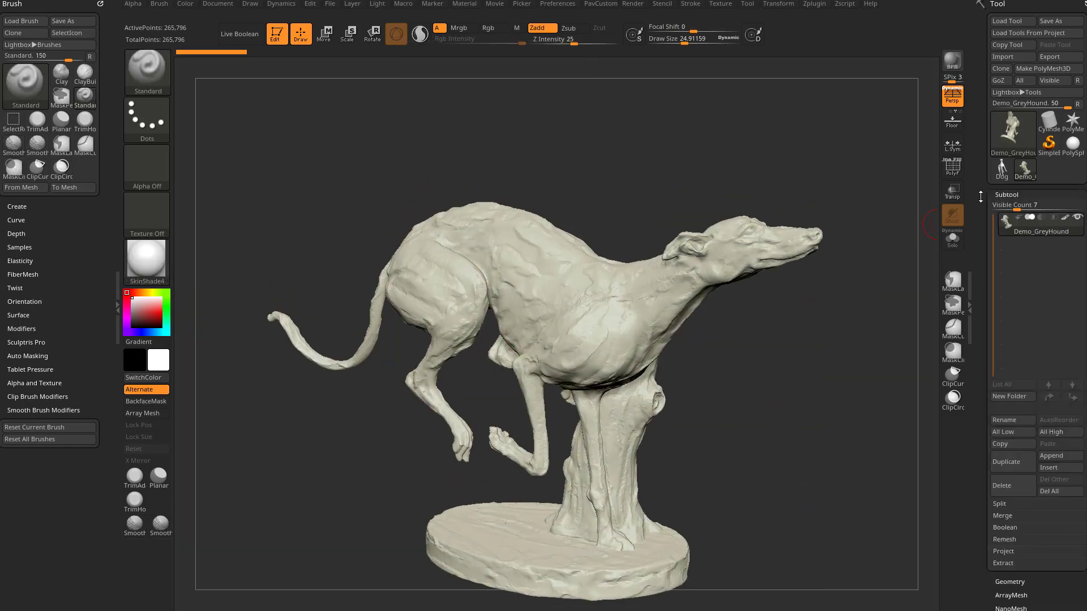
pyautogui.click(1062, 219)
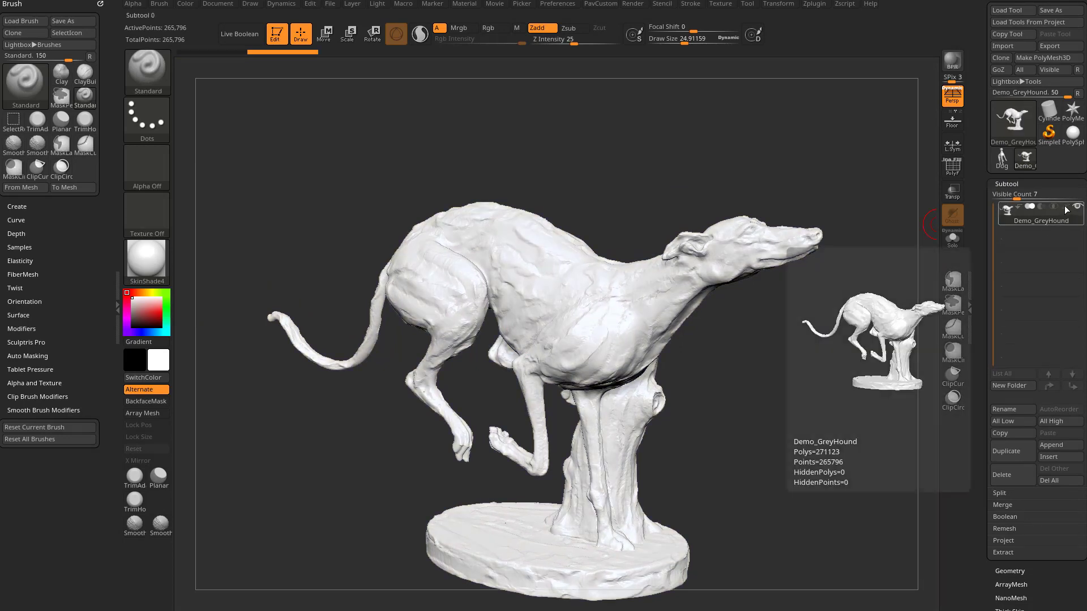
pyautogui.moveTo(831, 317)
pyautogui.mouseDown()
pyautogui.moveTo(808, 328)
pyautogui.moveTo(816, 356)
pyautogui.moveTo(805, 356)
pyautogui.mouseUp()
# Adjust the brush draw size to about 23 while framing the whole greyhound statue
pyautogui.press('s')
pyautogui.keyDown('ctrl'); pyautogui.moveTo(806, 356); pyautogui.dragTo(812, 371, button='right'); pyautogui.keyUp('ctrl')
pyautogui.keyDown('alt'); pyautogui.moveTo(601, 268); pyautogui.dragTo(590, 330, button='right'); pyautogui.keyUp('alt')
pyautogui.moveTo(138, 304)
pyautogui.mouseDown()
pyautogui.moveTo(145, 311)
pyautogui.moveTo(129, 294)
pyautogui.mouseUp()
pyautogui.keyDown('ctrl'); pyautogui.moveTo(612, 196); pyautogui.dragTo(602, 185, button='right'); pyautogui.keyUp('ctrl')
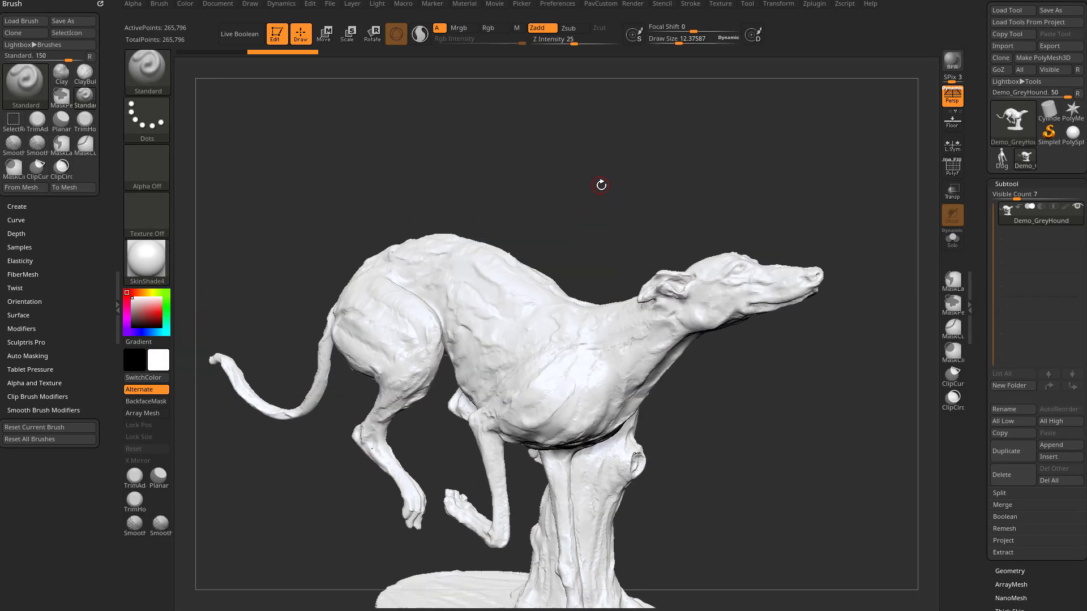
pyautogui.keyDown('alt'); pyautogui.moveTo(700, 405); pyautogui.dragTo(734, 351, button='right'); pyautogui.keyUp('alt')
pyautogui.moveTo(739, 355); pyautogui.dragTo(735, 379, button='right')
pyautogui.press('s')
pyautogui.moveTo(735, 378); pyautogui.dragTo(741, 374)
pyautogui.keyDown('ctrl'); pyautogui.moveTo(740, 372); pyautogui.dragTo(732, 376, button='right'); pyautogui.keyUp('ctrl')
pyautogui.press('s')
pyautogui.moveTo(733, 377); pyautogui.dragTo(738, 381)
pyautogui.keyDown('ctrl'); pyautogui.moveTo(738, 381); pyautogui.dragTo(737, 378, button='right'); pyautogui.keyUp('ctrl')
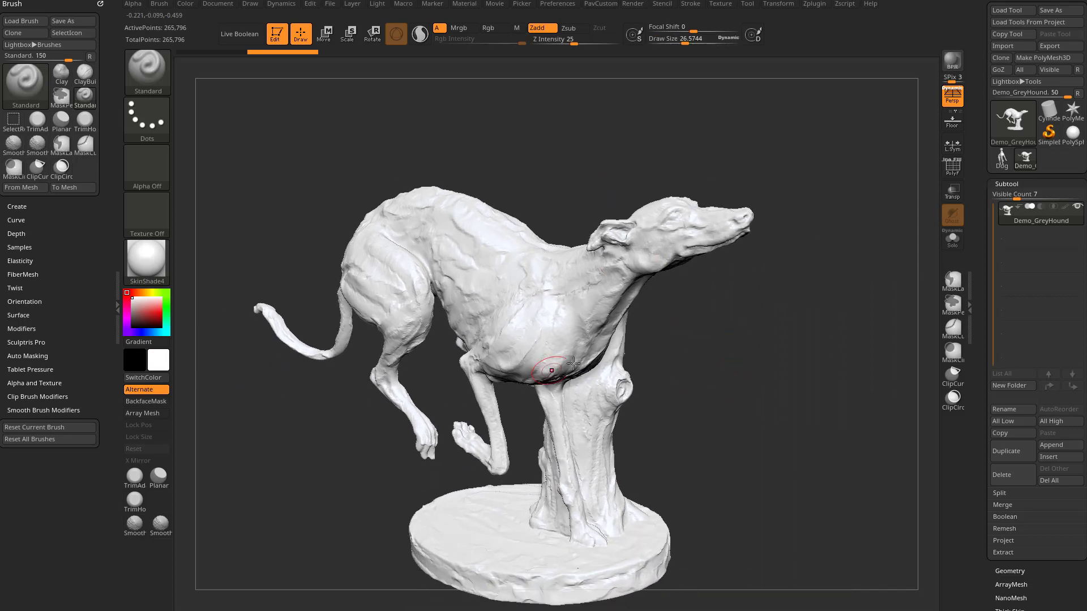
pyautogui.press('s')
pyautogui.moveTo(668, 349); pyautogui.dragTo(666, 350)
pyautogui.click(637, 4)
pyautogui.moveTo(632, 18); pyautogui.dragTo(114, 68)
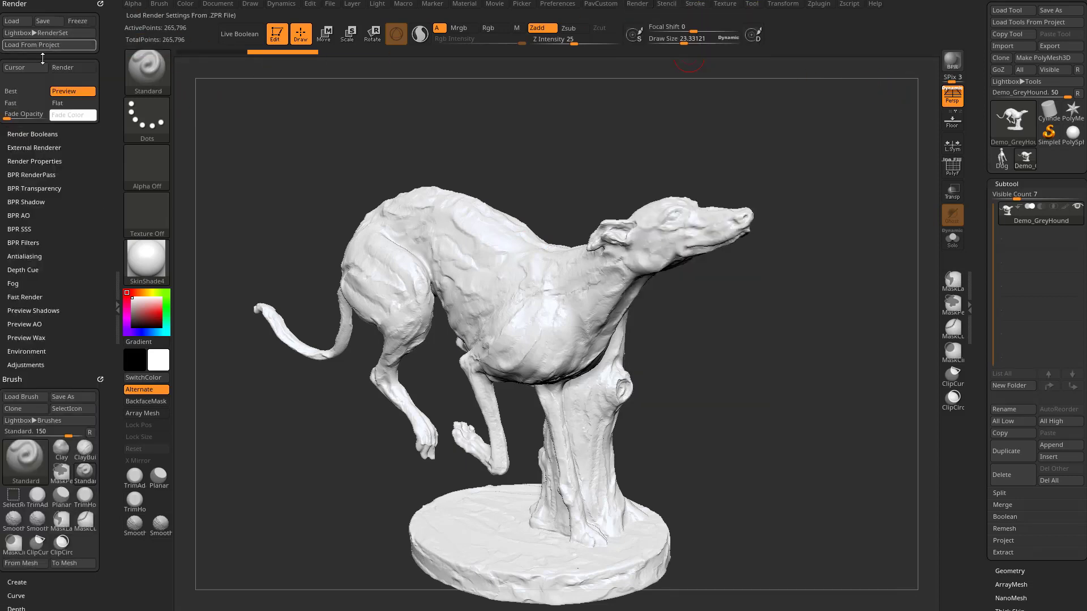
pyautogui.click(115, 295)
pyautogui.click(5, 297)
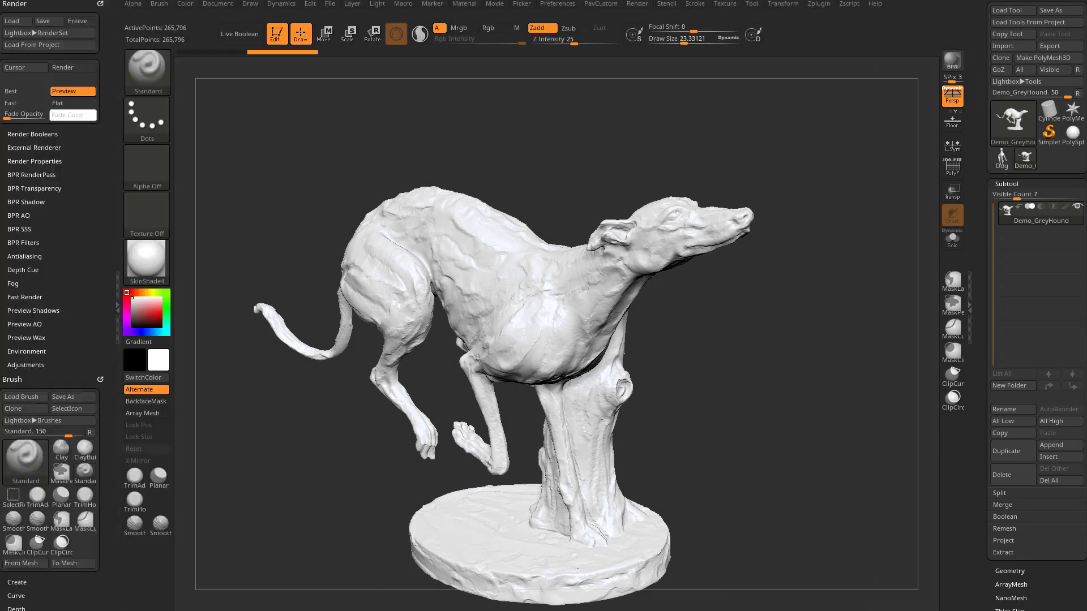
pyautogui.click(99, 4)
# Dock the Render palette above the Brush palette and enable AOcclusion in the Render Properties
pyautogui.click(637, 4)
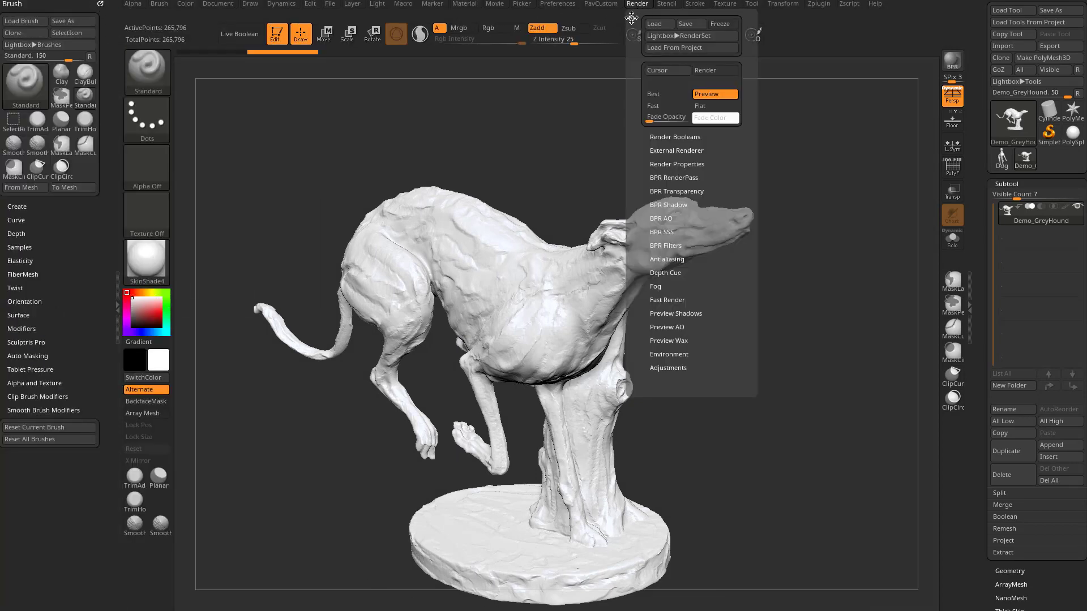
pyautogui.moveTo(632, 18); pyautogui.dragTo(73, 29)
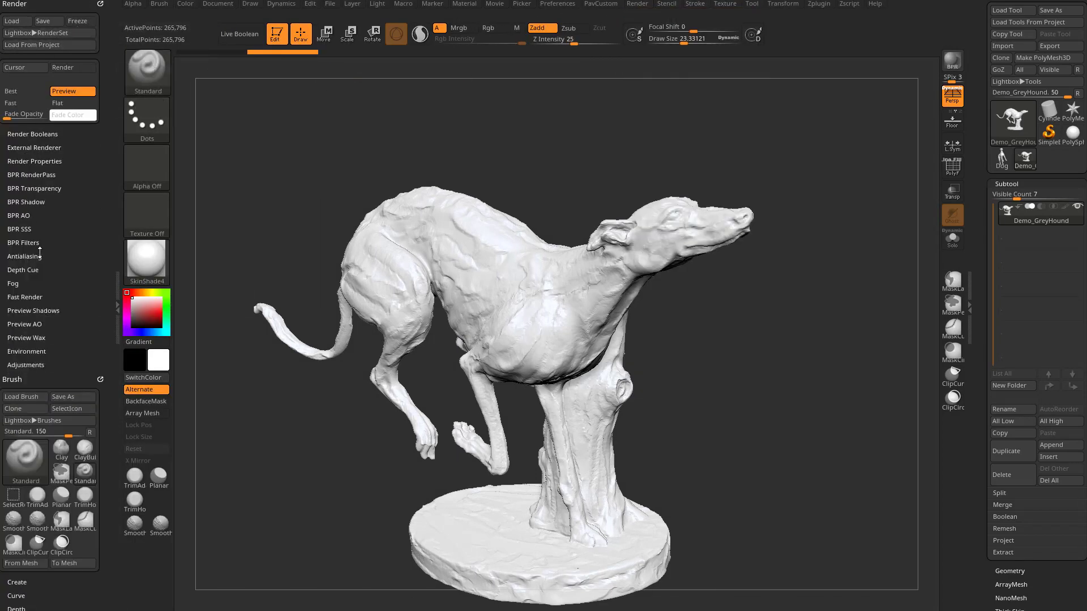
pyautogui.click(57, 161)
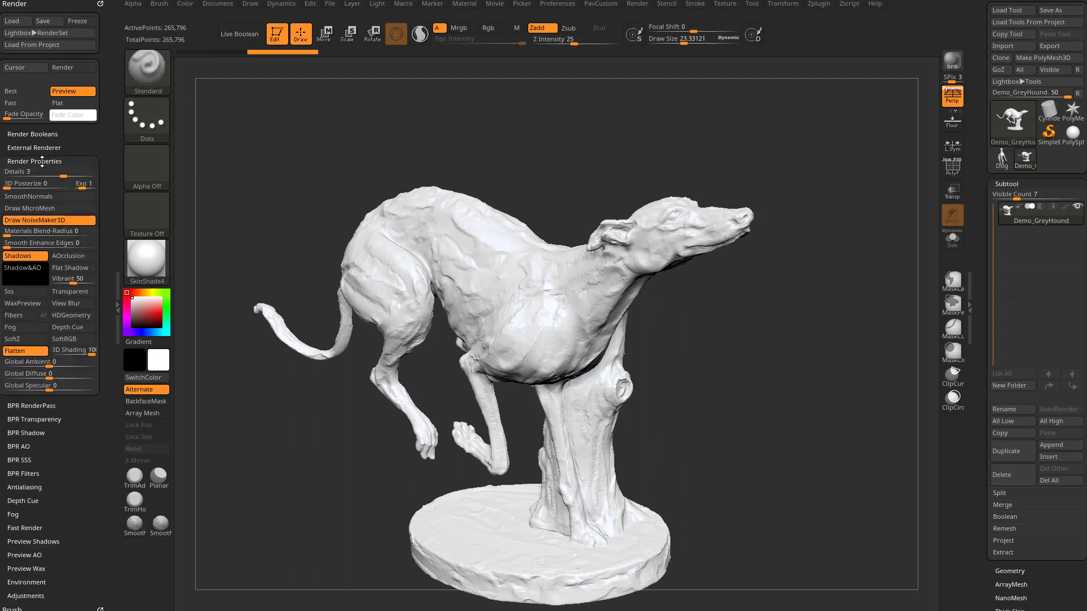
pyautogui.moveTo(85, 147); pyautogui.dragTo(85, 113)
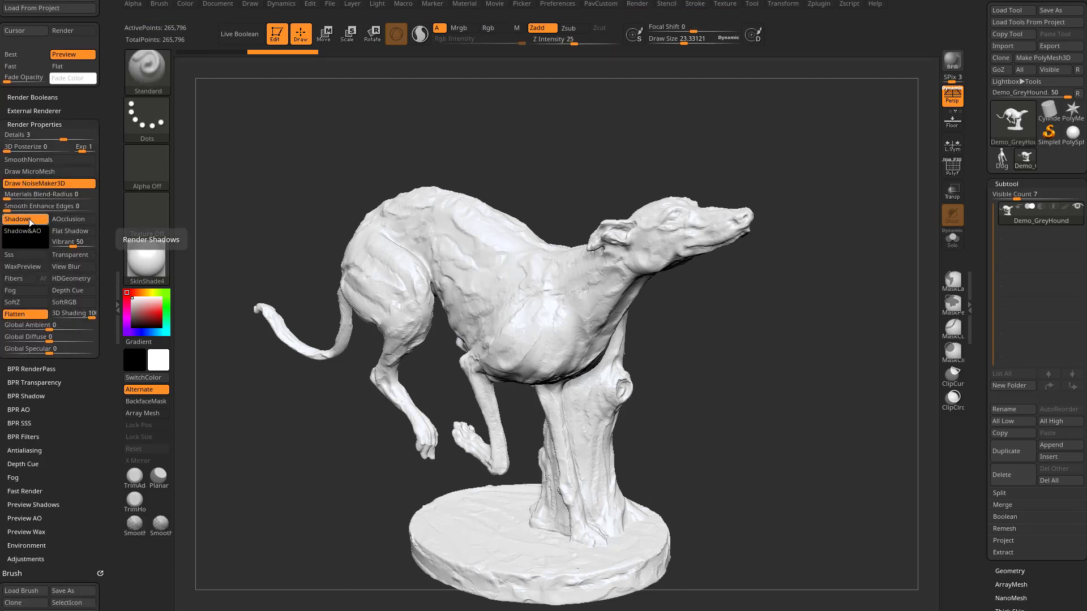
pyautogui.click(75, 224)
# Set the BPR Shadow FStrength and GStrength to 0.5 and the shadow Angle to about 11.9
pyautogui.moveTo(41, 361); pyautogui.dragTo(41, 296)
pyautogui.click(28, 331)
pyautogui.click(24, 433)
pyautogui.moveTo(97, 353); pyautogui.dragTo(97, 309)
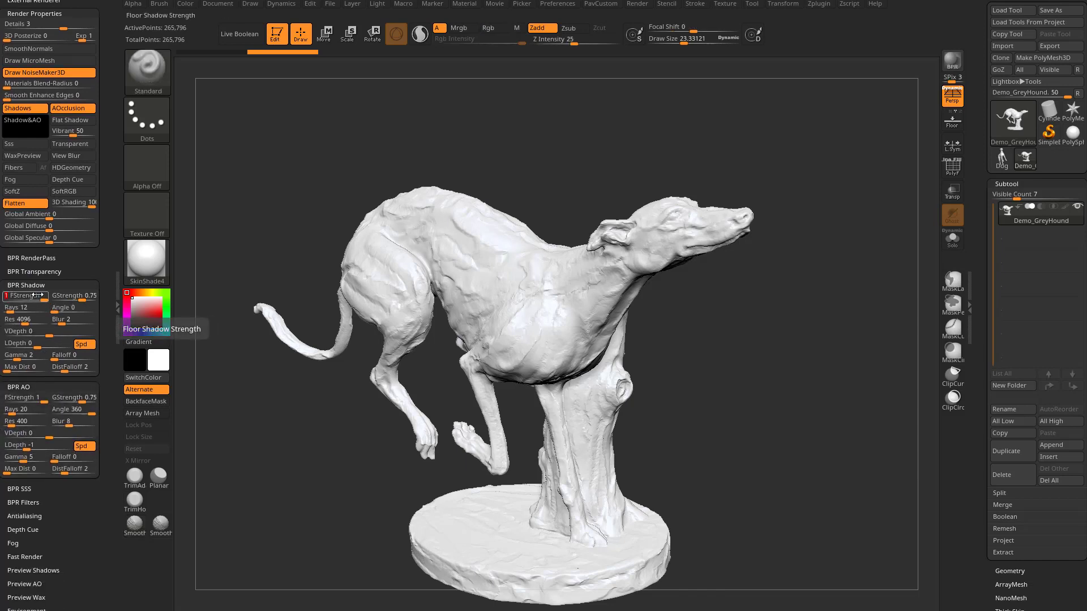
pyautogui.write('.5')
pyautogui.press('Return')
pyautogui.click(72, 296)
pyautogui.write('.5')
pyautogui.press('Return')
pyautogui.moveTo(56, 310); pyautogui.dragTo(61, 311)
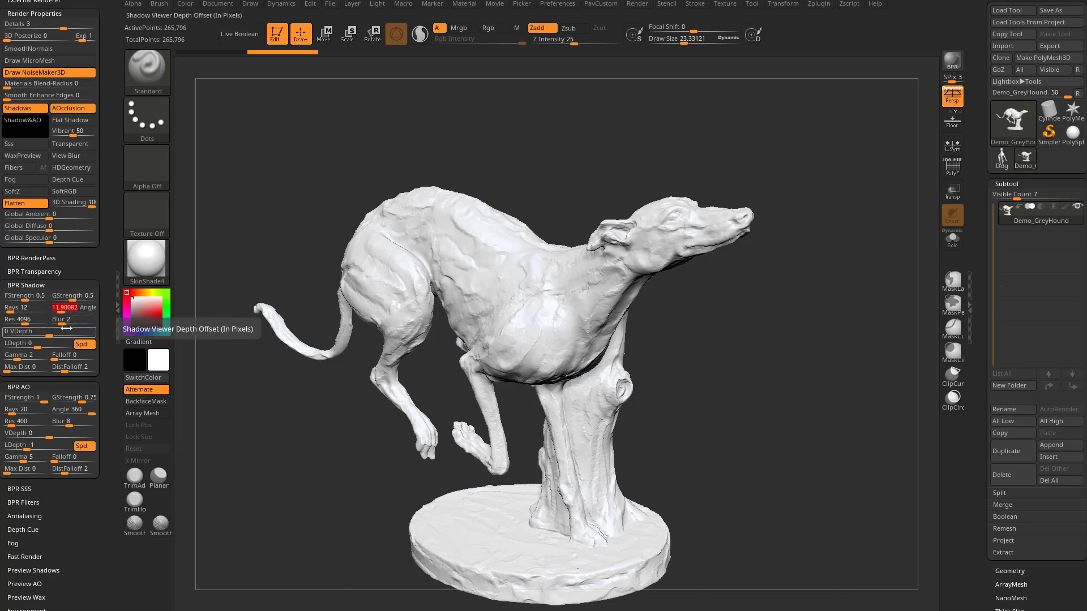
# Set the BPR AO Blur to 1, Res to about 914 and Rays to 53
pyautogui.click(59, 423)
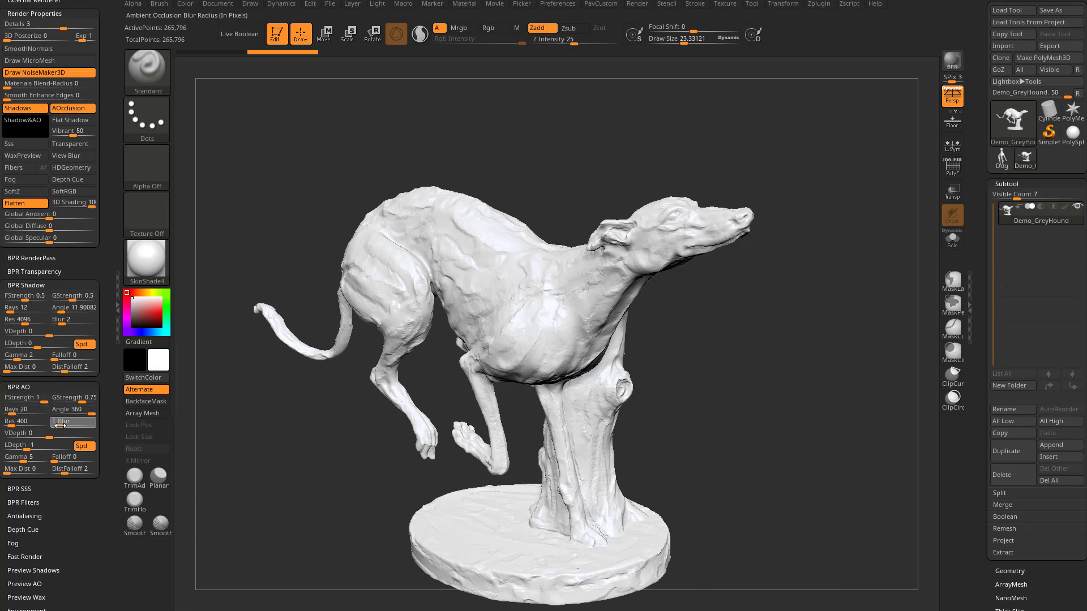
pyautogui.write('1')
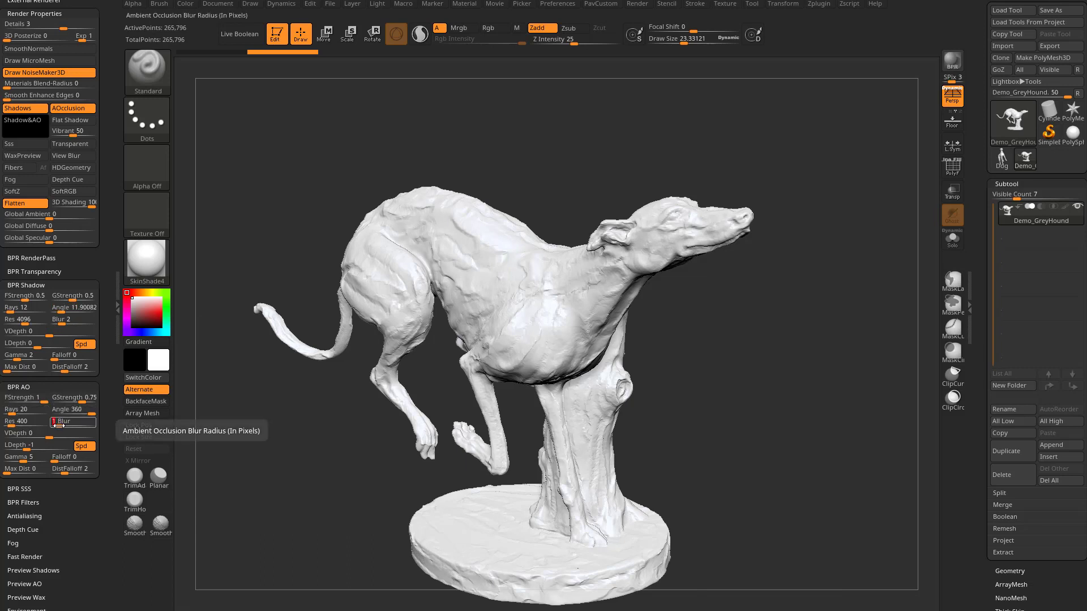
pyautogui.moveTo(11, 424); pyautogui.dragTo(18, 422)
pyautogui.click(17, 409)
pyautogui.write('53')
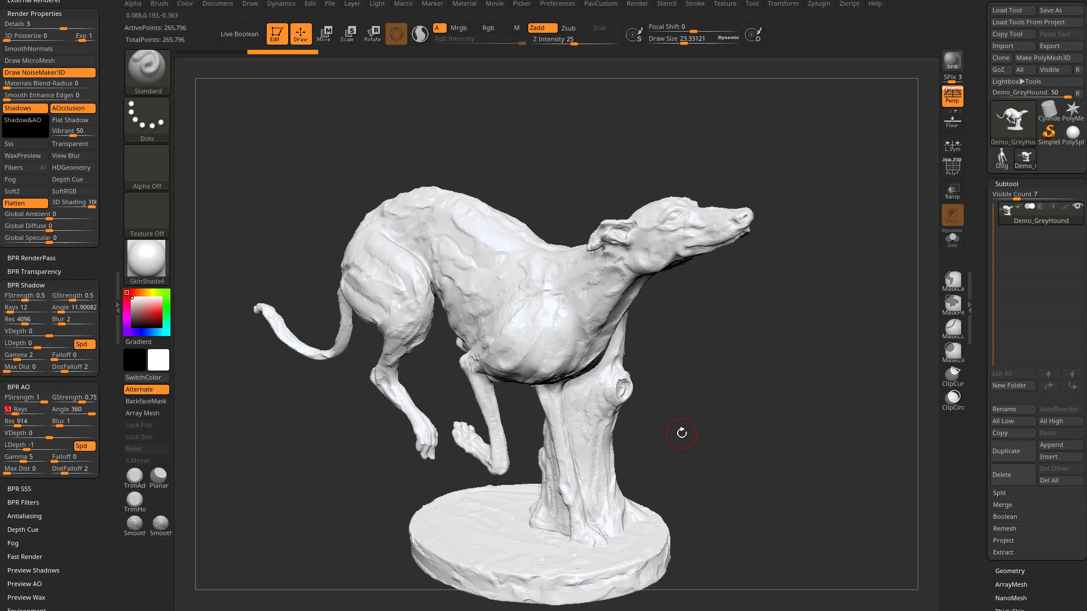
# Render the greyhound with BPR from two slightly different view angles
pyautogui.moveTo(681, 433); pyautogui.dragTo(521, 261)
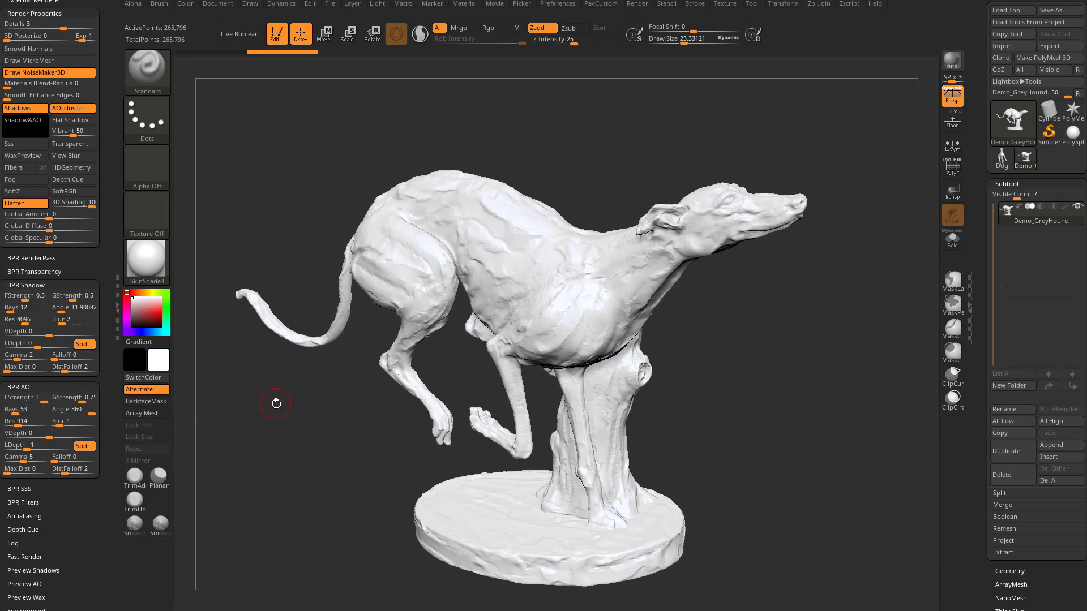
pyautogui.moveTo(276, 404); pyautogui.dragTo(263, 419)
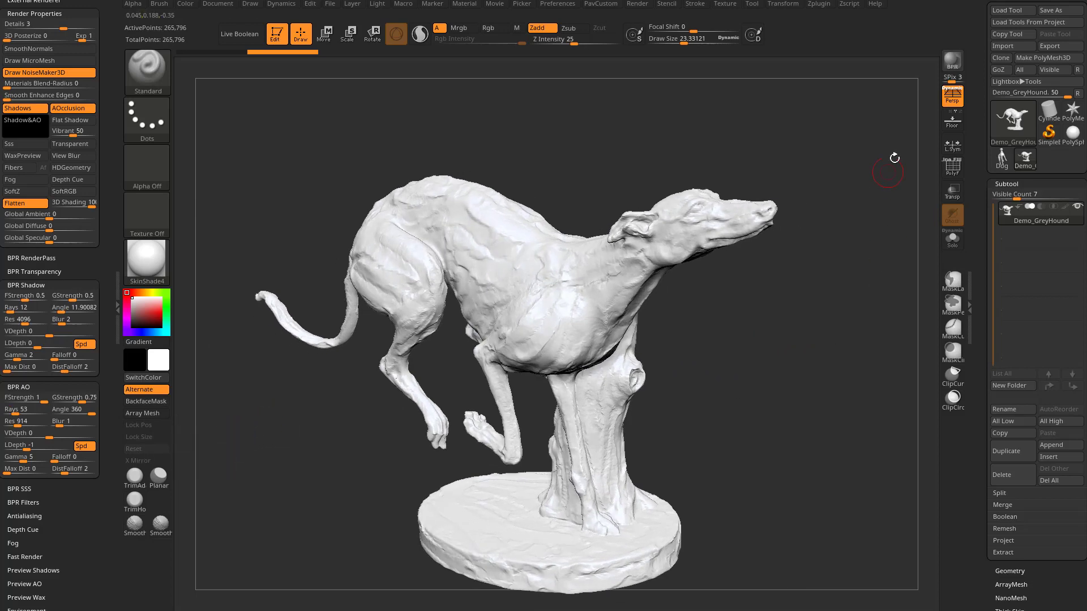
pyautogui.click(956, 64)
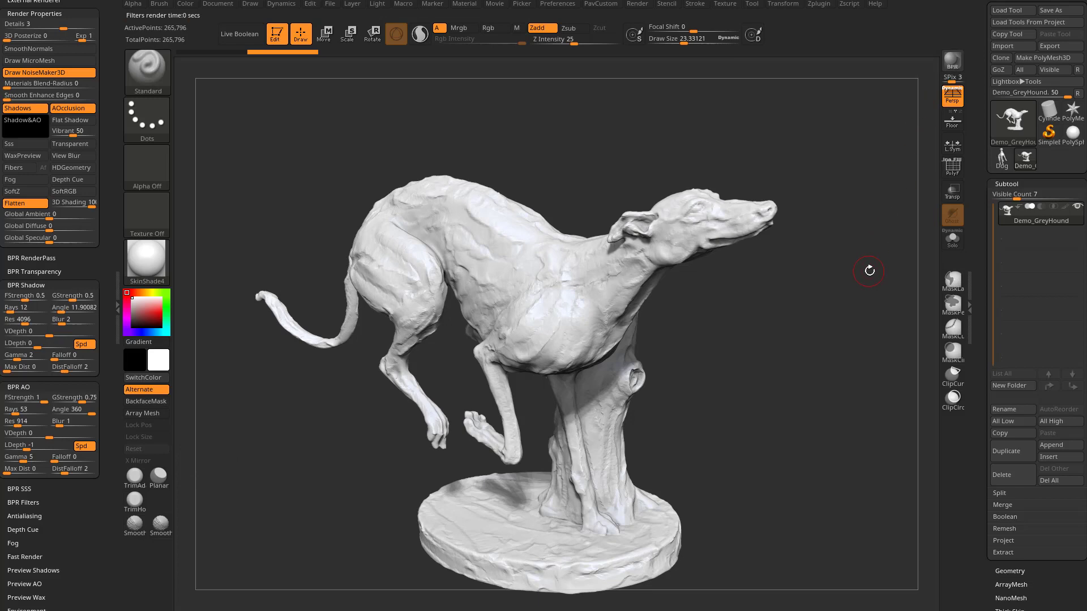
pyautogui.moveTo(668, 363); pyautogui.dragTo(708, 342)
pyautogui.hotkey('shift', 'r')
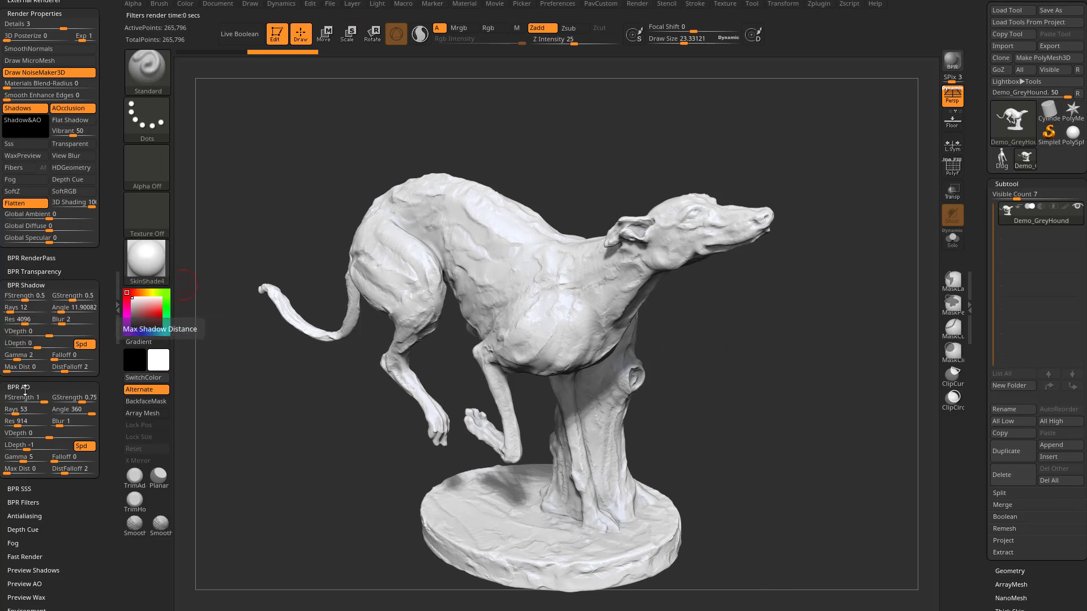
# Raise the BPR AO Rays to 156 and Res to 2240, and render the greyhound again with BPR
pyautogui.moveTo(17, 424); pyautogui.dragTo(23, 413)
pyautogui.keyDown('alt'); pyautogui.moveTo(835, 141); pyautogui.dragTo(845, 127); pyautogui.keyUp('alt')
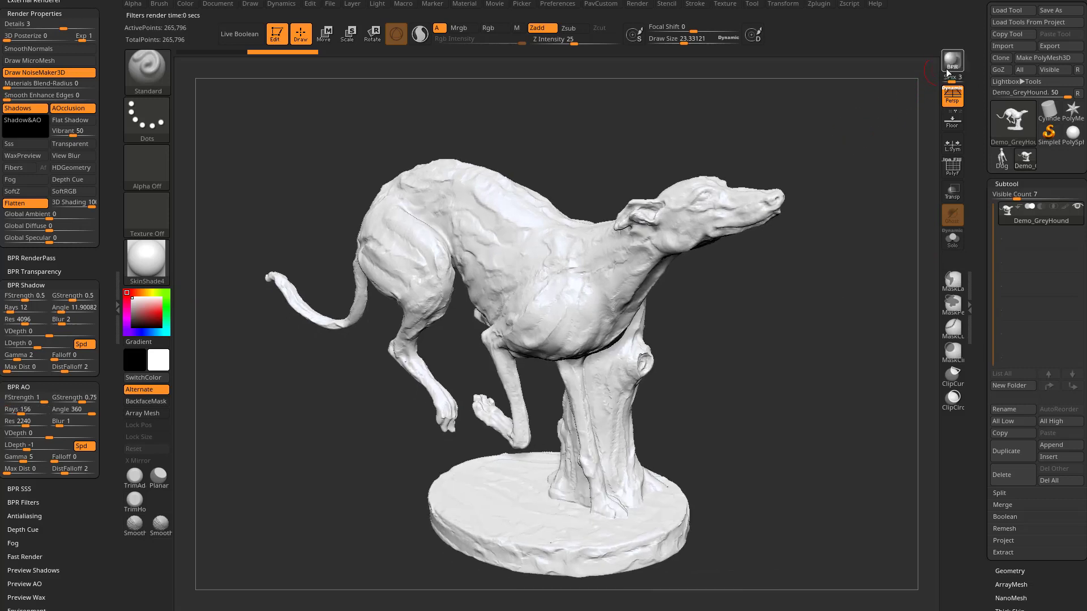
pyautogui.click(952, 60)
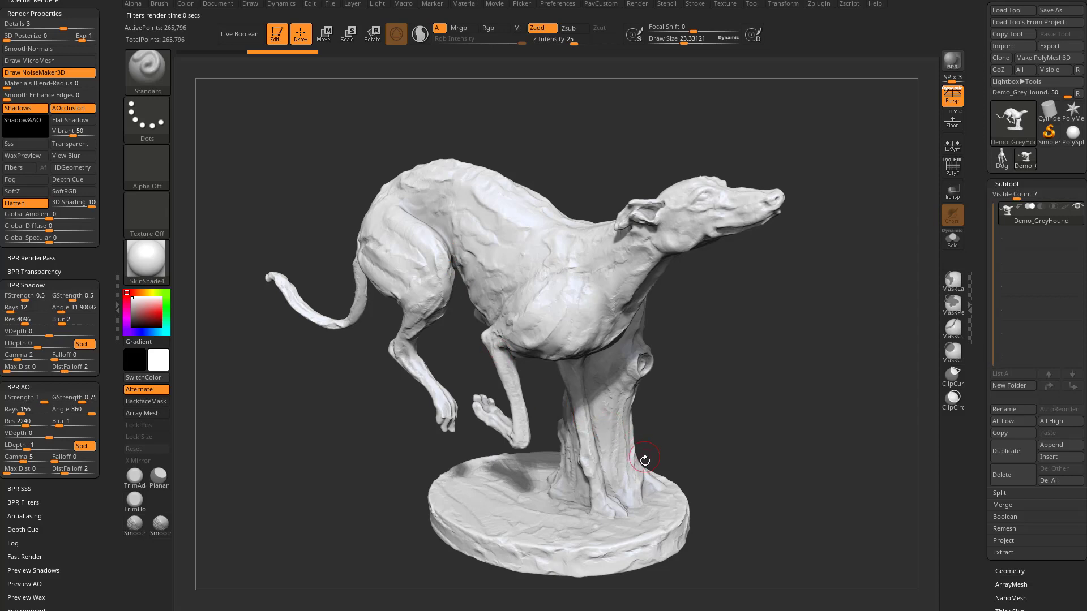
pyautogui.moveTo(767, 367)
pyautogui.mouseDown()
pyautogui.moveTo(749, 359)
pyautogui.moveTo(771, 368)
pyautogui.moveTo(764, 360)
pyautogui.mouseUp()
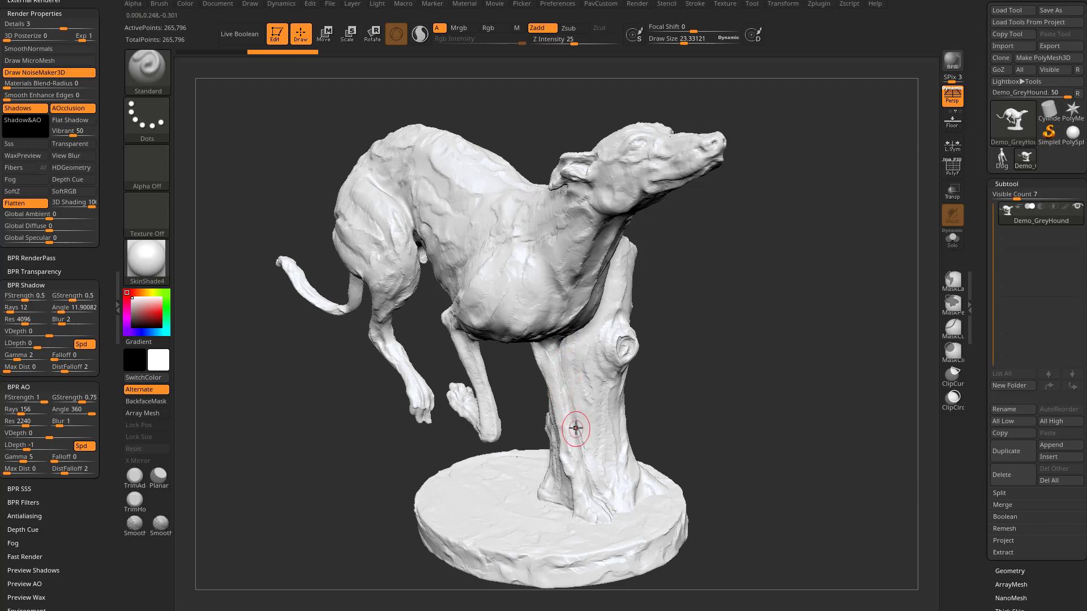
# Render the greyhound with BPR and view the Depth and AO maps among the BPR render passes
pyautogui.moveTo(699, 364); pyautogui.dragTo(697, 364)
pyautogui.click(952, 60)
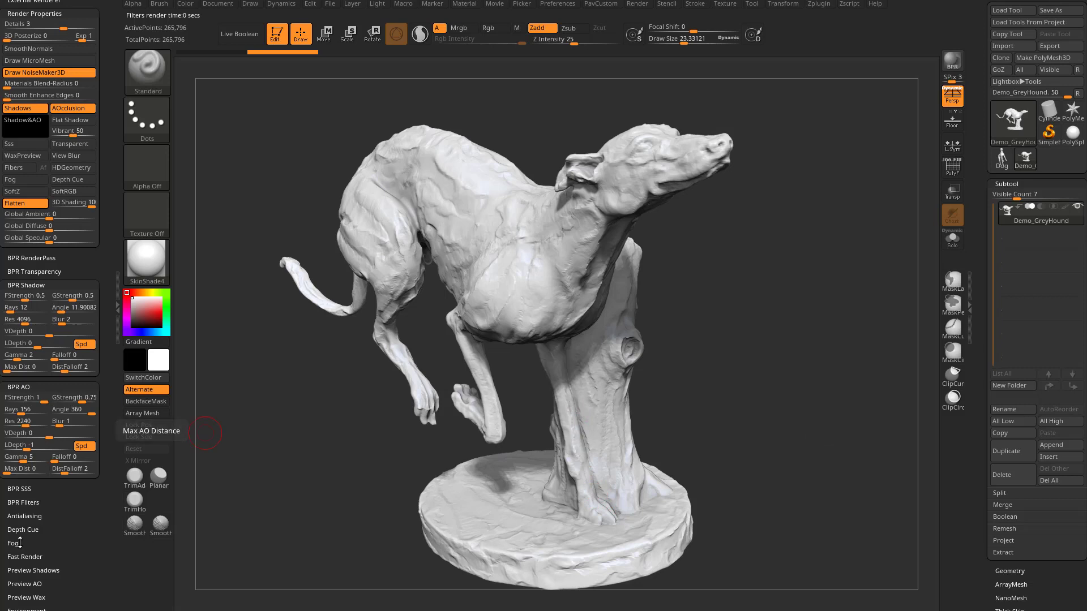
pyautogui.scroll(-4, 53, 466)
pyautogui.press('shift')
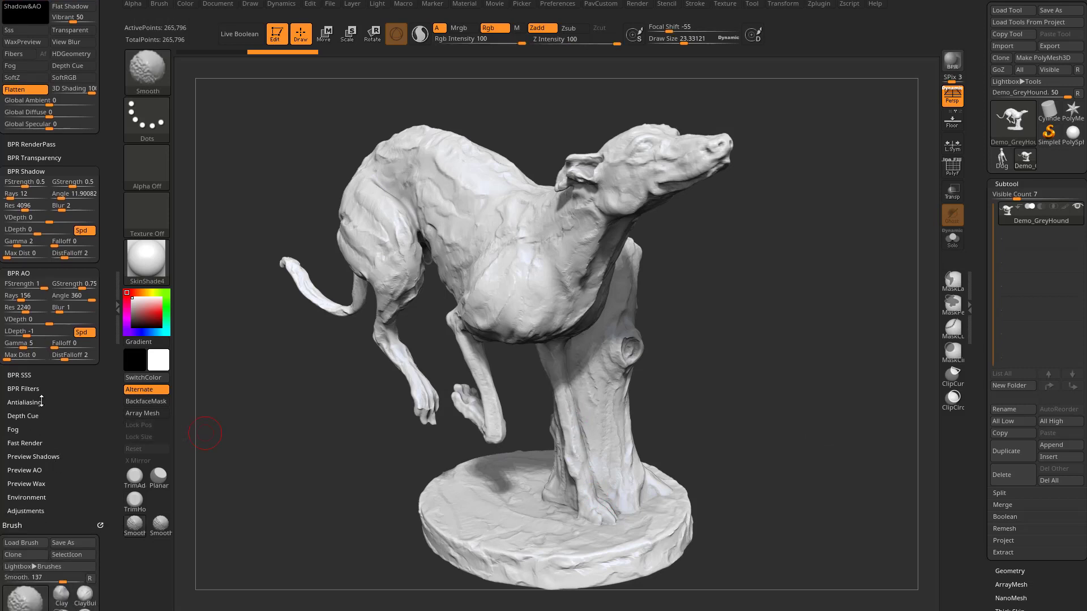
pyautogui.click(24, 144)
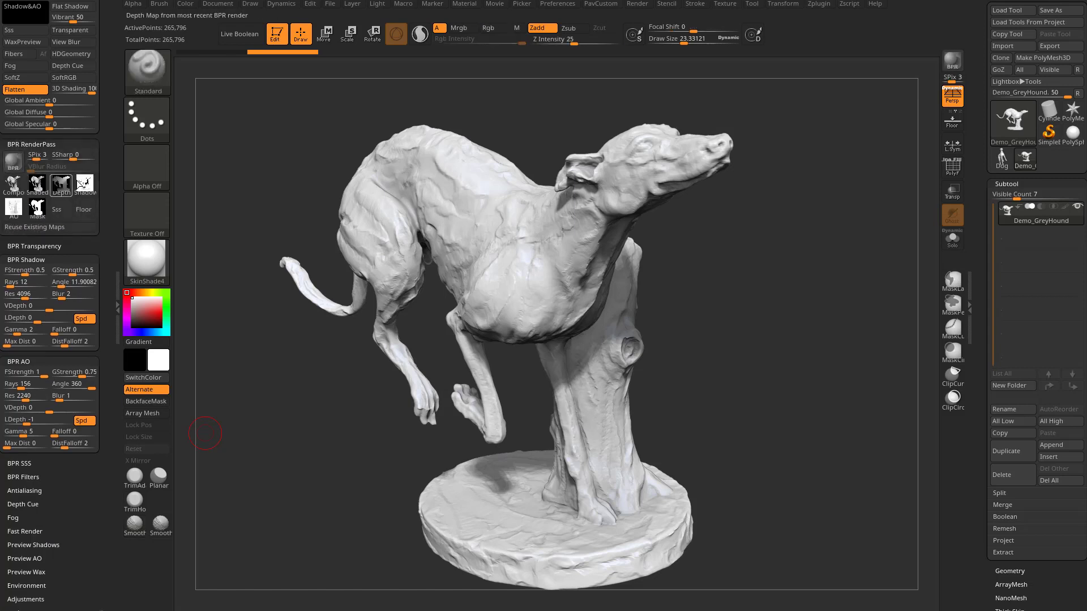
pyautogui.moveTo(87, 184)
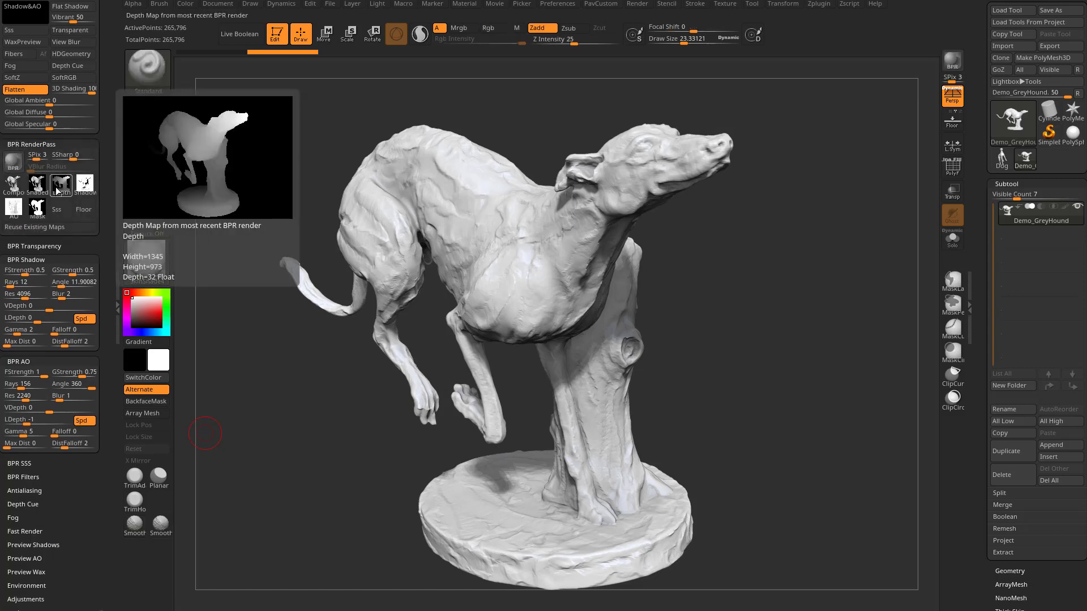
pyautogui.moveTo(14, 211)
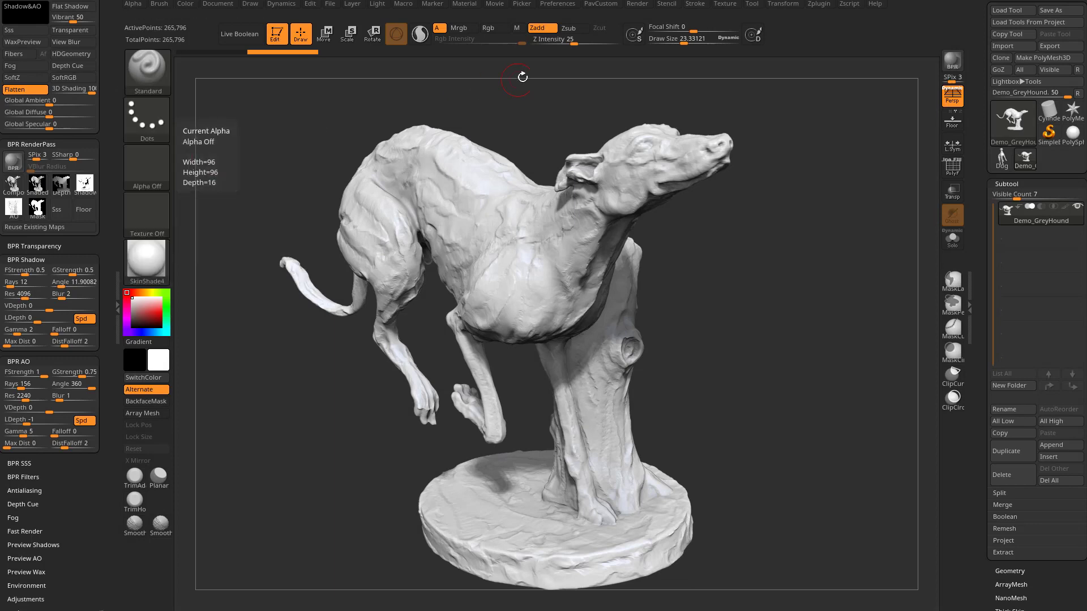
# Undock the Render palette and collapse its Render Properties, BPR RenderPass, BPR Shadow and BPR AO sections
pyautogui.moveTo(766, 254); pyautogui.dragTo(769, 255)
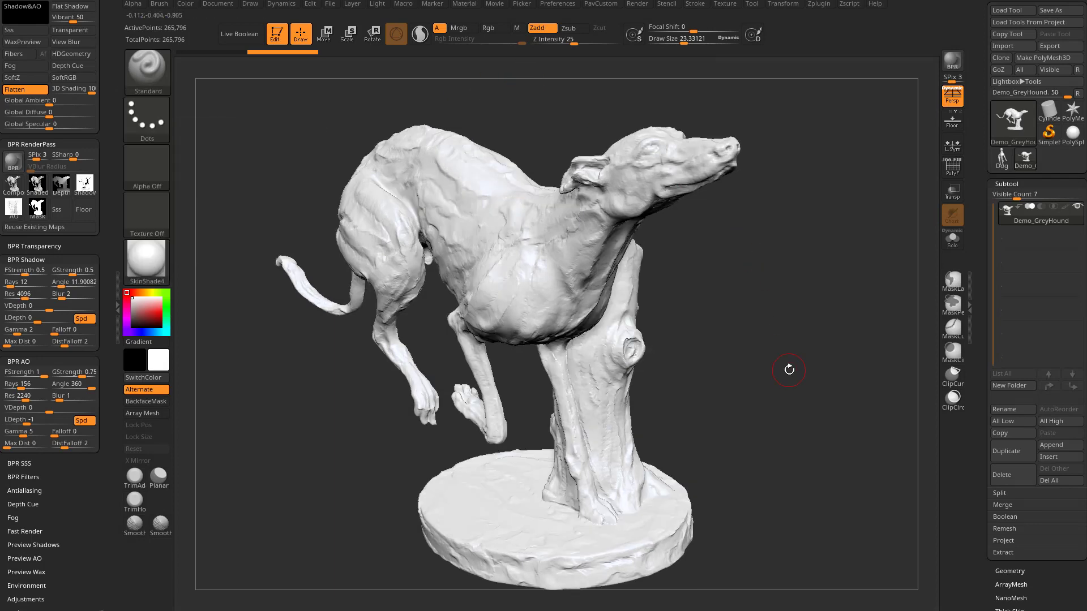
pyautogui.moveTo(789, 370); pyautogui.dragTo(736, 368)
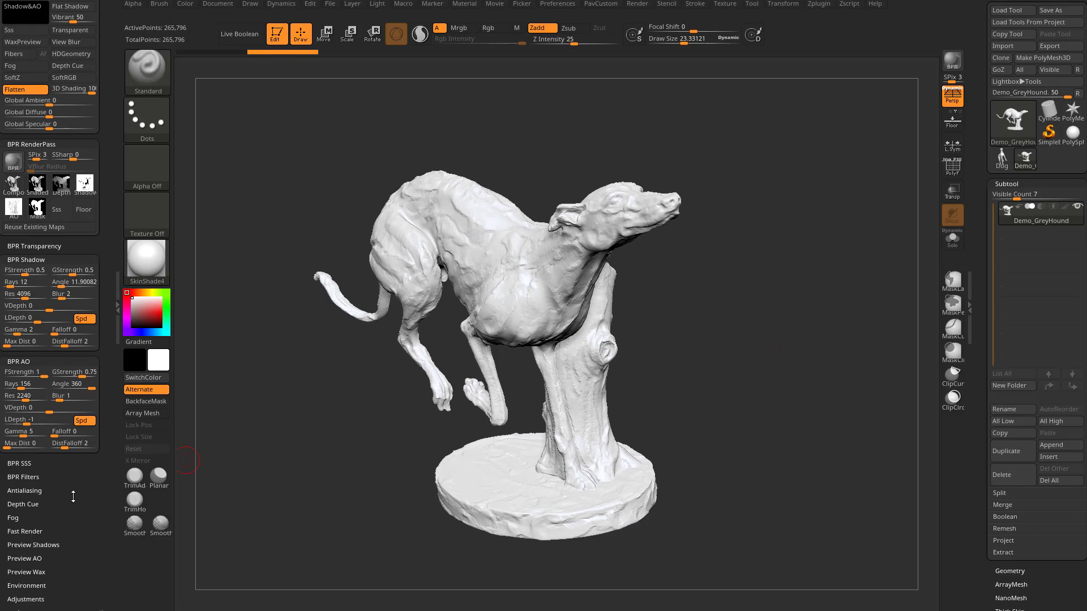
pyautogui.scroll(5, 73, 497)
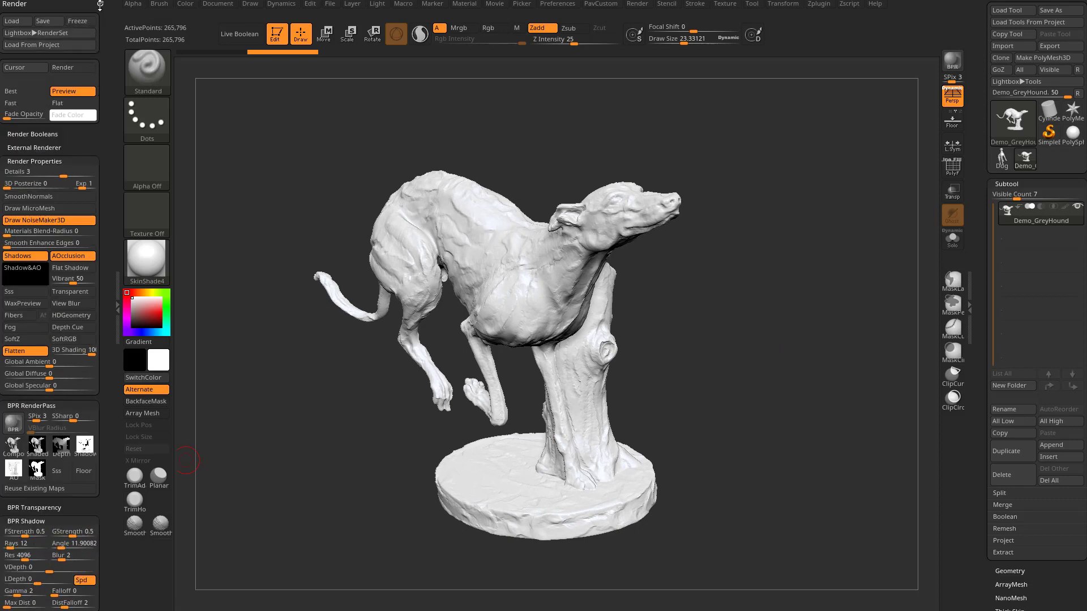
pyautogui.click(100, 4)
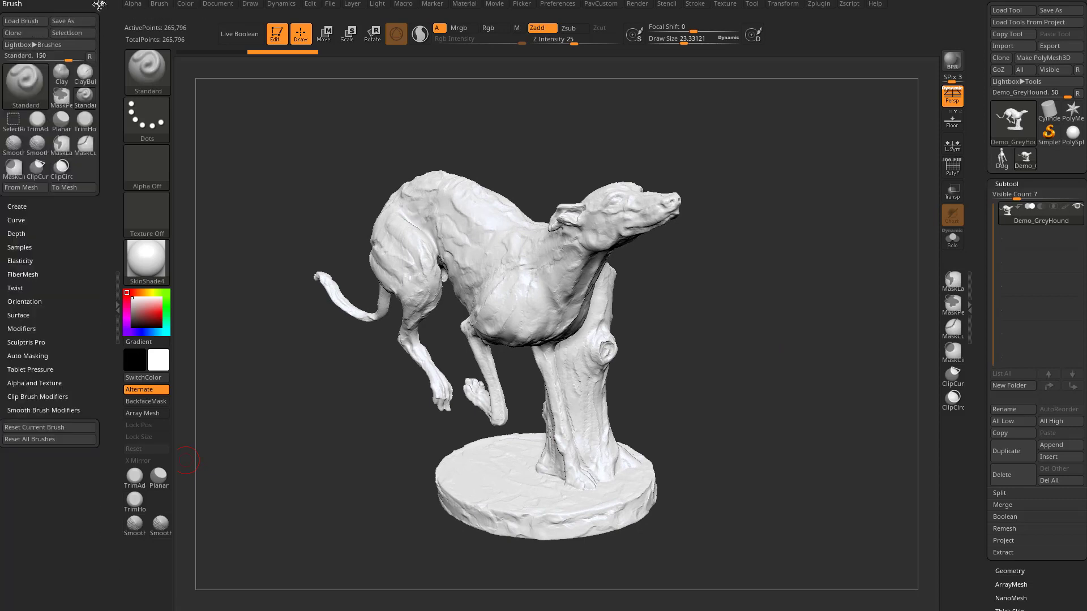
pyautogui.click(639, 4)
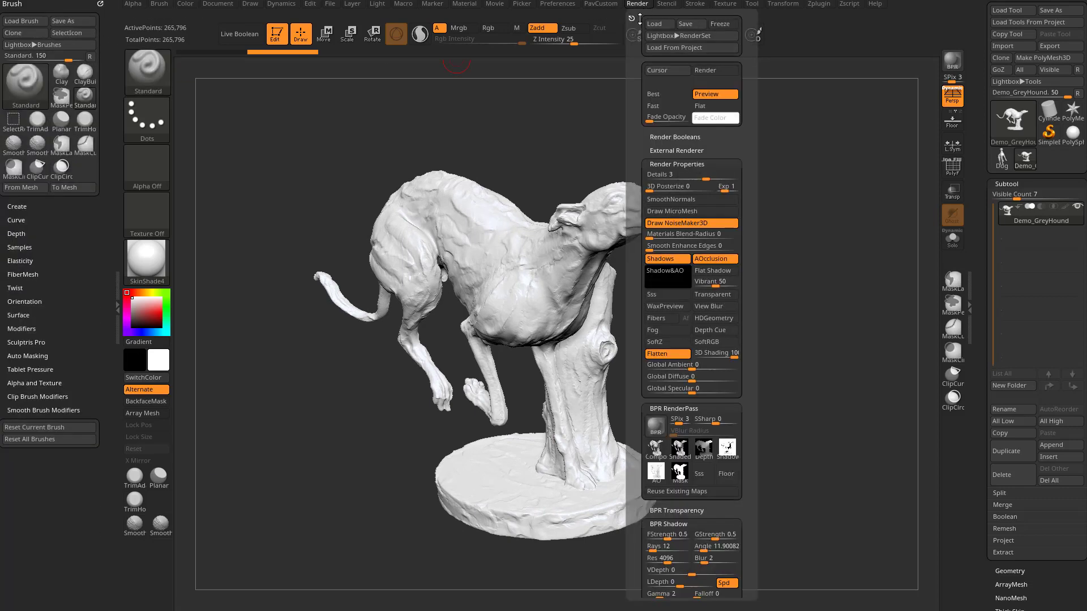
pyautogui.keyDown('shift'); pyautogui.click(661, 164); pyautogui.keyUp('shift')
pyautogui.keyDown('shift'); pyautogui.click(665, 178); pyautogui.keyUp('shift')
pyautogui.keyDown('shift'); pyautogui.click(664, 204); pyautogui.keyUp('shift')
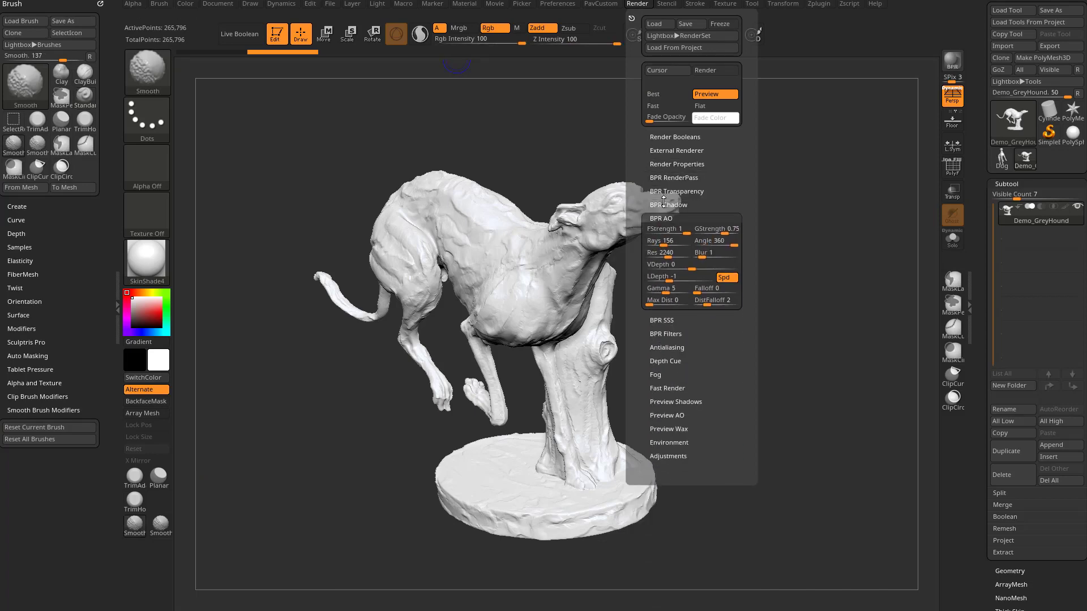
pyautogui.keyDown('shift'); pyautogui.click(668, 220); pyautogui.keyUp('shift')
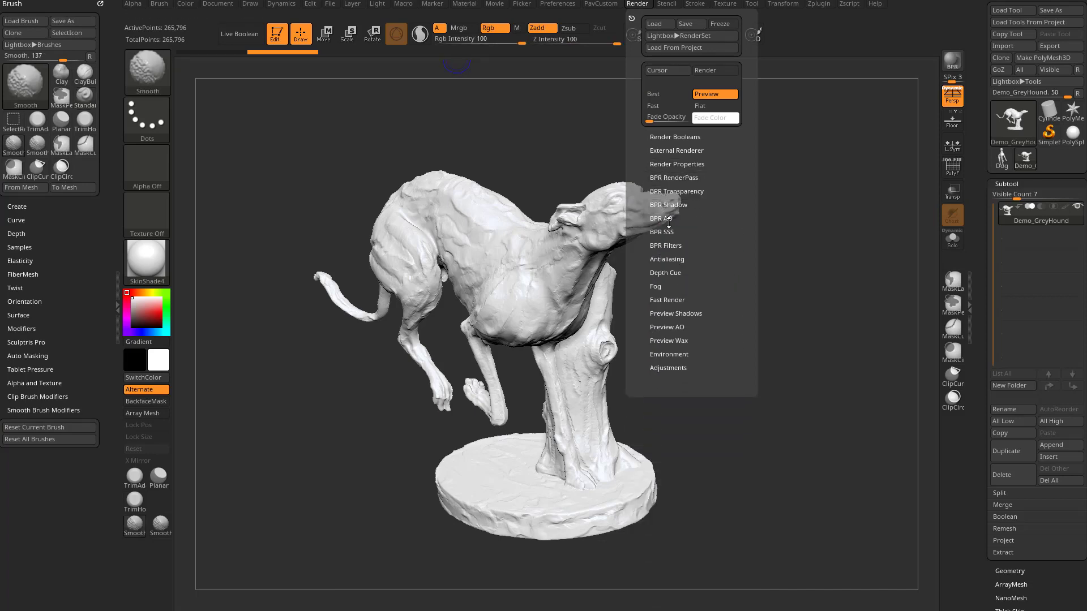
# Expand the Preview AO section of the Render palette and dock the palette back in the side tray
pyautogui.keyDown('shift'); pyautogui.click(670, 327); pyautogui.keyUp('shift')
pyautogui.click(620, 4)
pyautogui.moveTo(630, 7)
pyautogui.moveTo(632, 18); pyautogui.dragTo(48, 37)
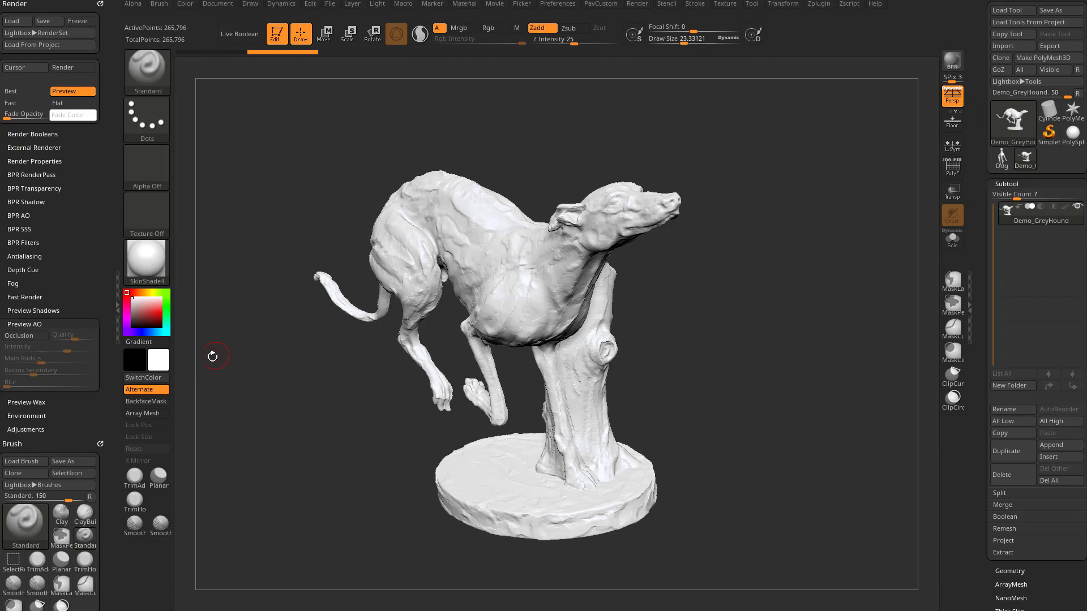
# Turn on Occlusion in the Preview AO settings to show live ambient occlusion on the greyhound
pyautogui.moveTo(268, 350); pyautogui.dragTo(187, 345)
pyautogui.click(7, 337)
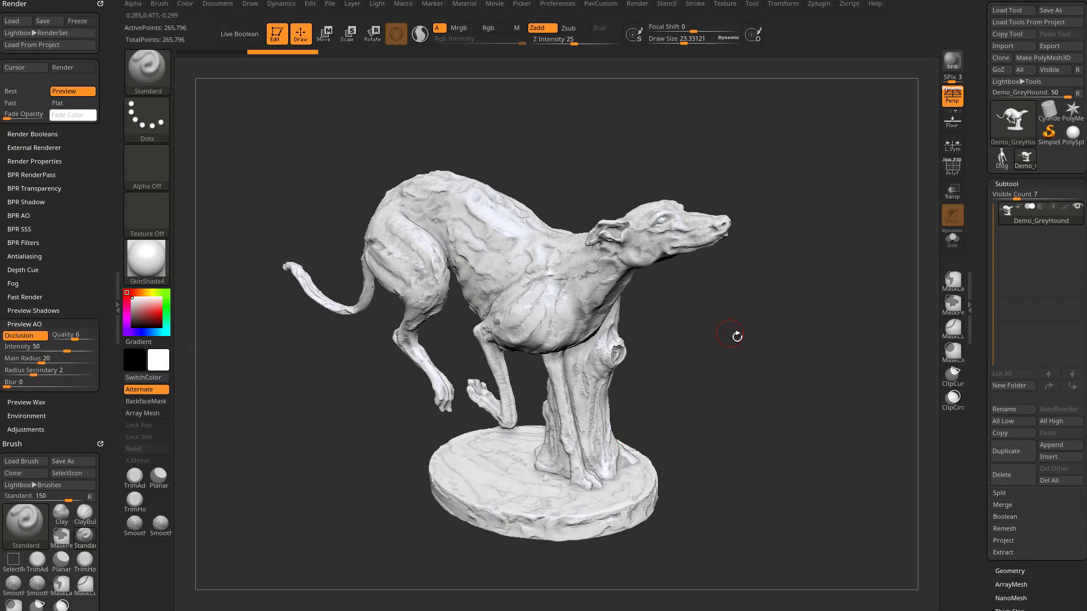
pyautogui.moveTo(745, 340); pyautogui.dragTo(686, 325)
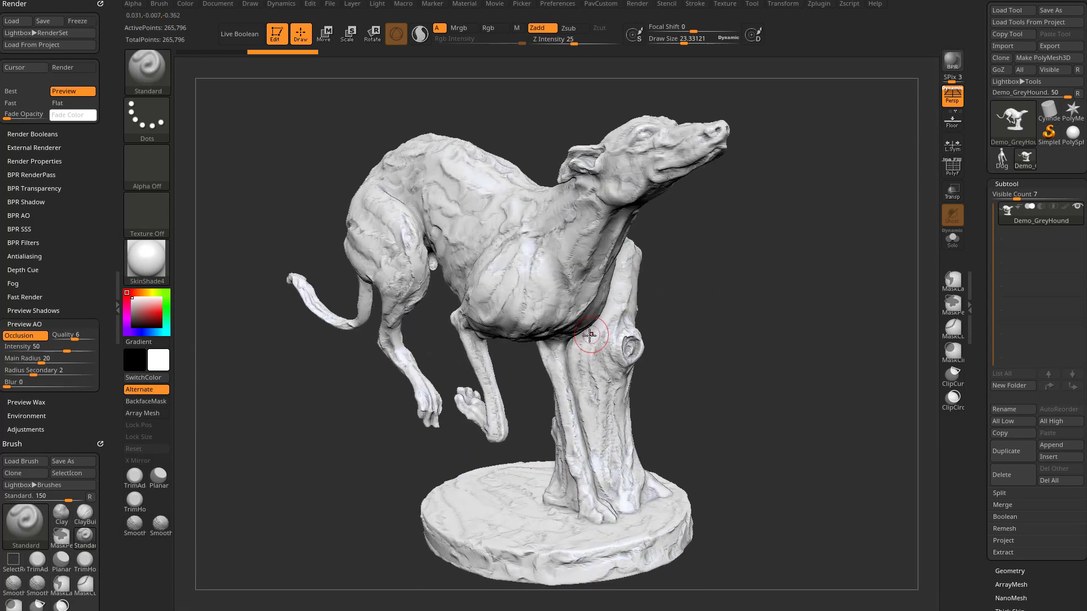
pyautogui.moveTo(708, 453); pyautogui.dragTo(758, 481)
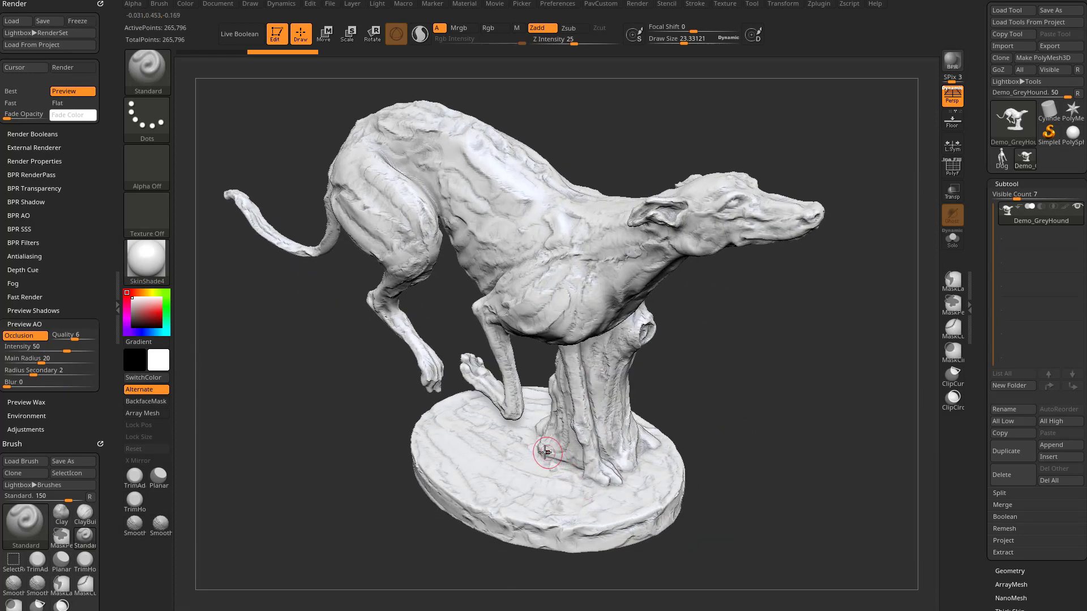
pyautogui.moveTo(734, 344); pyautogui.dragTo(762, 417)
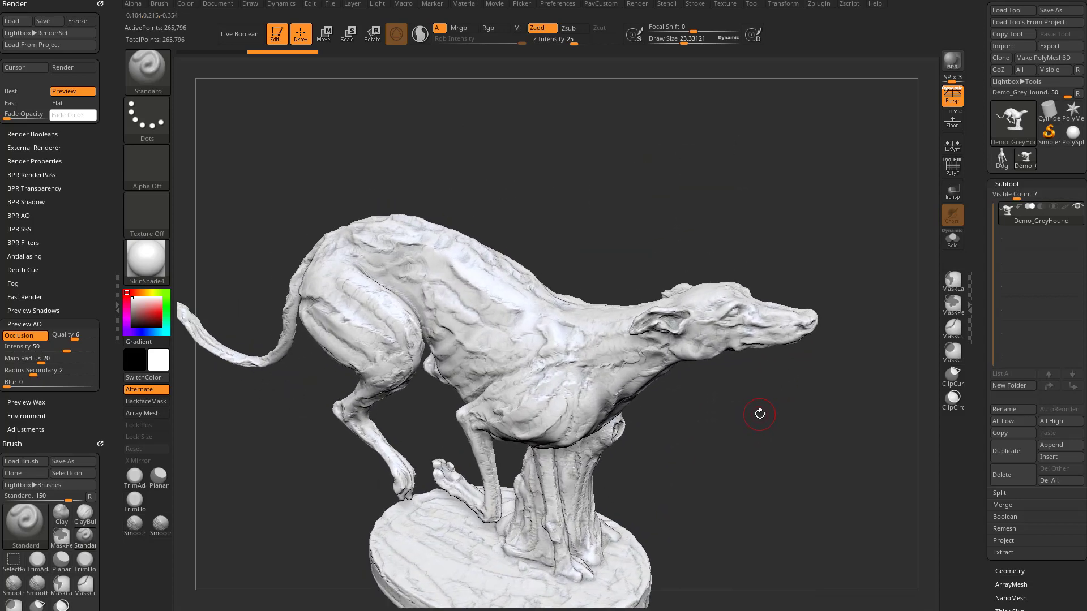
# Turn on Thick Skin for the greyhound with Thickness 5 and select the ThickSkinClay brush
pyautogui.moveTo(980, 409); pyautogui.dragTo(998, 232)
pyautogui.keyDown('shift'); pyautogui.click(1008, 258); pyautogui.keyUp('shift')
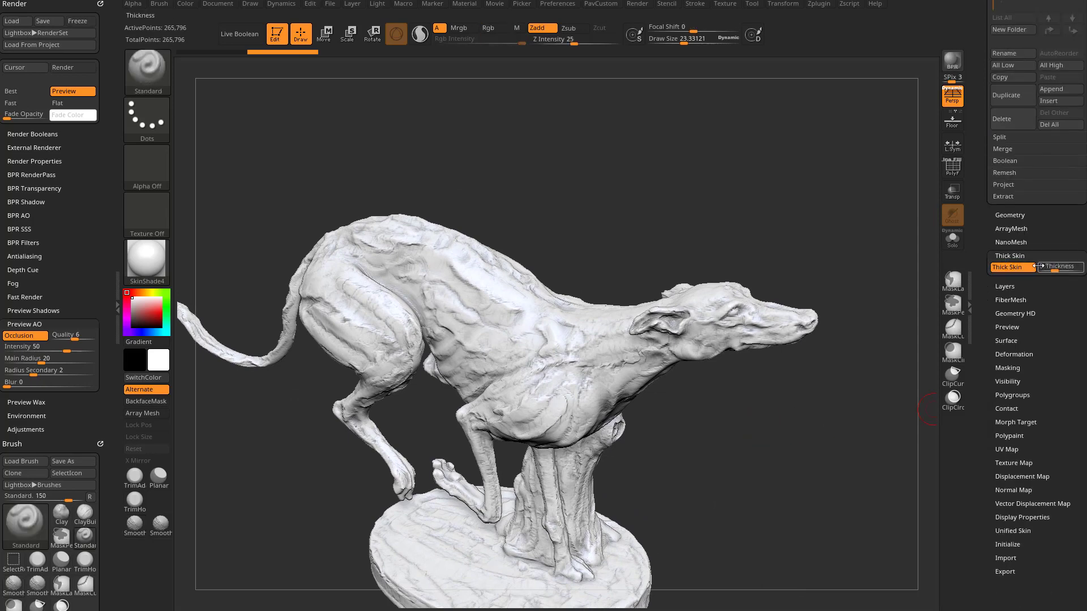
pyautogui.moveTo(912, 351); pyautogui.dragTo(871, 353)
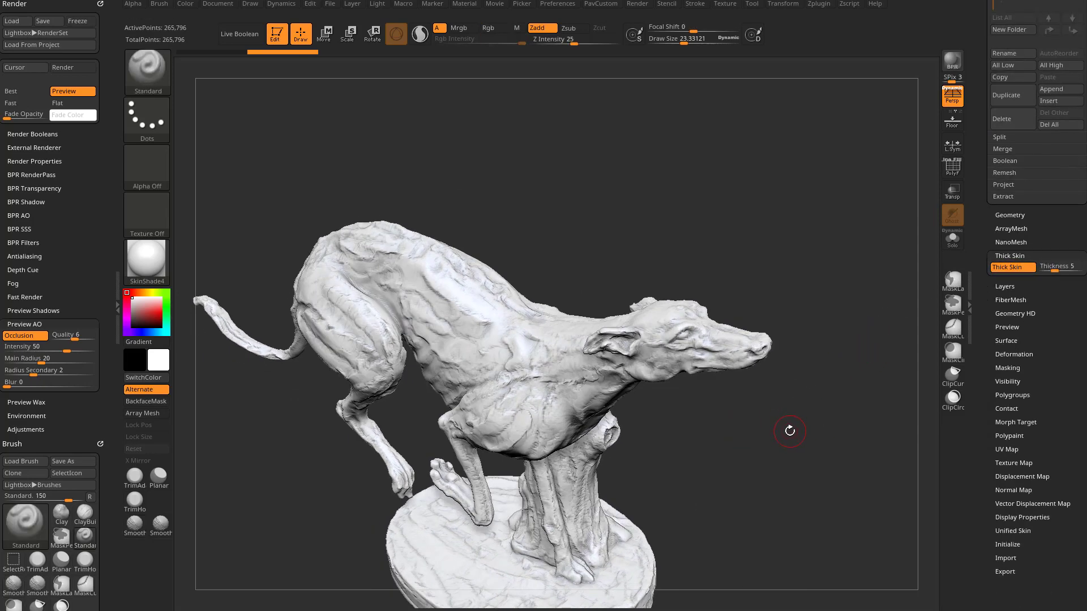
pyautogui.press('b')
pyautogui.press('t')
pyautogui.click(682, 542)
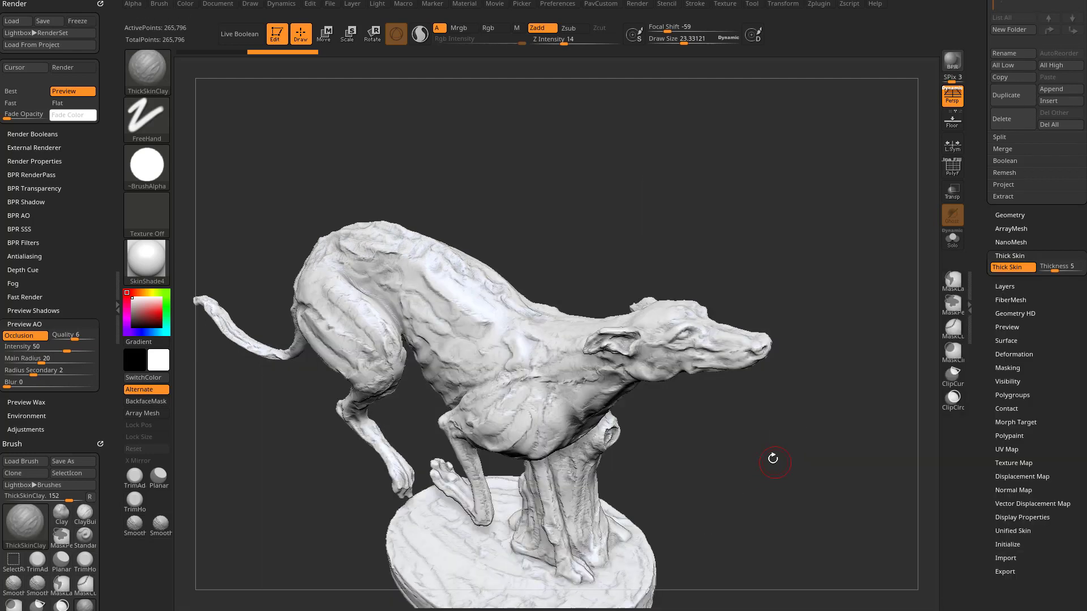
# Enlarge the brush to a draw size of about 38 and sculpt ThickSkinClay strokes on the greyhound's shoulder
pyautogui.keyDown('alt'); pyautogui.moveTo(772, 458); pyautogui.dragTo(819, 460); pyautogui.keyUp('alt')
pyautogui.press('s')
pyautogui.moveTo(563, 374)
pyautogui.mouseDown()
pyautogui.moveTo(534, 327)
pyautogui.moveTo(578, 373)
pyautogui.moveTo(521, 363)
pyautogui.moveTo(597, 379)
pyautogui.mouseUp()
pyautogui.press('s')
pyautogui.moveTo(609, 392); pyautogui.dragTo(635, 396, button='right')
pyautogui.press('s')
pyautogui.moveTo(627, 400); pyautogui.dragTo(623, 400)
pyautogui.moveTo(586, 391)
pyautogui.mouseDown()
pyautogui.moveTo(563, 389)
pyautogui.moveTo(592, 411)
pyautogui.mouseUp()
# Switch the Preview AO occlusion off and on again to compare the greyhound's shading
pyautogui.moveTo(762, 458); pyautogui.dragTo(747, 451)
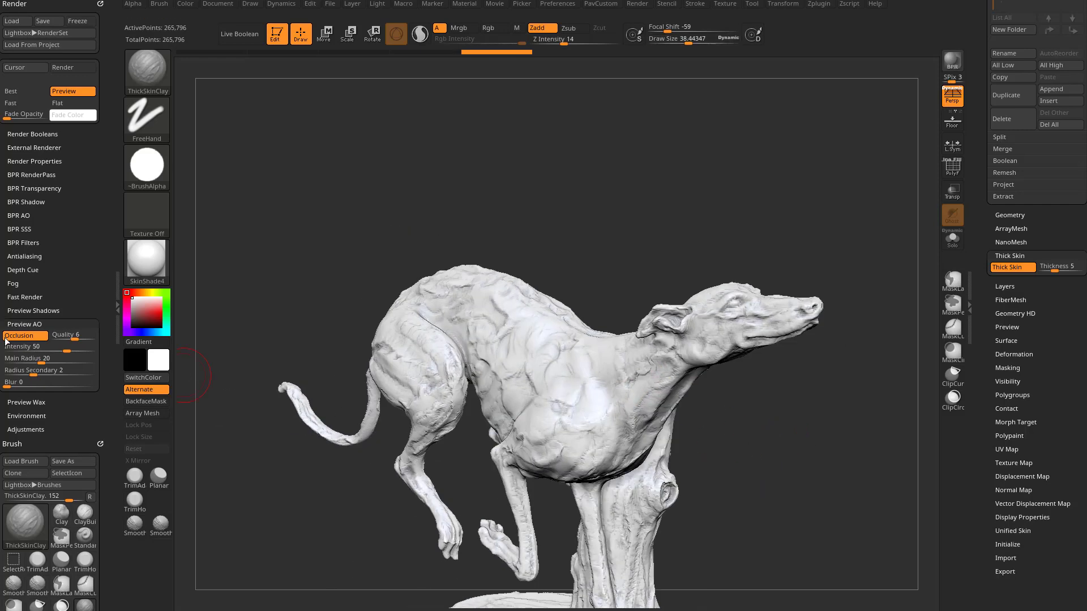
pyautogui.click(25, 340)
pyautogui.click(25, 339)
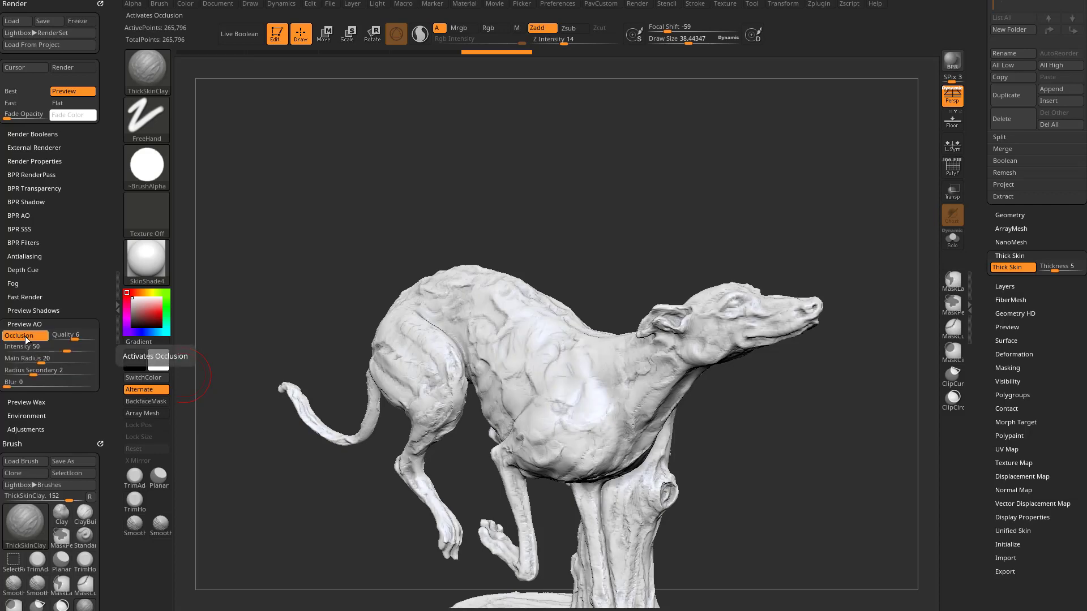
# Try the Preview AO Quality at 10 and at 1, and return it to 10
pyautogui.moveTo(74, 338); pyautogui.dragTo(93, 337)
pyautogui.moveTo(539, 236)
pyautogui.keyDown('alt'); pyautogui.mouseDown()
pyautogui.moveTo(466, 228)
pyautogui.moveTo(431, 255)
pyautogui.mouseUp(); pyautogui.keyUp('alt')
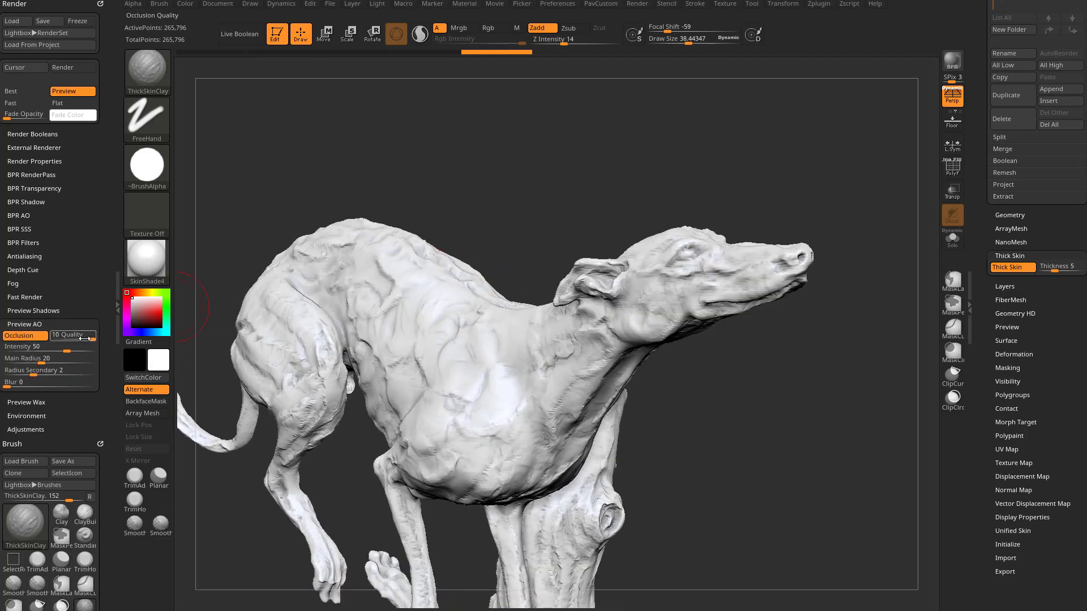
pyautogui.moveTo(607, 177)
pyautogui.mouseDown()
pyautogui.moveTo(583, 177)
pyautogui.moveTo(644, 154)
pyautogui.mouseUp()
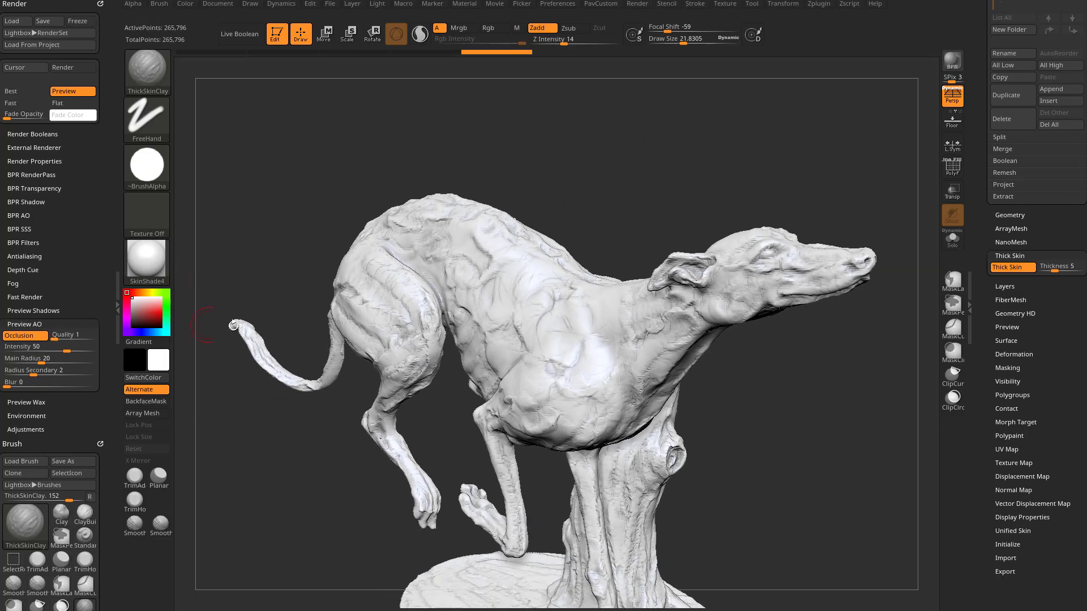
pyautogui.moveTo(279, 328); pyautogui.dragTo(564, 190)
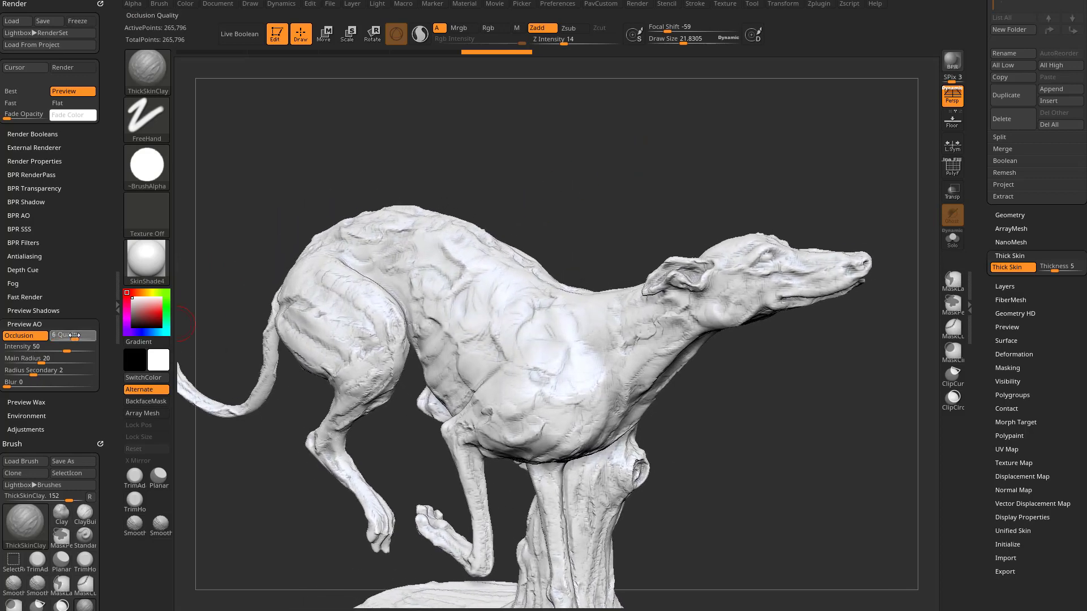
pyautogui.moveTo(75, 336); pyautogui.dragTo(85, 330)
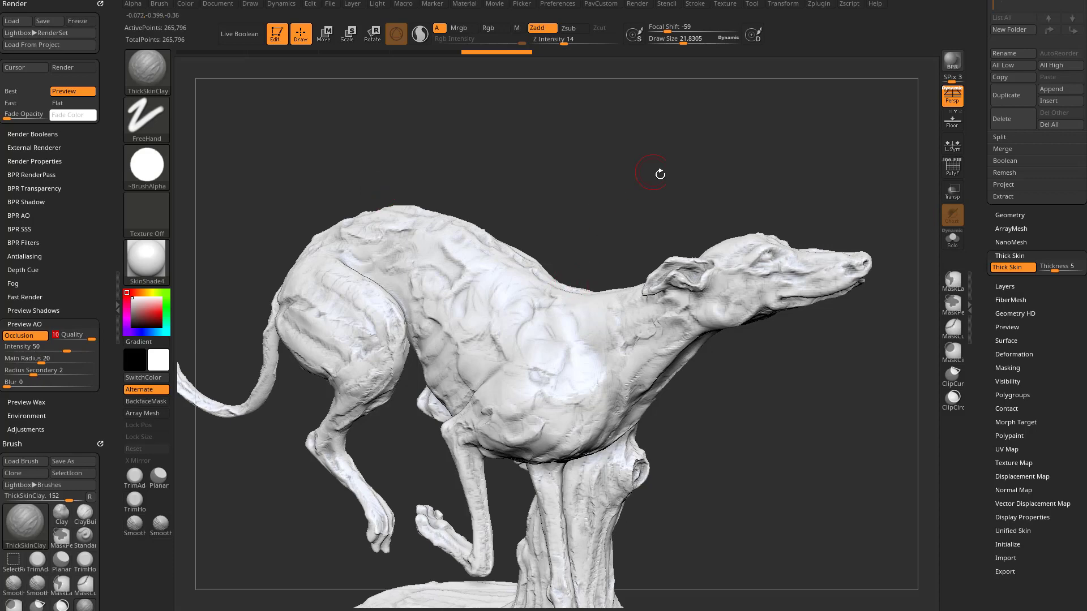
pyautogui.moveTo(665, 193)
pyautogui.mouseDown()
pyautogui.moveTo(668, 165)
pyautogui.moveTo(552, 258)
pyautogui.mouseUp()
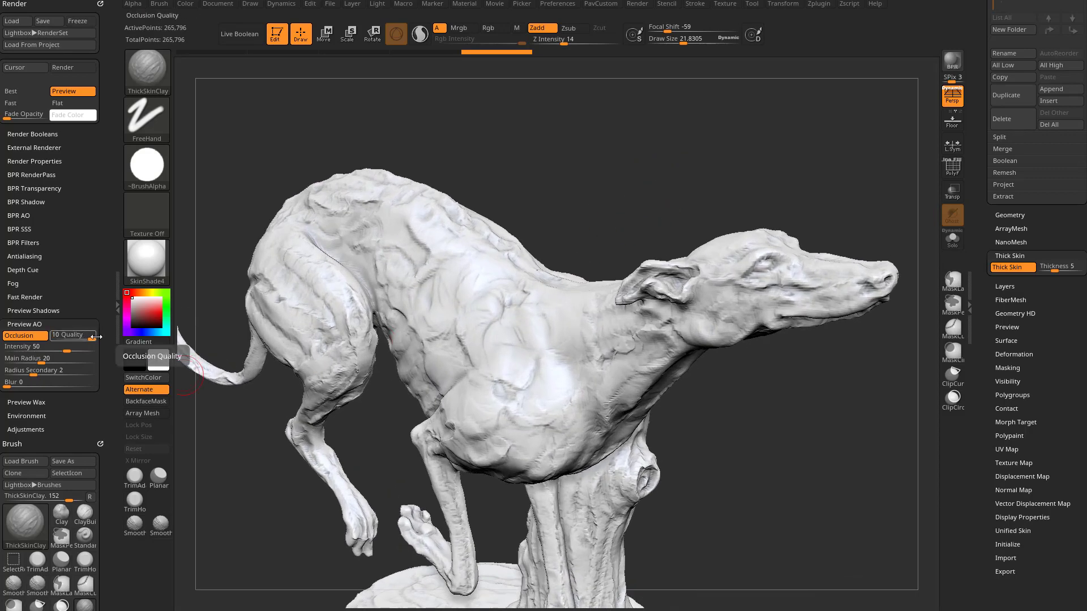
# Sculpt more ThickSkinClay strokes over the greyhound's shoulder and ribs, undoing an unwanted stroke
pyautogui.moveTo(505, 307)
pyautogui.mouseDown()
pyautogui.moveTo(538, 340)
pyautogui.moveTo(510, 351)
pyautogui.moveTo(533, 368)
pyautogui.moveTo(544, 346)
pyautogui.mouseUp()
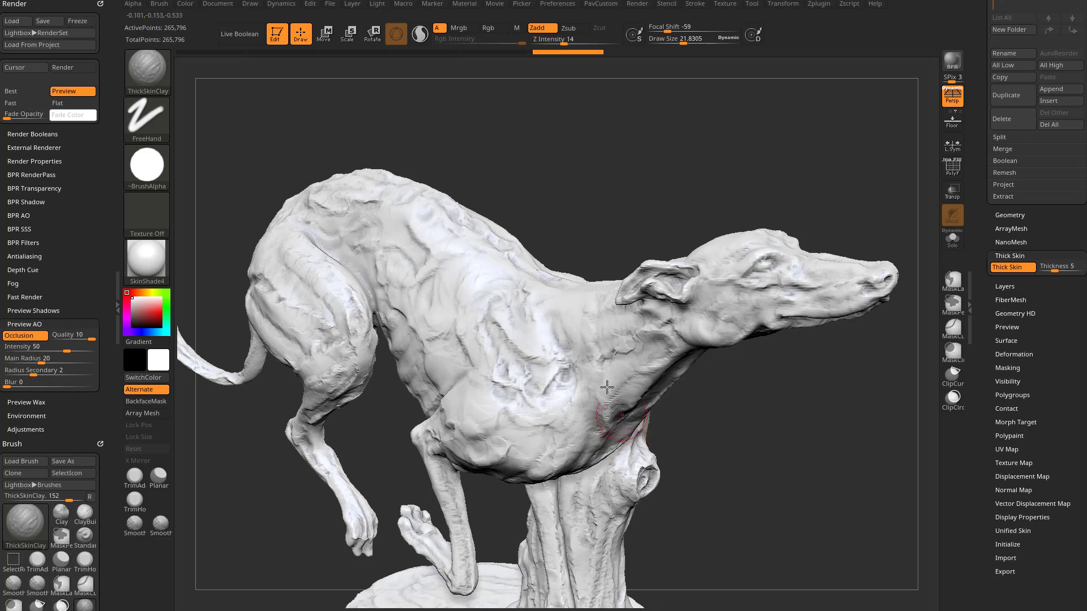
pyautogui.moveTo(572, 176); pyautogui.dragTo(498, 315)
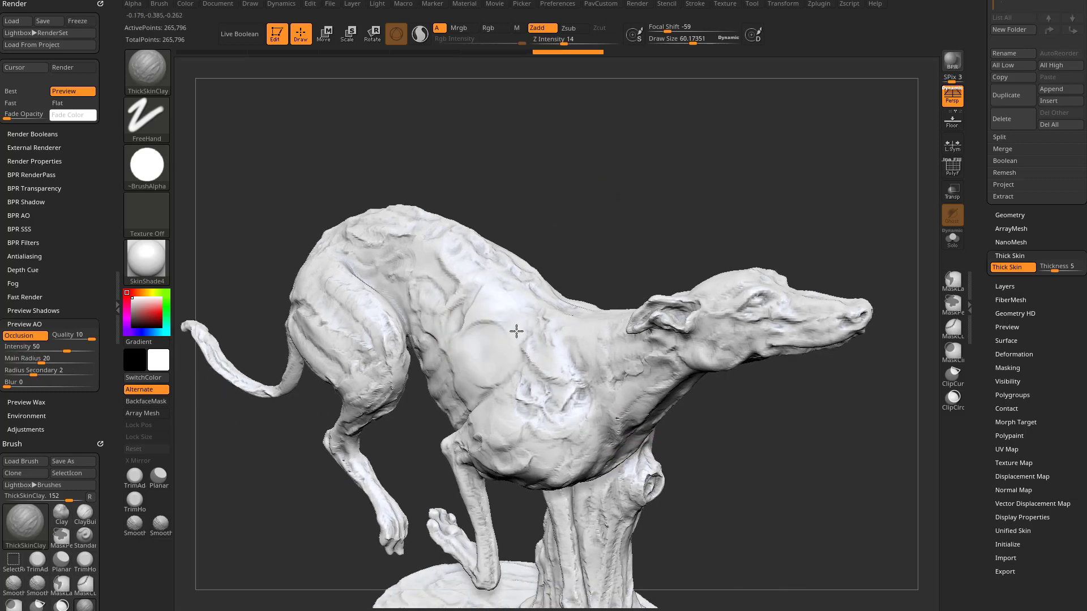
pyautogui.press('ctrl')
pyautogui.hotkey('ctrl', 'z')
pyautogui.moveTo(532, 373)
pyautogui.mouseDown()
pyautogui.moveTo(555, 357)
pyautogui.moveTo(541, 391)
pyautogui.mouseUp()
pyautogui.moveTo(713, 419)
pyautogui.mouseDown()
pyautogui.moveTo(746, 422)
pyautogui.moveTo(736, 396)
pyautogui.mouseUp()
pyautogui.moveTo(555, 396)
pyautogui.mouseDown()
pyautogui.moveTo(531, 383)
pyautogui.moveTo(541, 334)
pyautogui.mouseUp()
pyautogui.moveTo(569, 227); pyautogui.dragTo(614, 254)
pyautogui.moveTo(561, 345)
pyautogui.mouseDown()
pyautogui.moveTo(495, 315)
pyautogui.moveTo(524, 334)
pyautogui.mouseUp()
pyautogui.moveTo(615, 252)
pyautogui.mouseDown()
pyautogui.moveTo(631, 272)
pyautogui.moveTo(583, 417)
pyautogui.mouseUp()
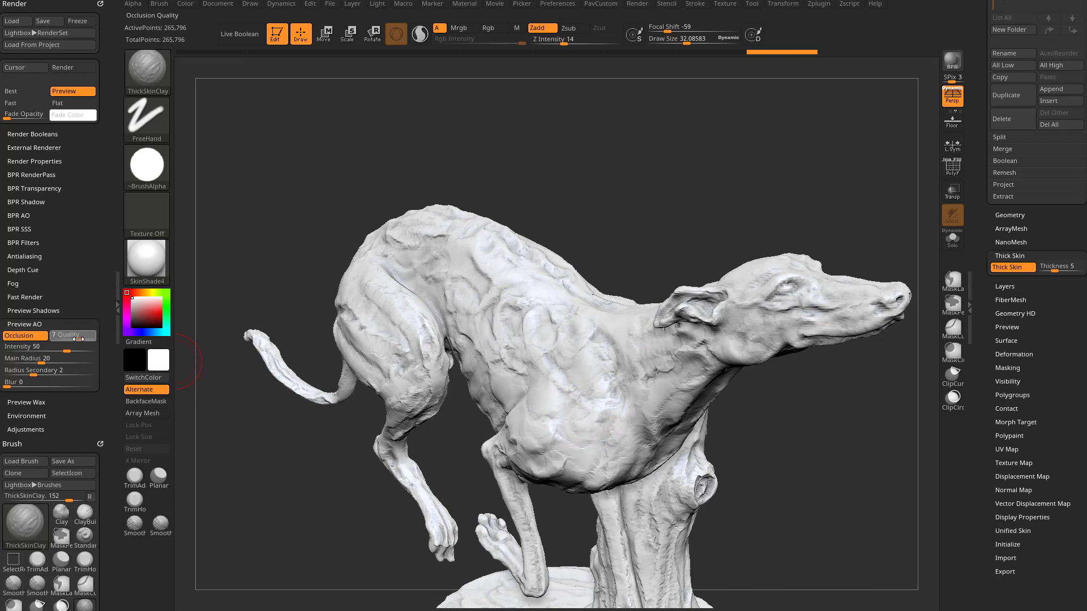
# Set the Preview AO Quality to 6, Intensity to 65, Main Radius to 45 and Radius Secondary to 10
pyautogui.moveTo(588, 230); pyautogui.dragTo(587, 206)
pyautogui.moveTo(61, 352); pyautogui.dragTo(98, 352)
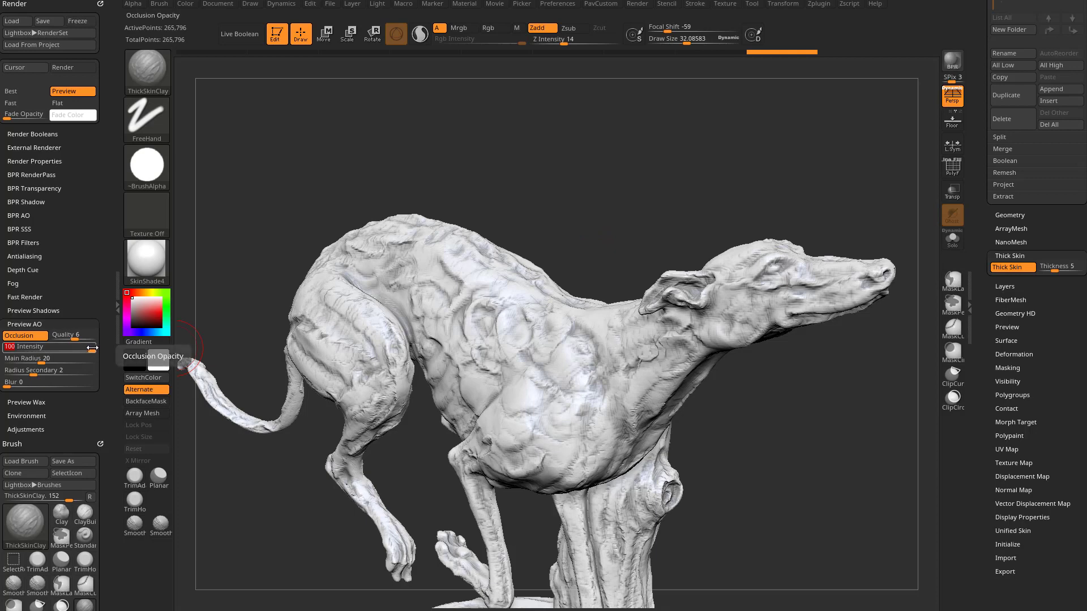
pyautogui.moveTo(92, 348); pyautogui.dragTo(84, 348)
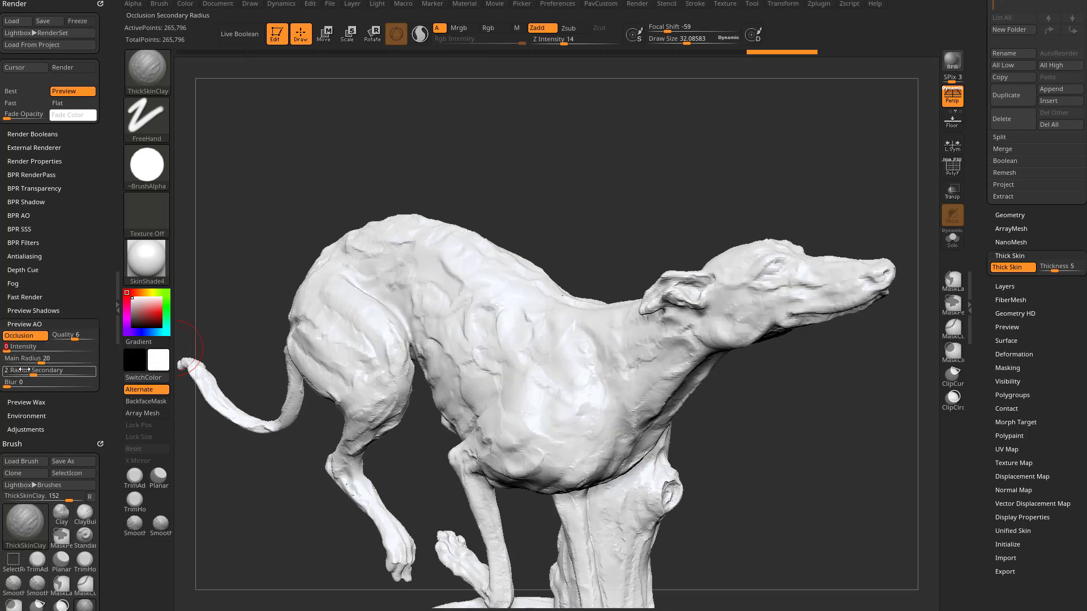
pyautogui.moveTo(22, 347); pyautogui.dragTo(76, 349)
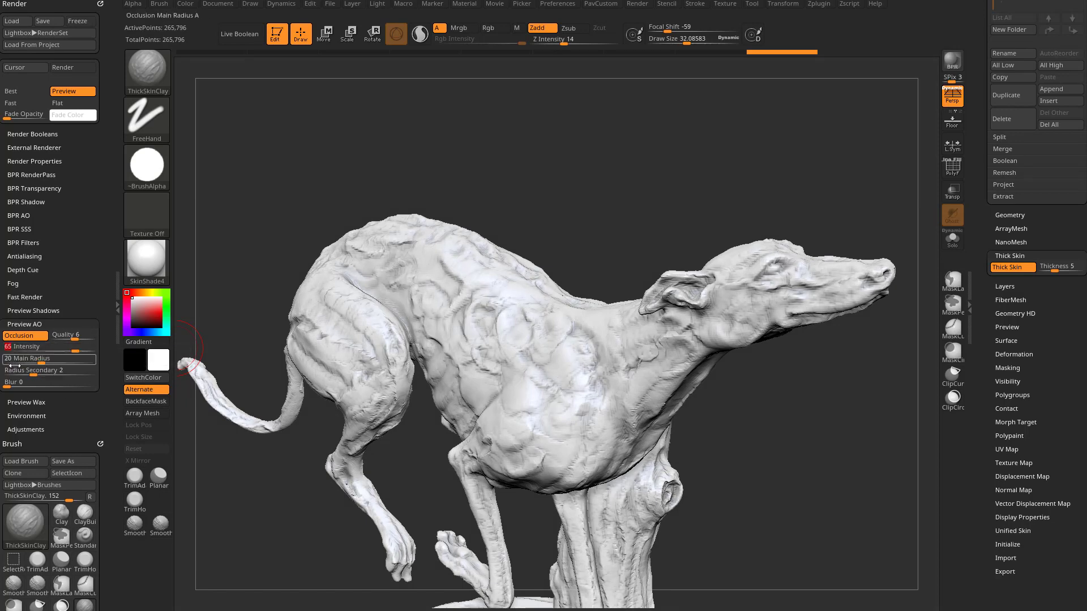
pyautogui.moveTo(44, 362); pyautogui.dragTo(47, 362)
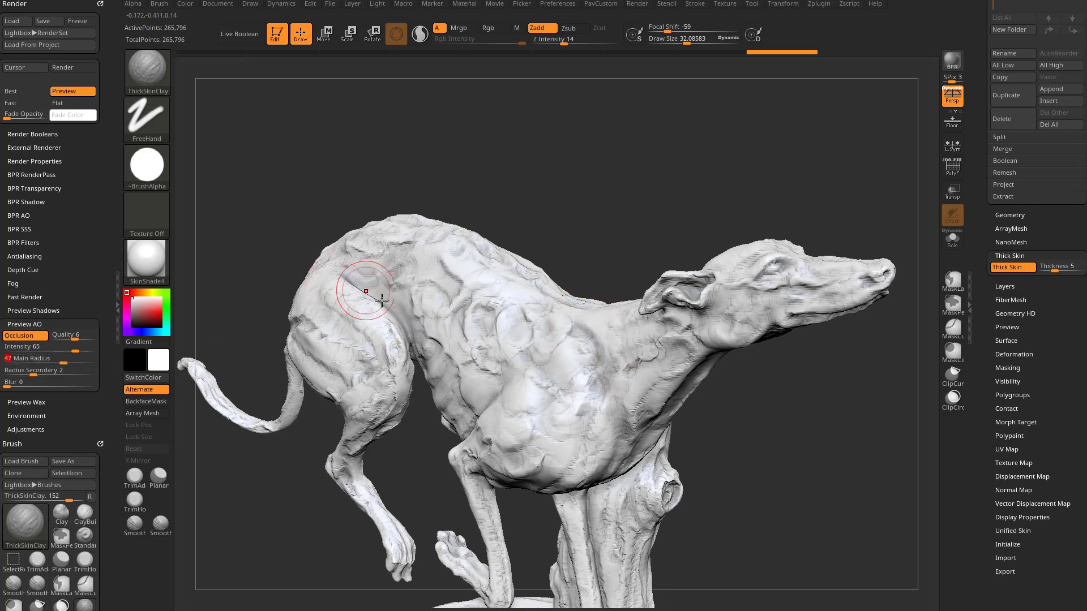
pyautogui.moveTo(57, 362)
pyautogui.mouseDown()
pyautogui.moveTo(70, 361)
pyautogui.moveTo(45, 358)
pyautogui.moveTo(63, 360)
pyautogui.moveTo(40, 374)
pyautogui.mouseUp()
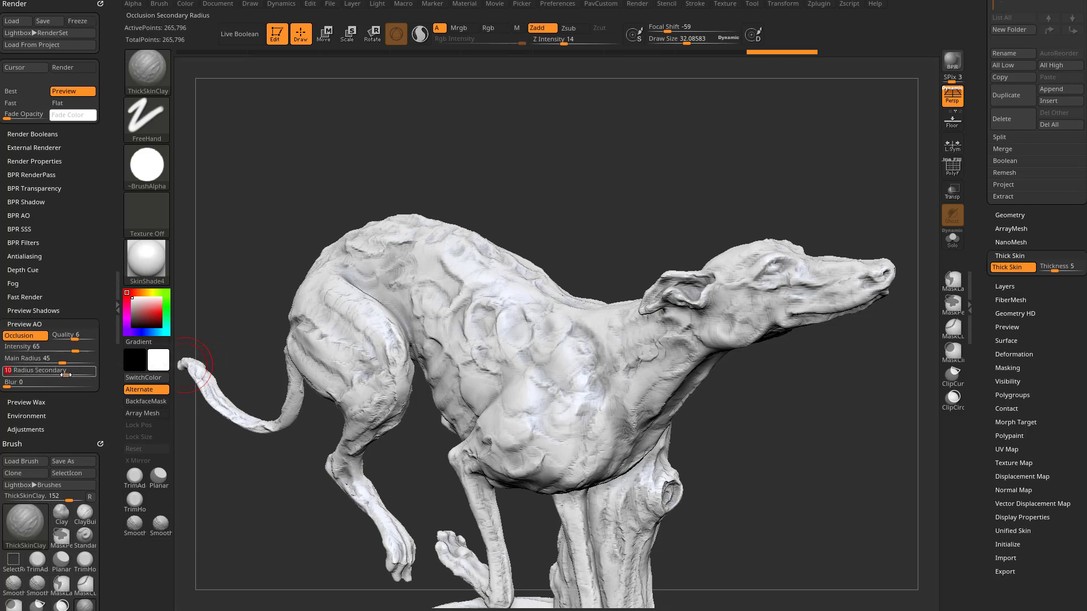
# Try the Preview AO secondary radius at 11, set it to 5 with Blur 0, and compare the occlusion off and on
pyautogui.moveTo(41, 374); pyautogui.dragTo(54, 375)
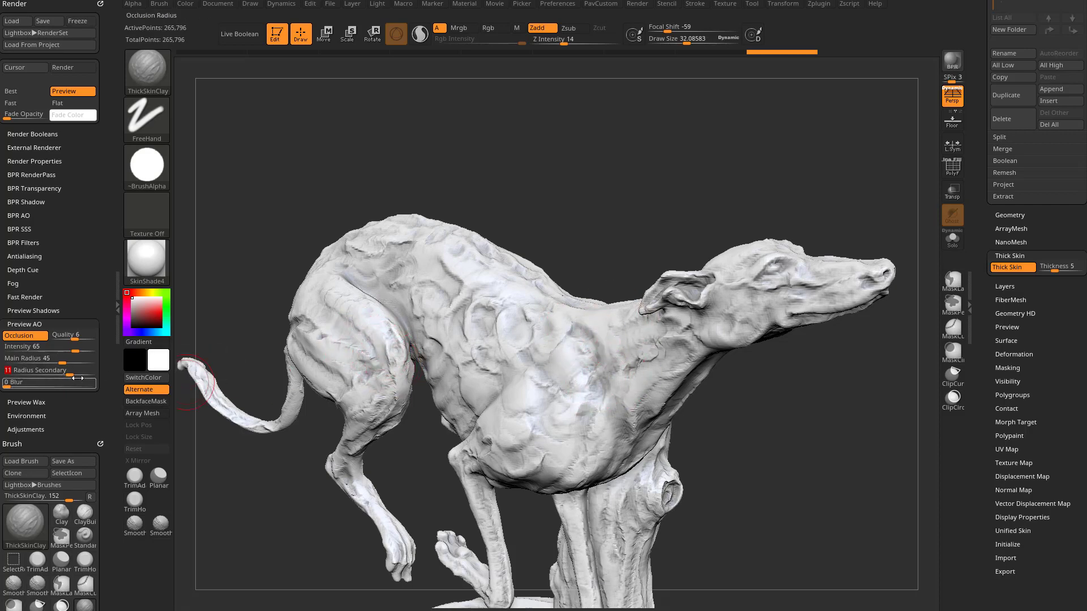
pyautogui.moveTo(77, 377)
pyautogui.mouseDown()
pyautogui.moveTo(48, 370)
pyautogui.moveTo(73, 390)
pyautogui.moveTo(11, 382)
pyautogui.mouseUp()
pyautogui.click(18, 382)
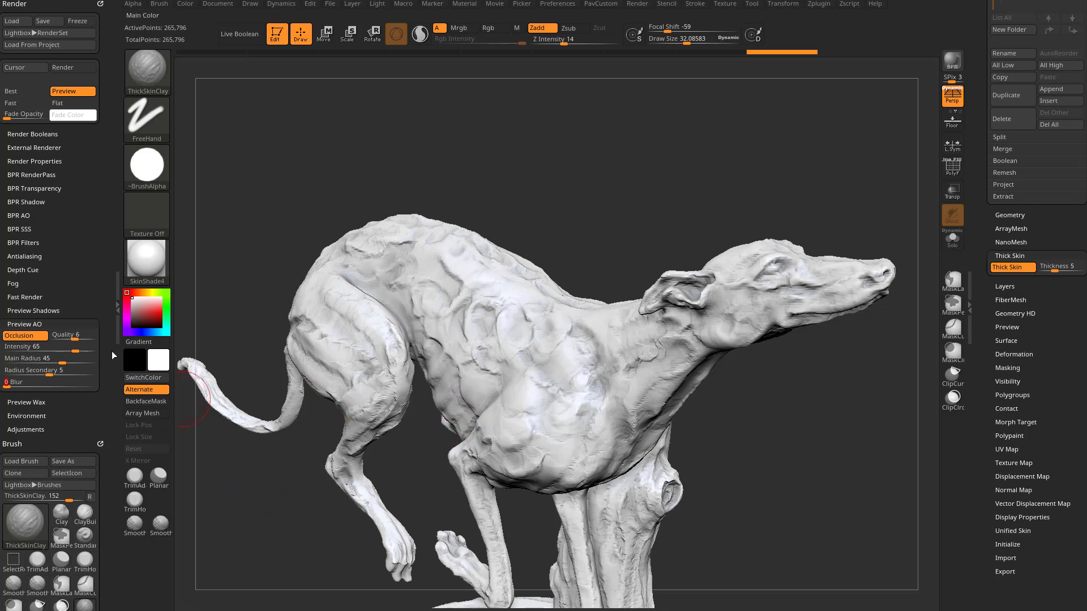
pyautogui.click(29, 336)
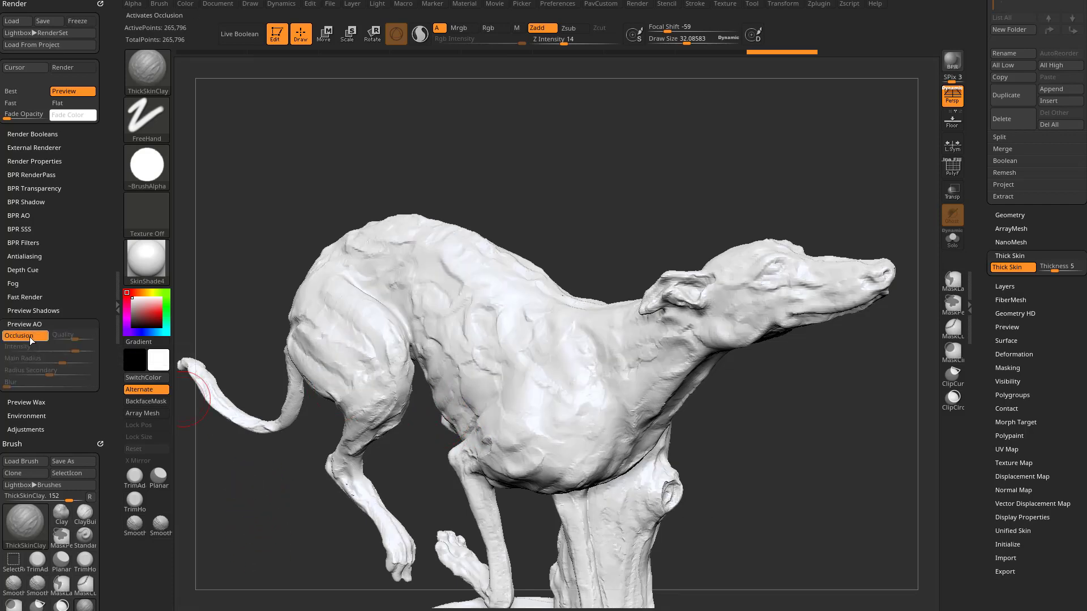
pyautogui.click(30, 338)
pyautogui.moveTo(583, 182); pyautogui.dragTo(566, 289)
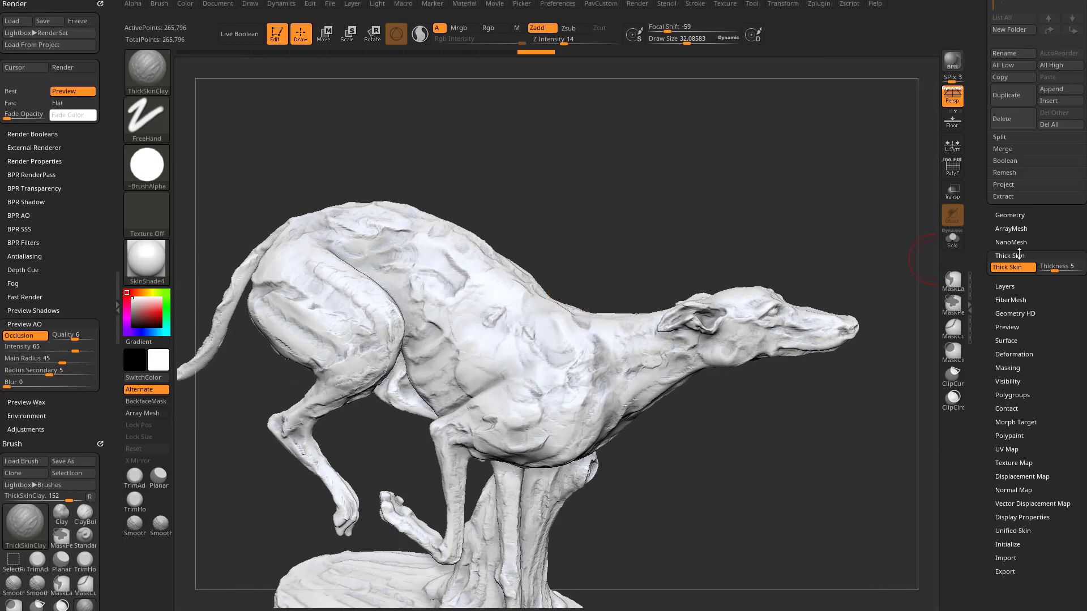
# Select the Move brush and pull test shapes out of the greyhound's back and body, checking the live occlusion from several angles
pyautogui.press('b')
pyautogui.press('m')
pyautogui.press('v')
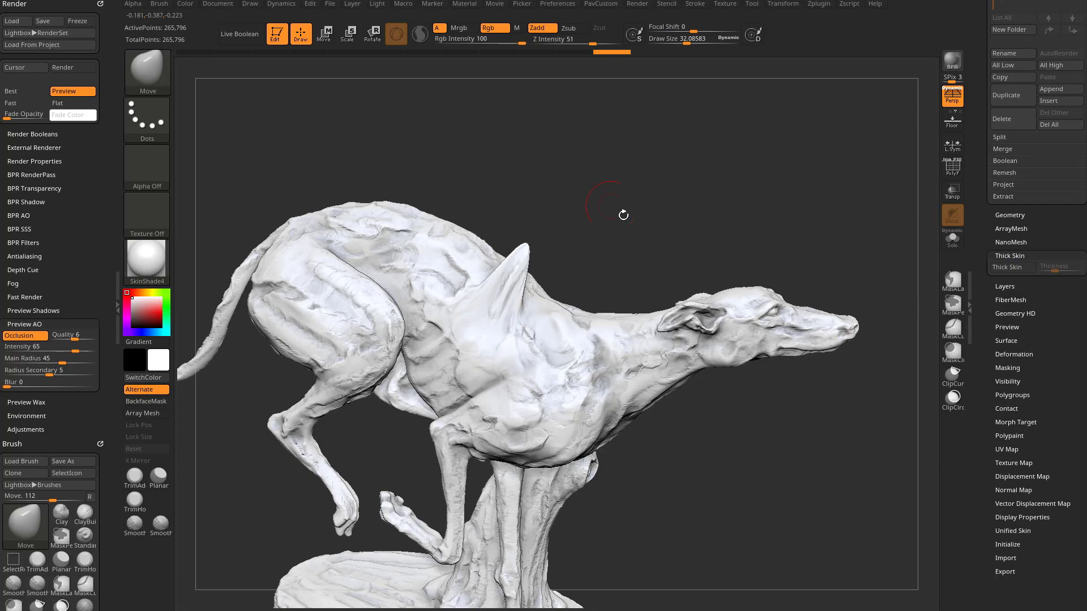
pyautogui.moveTo(619, 226)
pyautogui.mouseDown()
pyautogui.moveTo(534, 286)
pyautogui.moveTo(491, 249)
pyautogui.moveTo(589, 272)
pyautogui.moveTo(337, 393)
pyautogui.mouseUp()
pyautogui.moveTo(504, 303); pyautogui.dragTo(447, 233)
pyautogui.moveTo(419, 247)
pyautogui.mouseDown()
pyautogui.moveTo(412, 326)
pyautogui.moveTo(492, 312)
pyautogui.moveTo(446, 218)
pyautogui.moveTo(456, 194)
pyautogui.mouseUp()
pyautogui.moveTo(455, 194)
pyautogui.mouseDown()
pyautogui.moveTo(468, 245)
pyautogui.moveTo(509, 276)
pyautogui.mouseUp()
pyautogui.moveTo(541, 354)
pyautogui.mouseDown()
pyautogui.moveTo(553, 376)
pyautogui.moveTo(455, 278)
pyautogui.mouseUp()
pyautogui.moveTo(371, 308)
pyautogui.mouseDown()
pyautogui.moveTo(411, 406)
pyautogui.moveTo(692, 372)
pyautogui.moveTo(740, 266)
pyautogui.moveTo(754, 299)
pyautogui.moveTo(803, 275)
pyautogui.mouseUp()
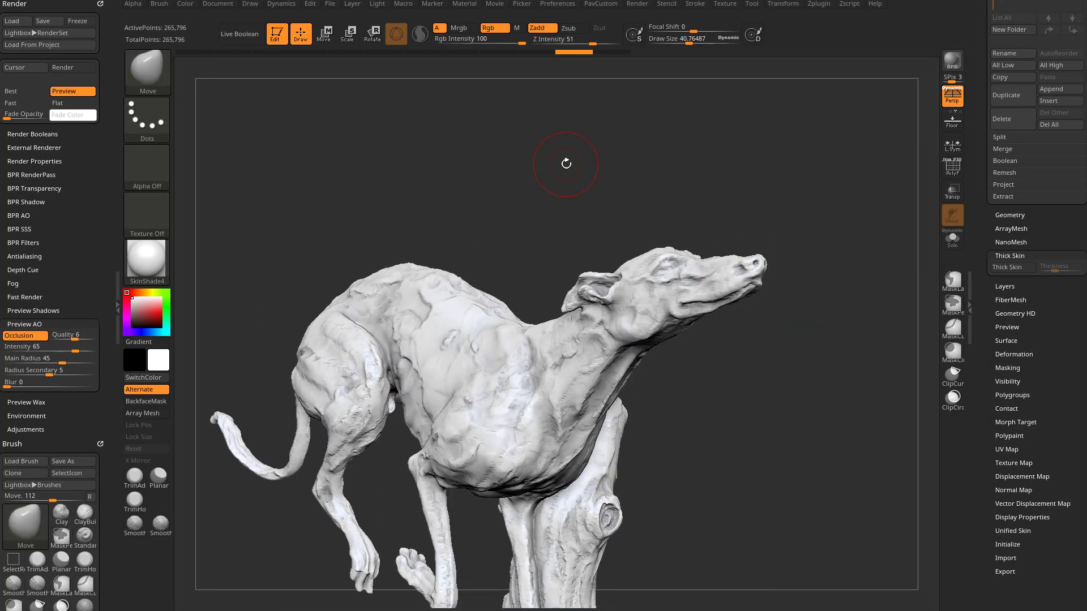
pyautogui.moveTo(565, 164); pyautogui.dragTo(519, 173)
pyautogui.moveTo(524, 225)
pyautogui.mouseDown()
pyautogui.moveTo(544, 219)
pyautogui.moveTo(524, 233)
pyautogui.mouseUp()
# Try the Flat Color material on the greyhound and settle on BasicMaterial
pyautogui.click(150, 258)
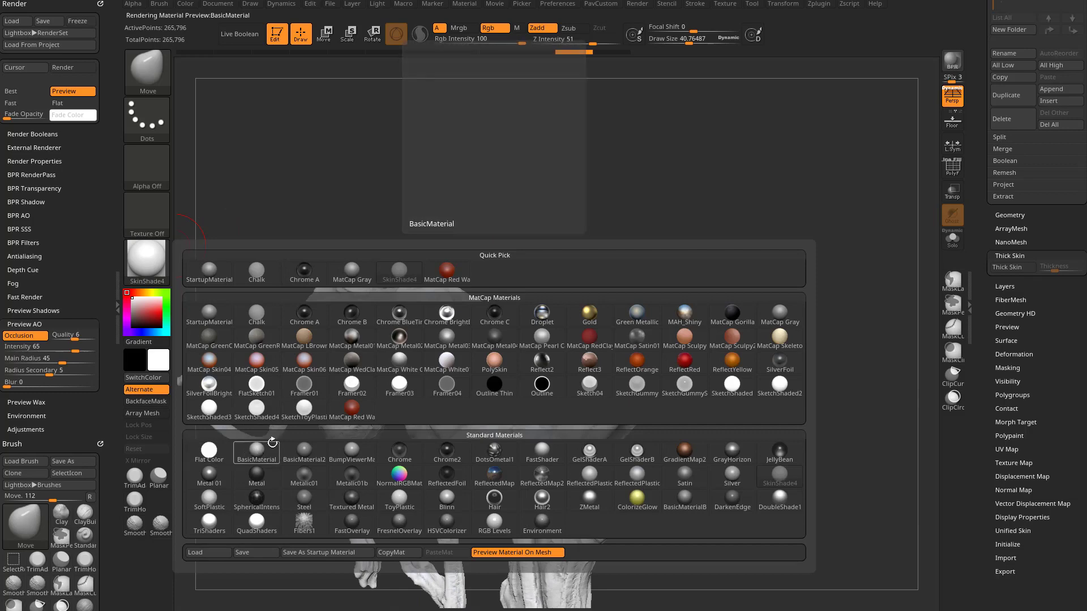
pyautogui.click(266, 452)
pyautogui.click(149, 258)
pyautogui.click(453, 278)
pyautogui.click(165, 268)
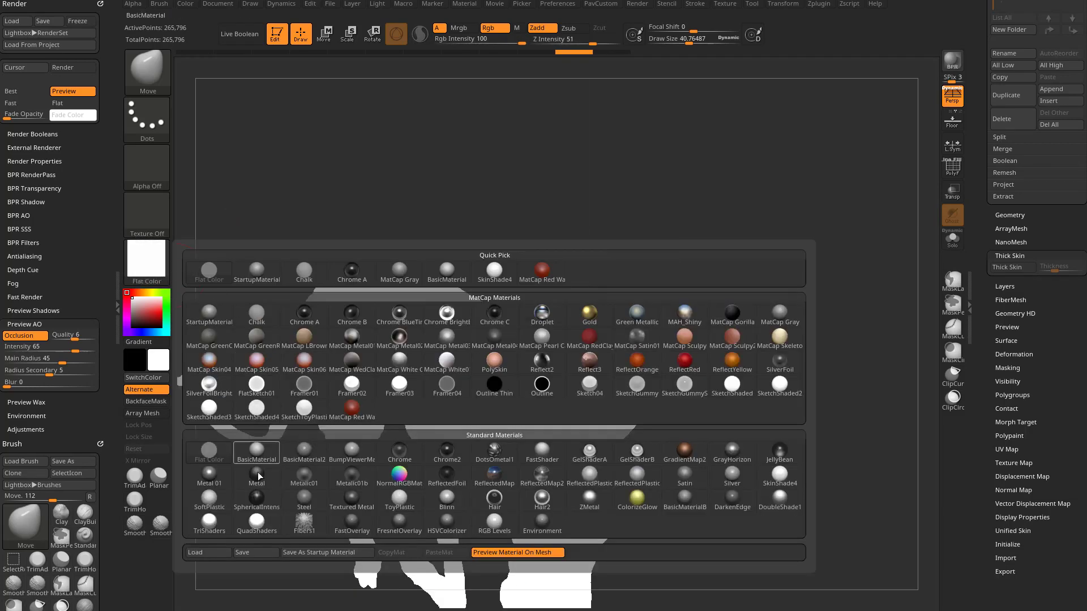
pyautogui.click(258, 454)
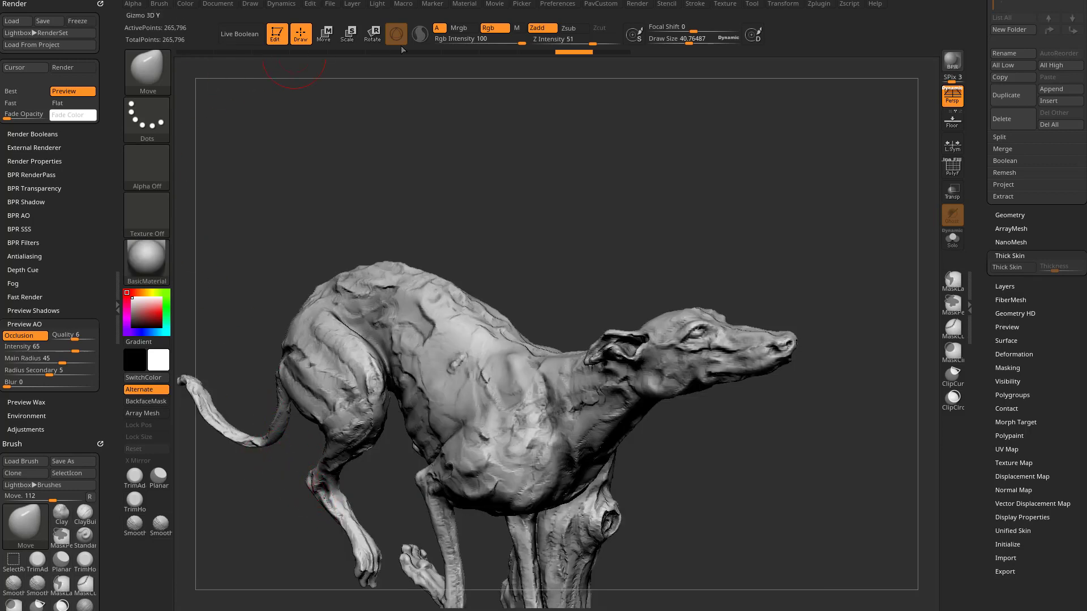
# Dock the Material settings beside the canvas and expand the BasicMaterial modifiers
pyautogui.click(463, 6)
pyautogui.moveTo(459, 17); pyautogui.dragTo(978, 55)
pyautogui.moveTo(977, 131); pyautogui.dragTo(969, 212)
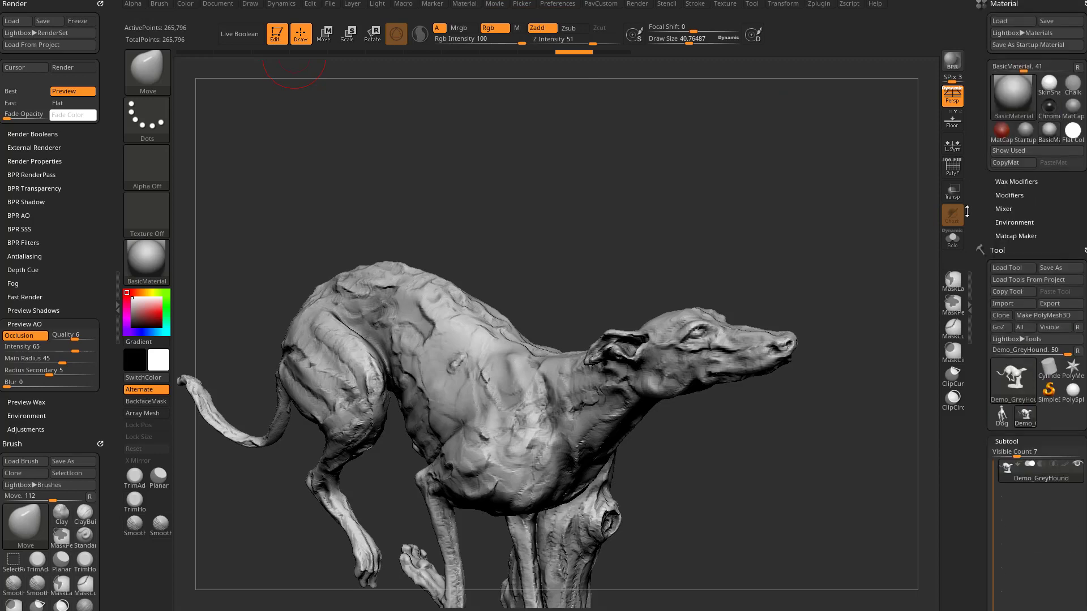
pyautogui.click(1010, 195)
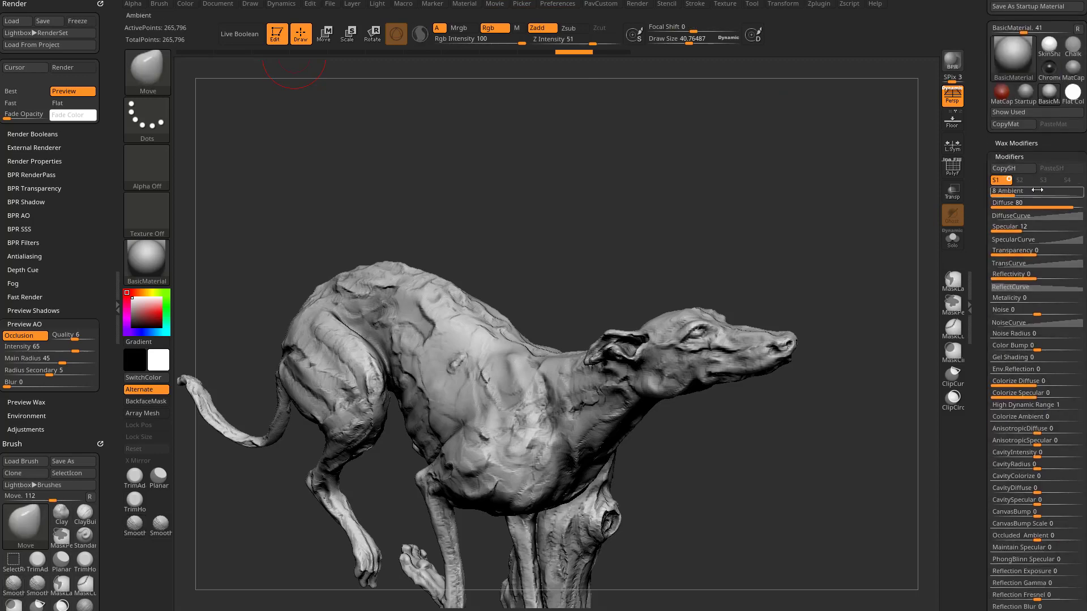
# Try BasicMaterial's Ambient at 100, then set Ambient to 41, Diffuse to 100 and Specular to 0
pyautogui.moveTo(1040, 191); pyautogui.dragTo(1085, 193)
pyautogui.click(1054, 192)
pyautogui.moveTo(731, 243); pyautogui.dragTo(793, 227)
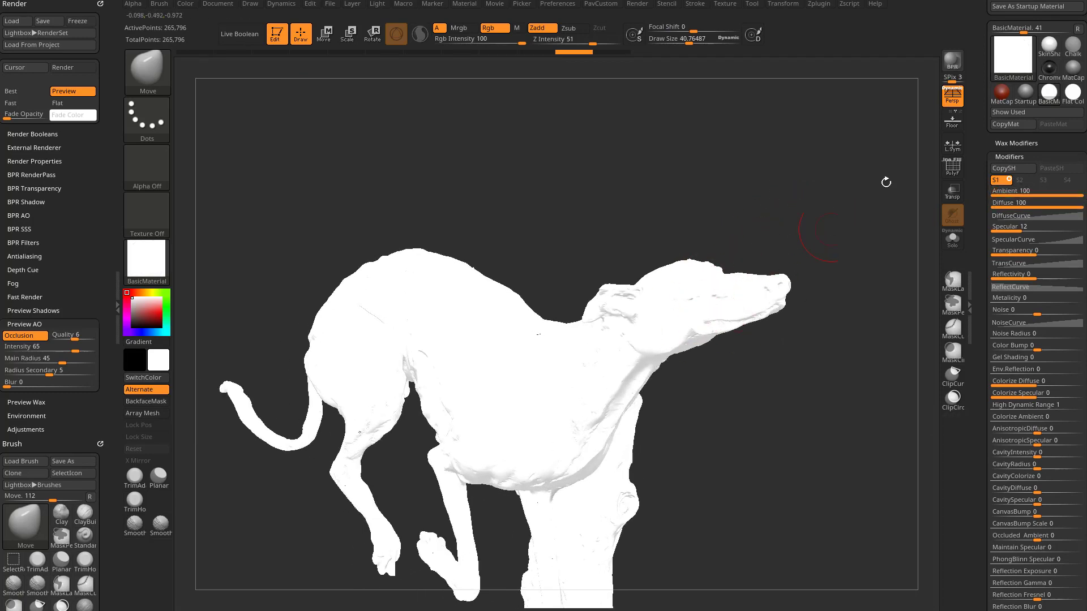
pyautogui.moveTo(1079, 192); pyautogui.dragTo(1050, 191)
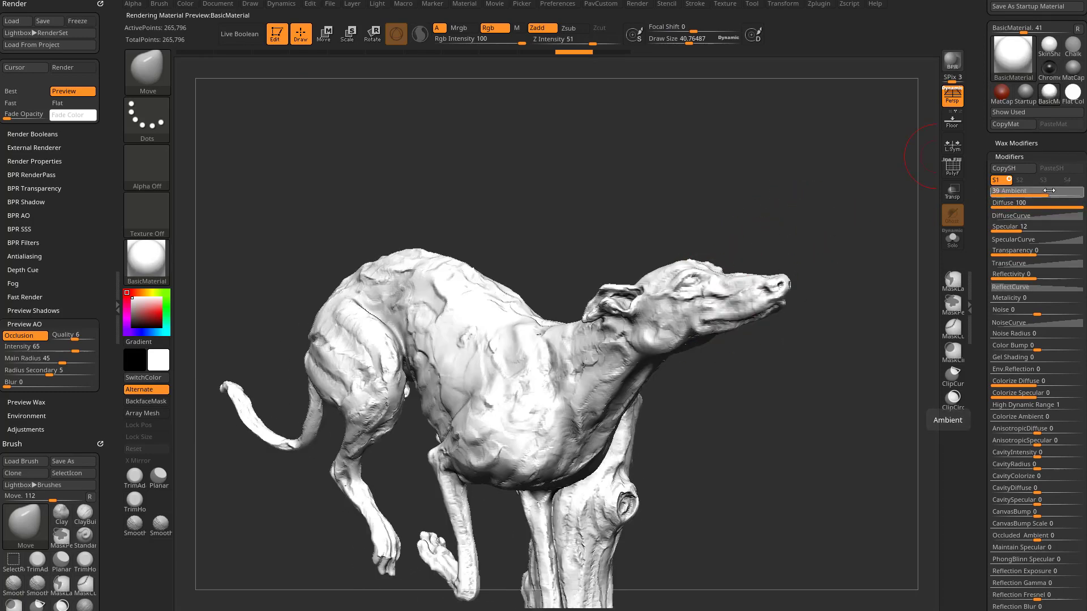
pyautogui.moveTo(1037, 227)
pyautogui.mouseDown()
pyautogui.moveTo(1058, 228)
pyautogui.moveTo(992, 229)
pyautogui.mouseUp()
# Set the Focal Shift of BasicMaterial's diffuse curve to -41
pyautogui.click(1022, 216)
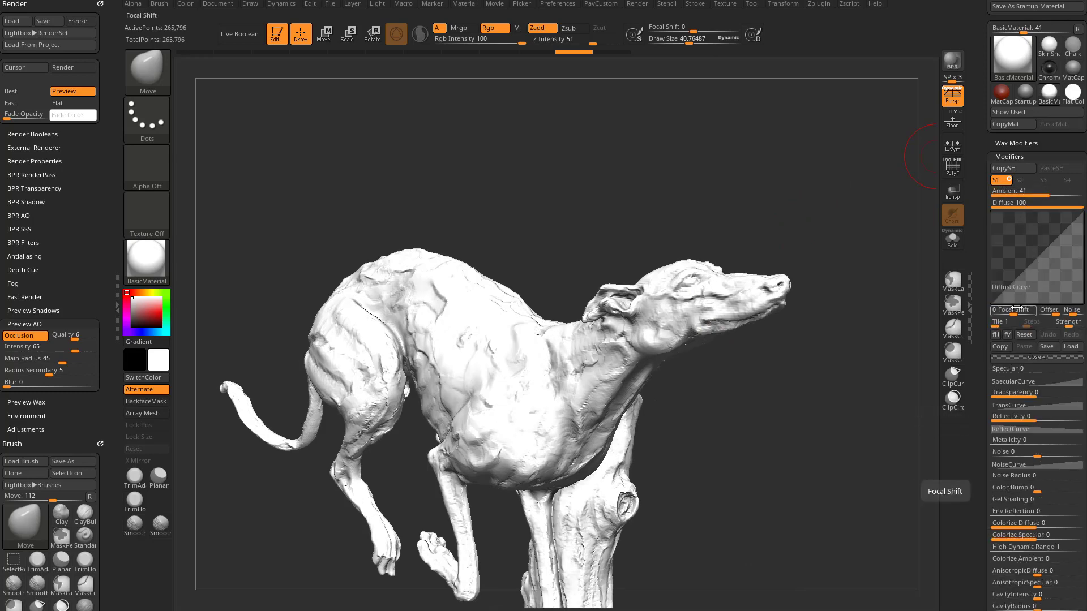
pyautogui.moveTo(1014, 309)
pyautogui.mouseDown()
pyautogui.moveTo(995, 311)
pyautogui.moveTo(1004, 312)
pyautogui.mouseUp()
pyautogui.keyDown('alt'); pyautogui.moveTo(733, 404); pyautogui.dragTo(738, 373); pyautogui.keyUp('alt')
# Toggle the Preview AO occlusion repeatedly to compare the greyhound's shading on the brightened material, leaving it off
pyautogui.click(32, 337)
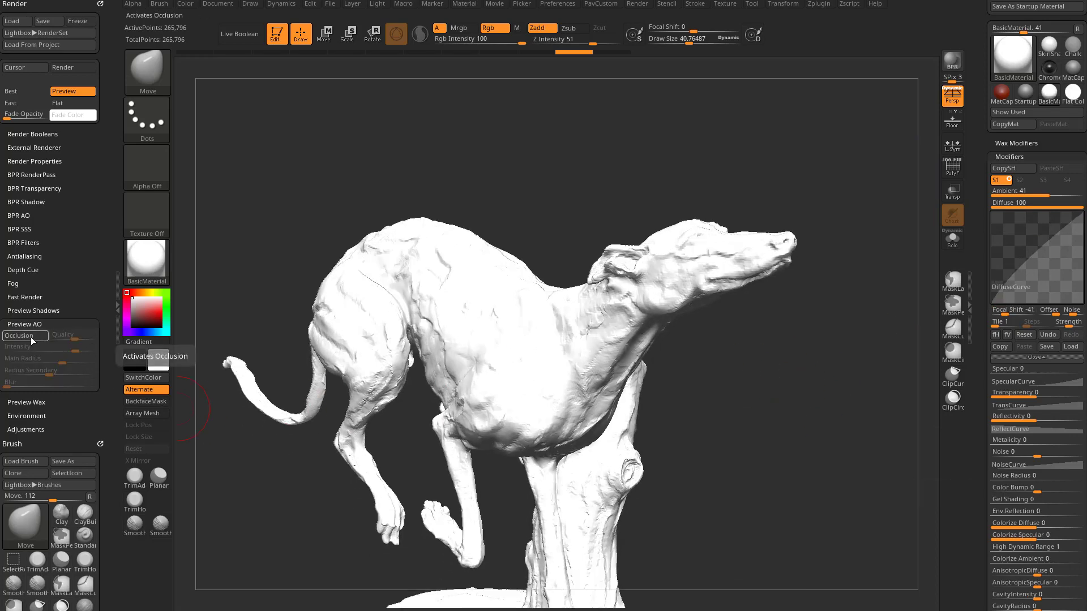
pyautogui.click(31, 337)
pyautogui.click(31, 337)
pyautogui.click(32, 338)
pyautogui.click(30, 337)
pyautogui.click(31, 335)
pyautogui.click(30, 334)
pyautogui.click(29, 335)
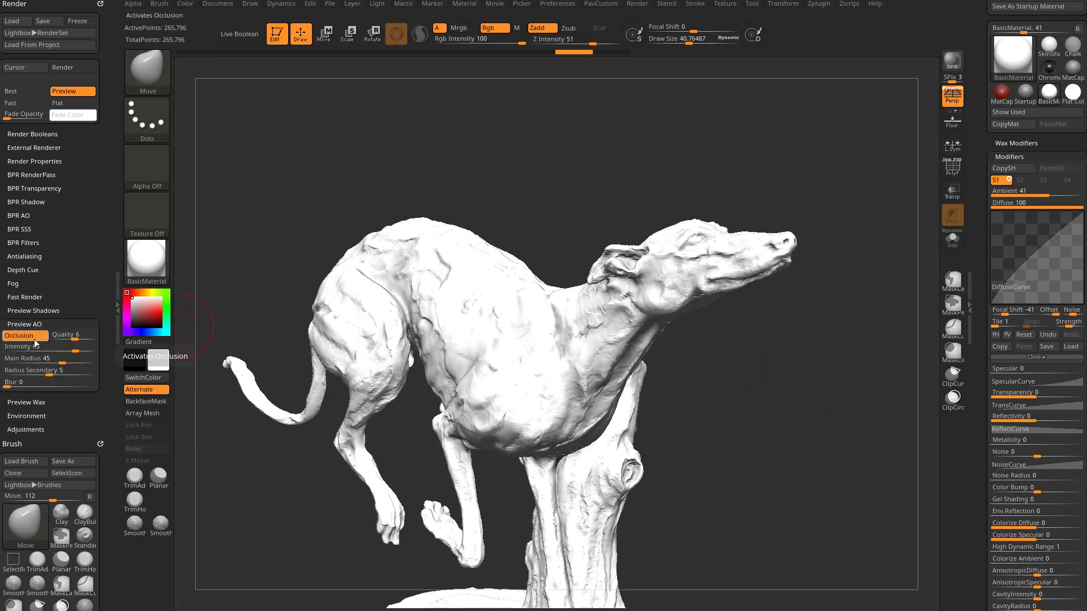
pyautogui.click(34, 339)
pyautogui.moveTo(838, 368)
pyautogui.mouseDown()
pyautogui.moveTo(703, 370)
pyautogui.moveTo(833, 365)
pyautogui.mouseUp()
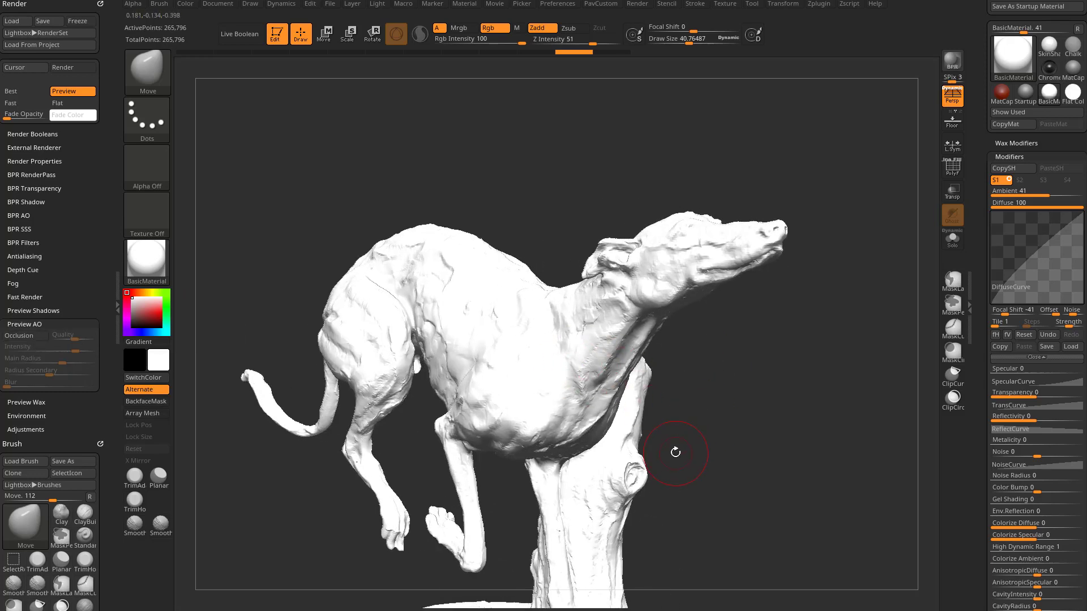
# Set the Preview Shadows ObjShadow to 0 and switch the occlusion on and off again to compare the shading
pyautogui.click(33, 311)
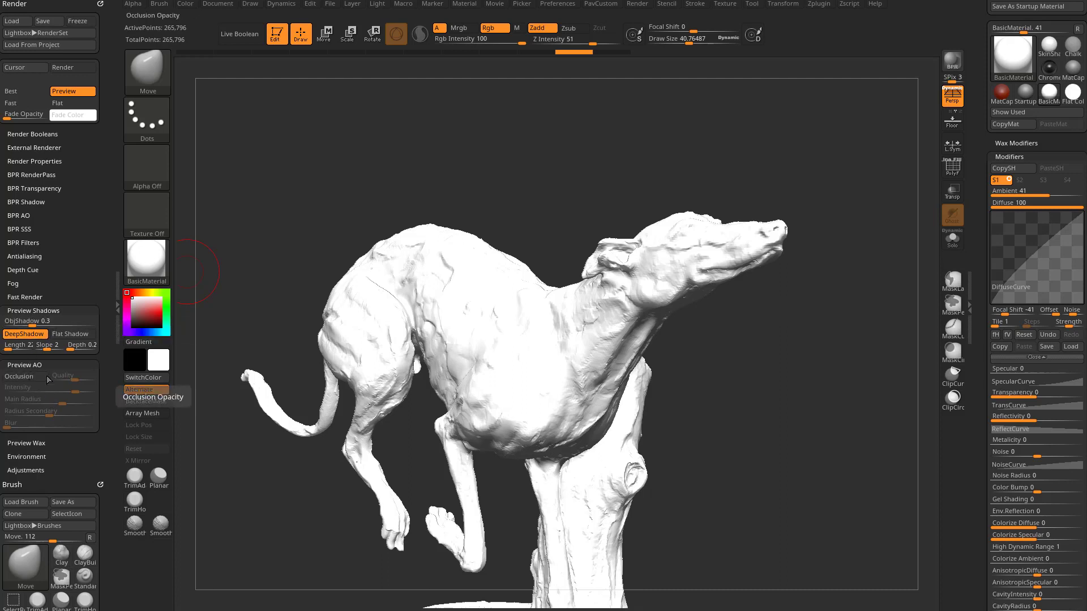
pyautogui.moveTo(30, 325); pyautogui.dragTo(2, 324)
pyautogui.click(28, 377)
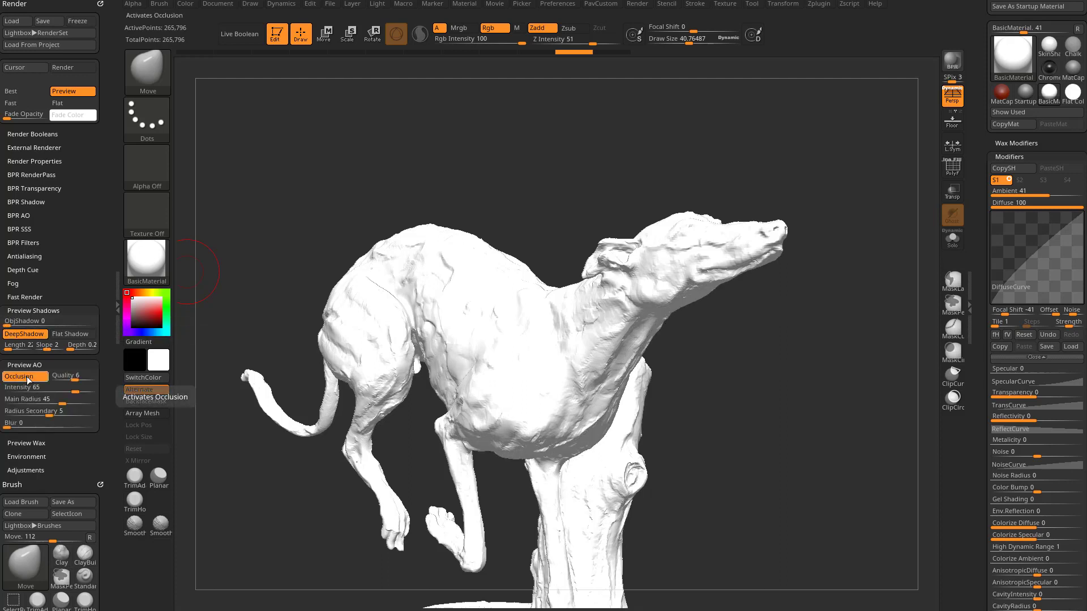
pyautogui.click(28, 378)
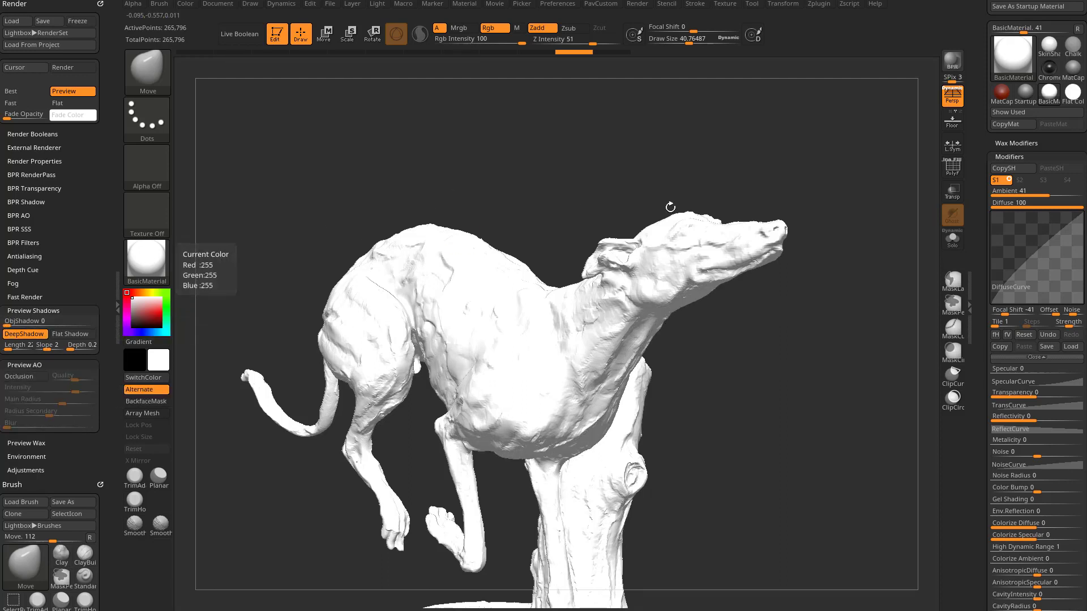
# Apply the MatCap Gray material to the greyhound and turn on the Preview AO occlusion
pyautogui.click(148, 273)
pyautogui.click(162, 262)
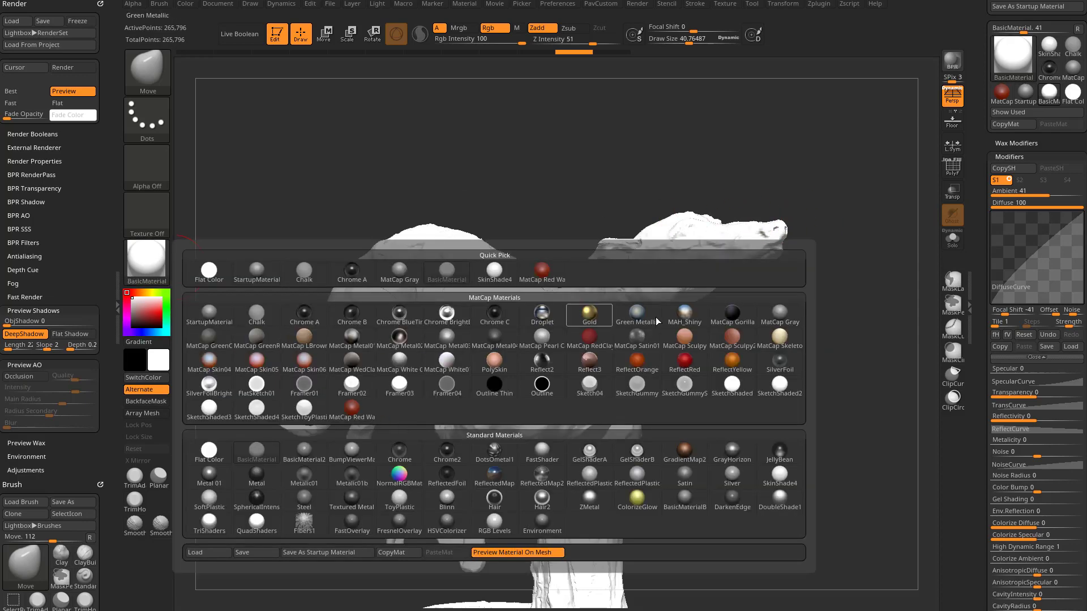
pyautogui.click(779, 314)
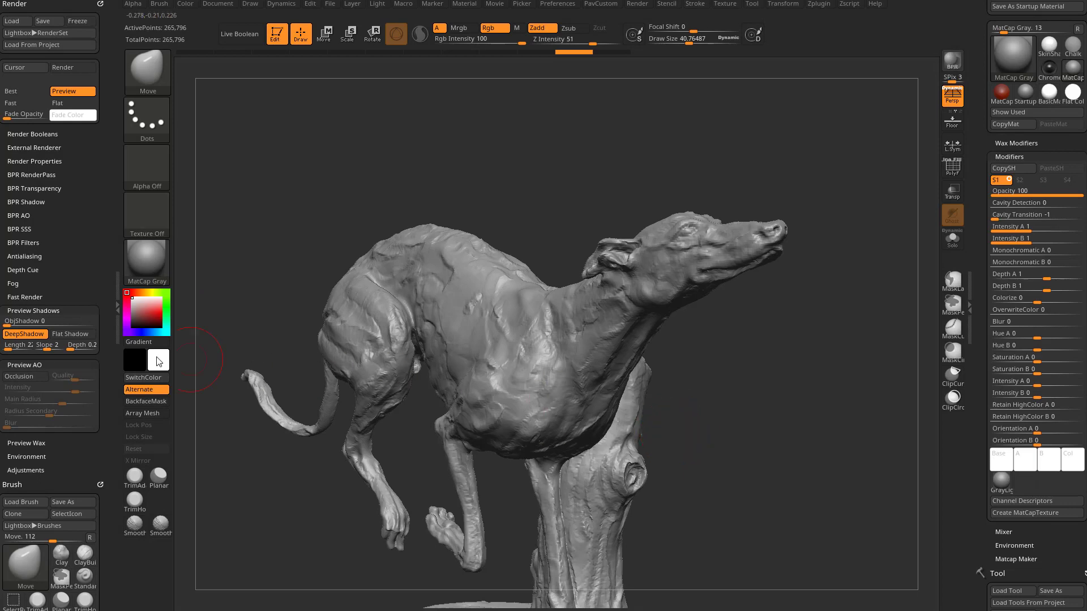
pyautogui.click(27, 376)
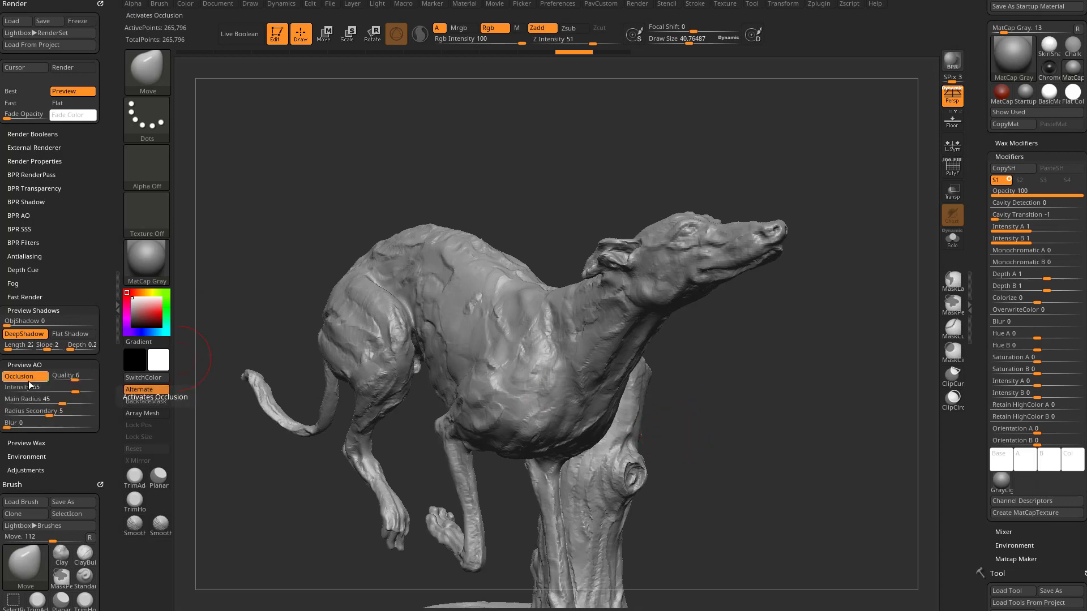
# Try the Preview Shadows ObjShadow at 0.41333, return it to 0.3, and set the Preview AO Intensity to 42
pyautogui.moveTo(8, 324); pyautogui.dragTo(42, 324)
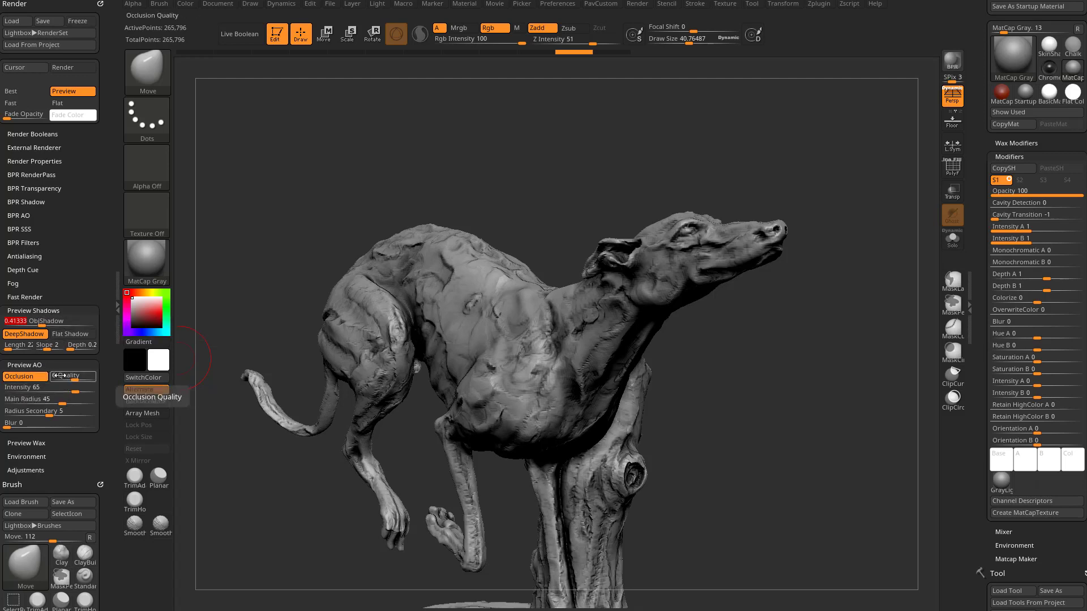
pyautogui.click(39, 321)
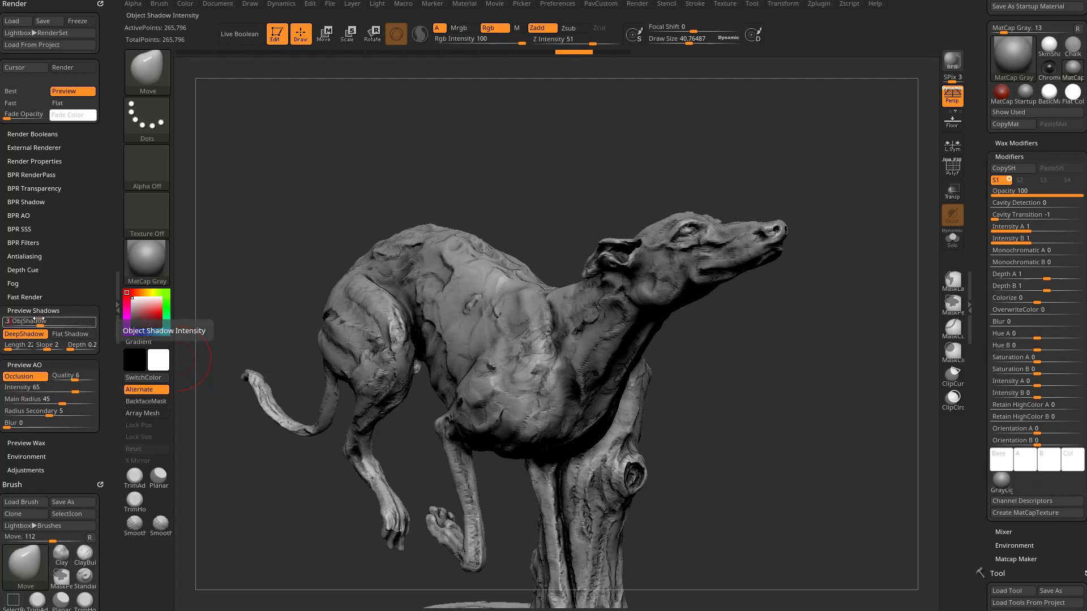
pyautogui.click(33, 311)
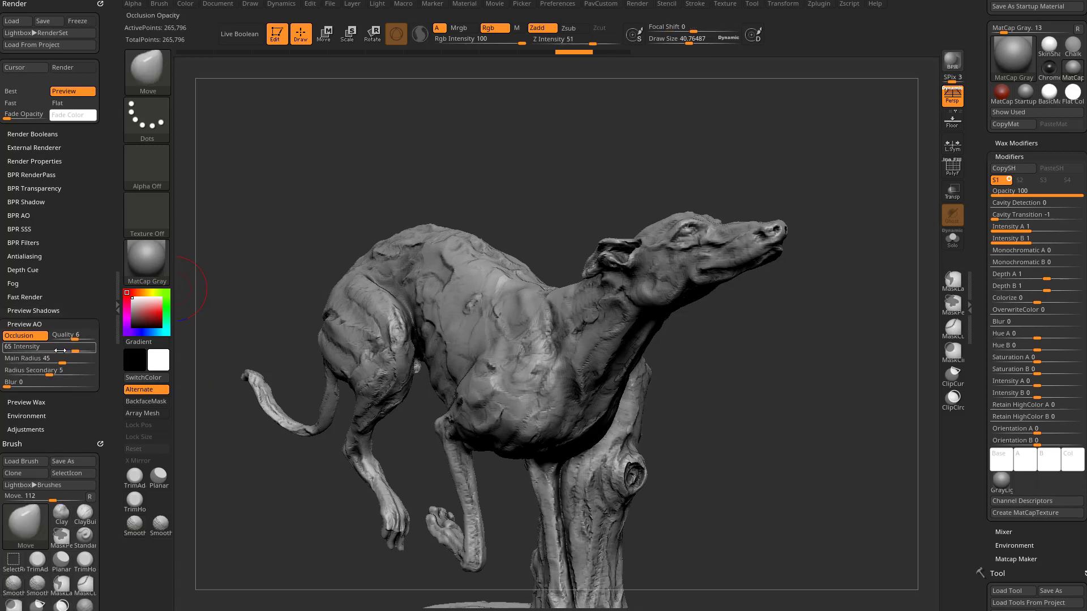
pyautogui.click(61, 352)
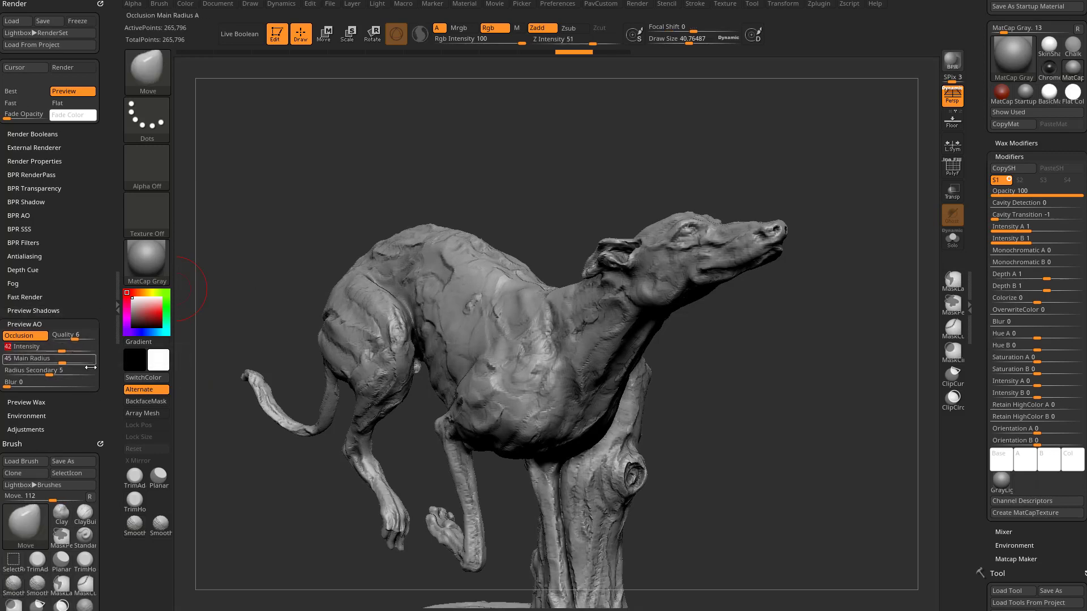
pyautogui.moveTo(453, 235)
pyautogui.mouseDown()
pyautogui.moveTo(480, 177)
pyautogui.moveTo(510, 227)
pyautogui.mouseUp()
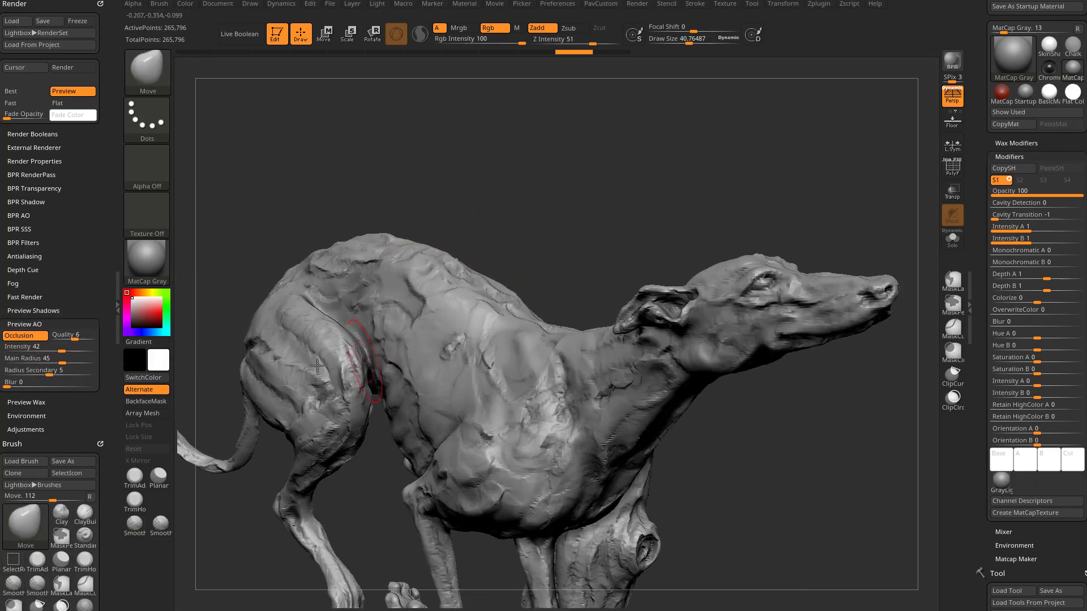
# Try stronger Preview Shadows on the greyhound and set ObjShadow to 0.43333
pyautogui.click(31, 311)
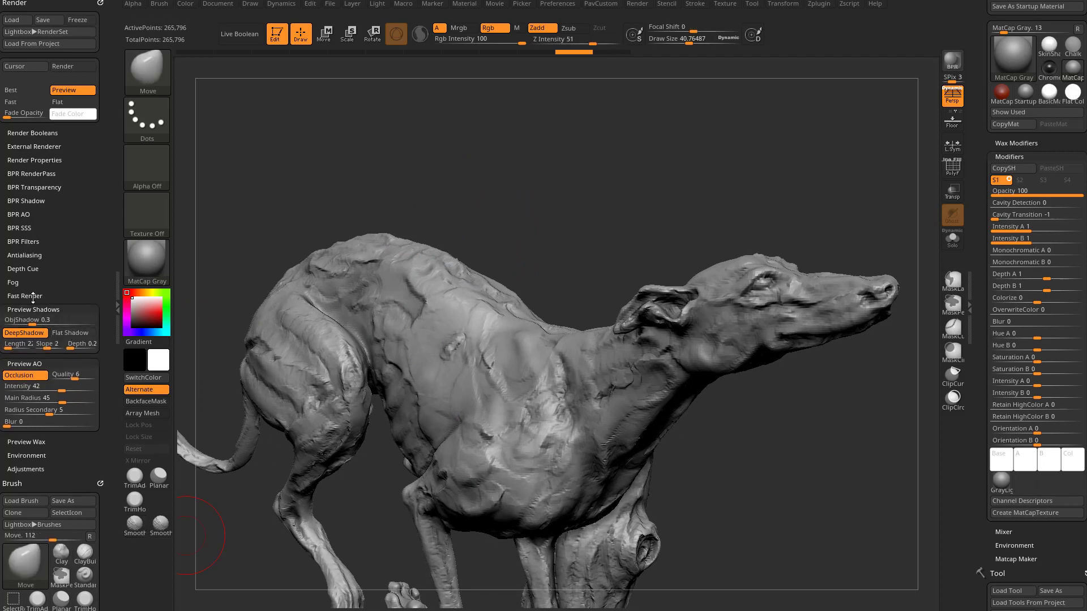
pyautogui.click(46, 321)
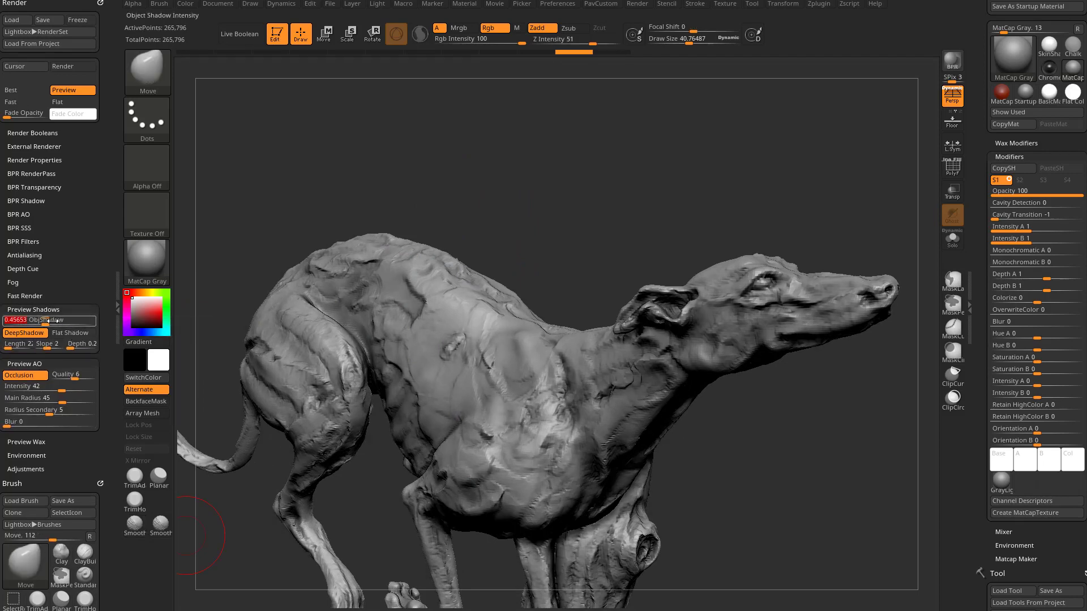
pyautogui.click(66, 321)
pyautogui.moveTo(69, 321); pyautogui.dragTo(47, 321)
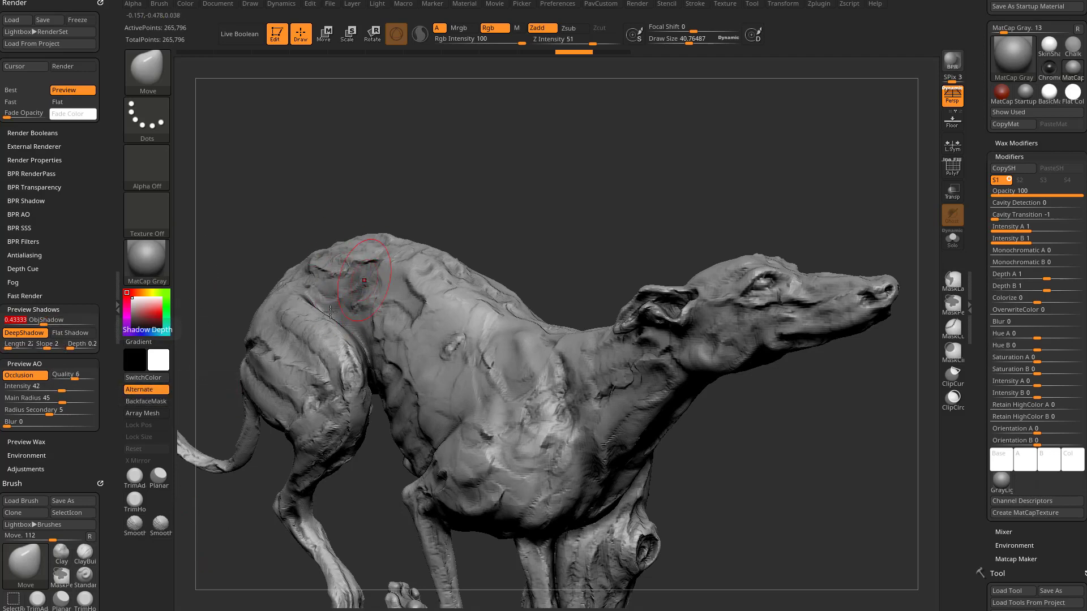
# Dock the Light palette in the side tray and slightly adjust the main light's placement on the greyhound
pyautogui.click(378, 6)
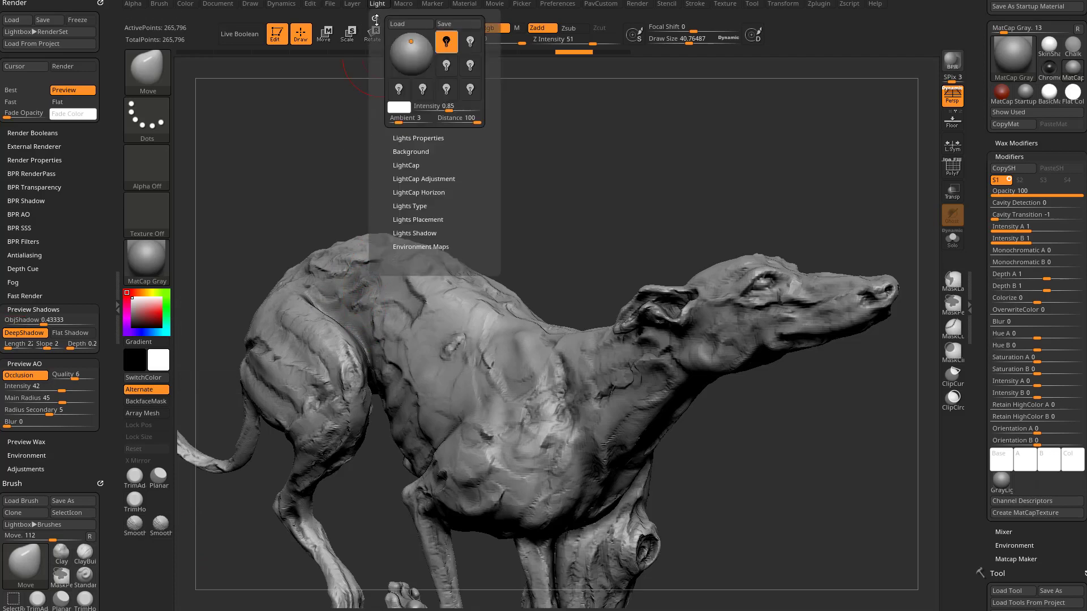
pyautogui.click(375, 18)
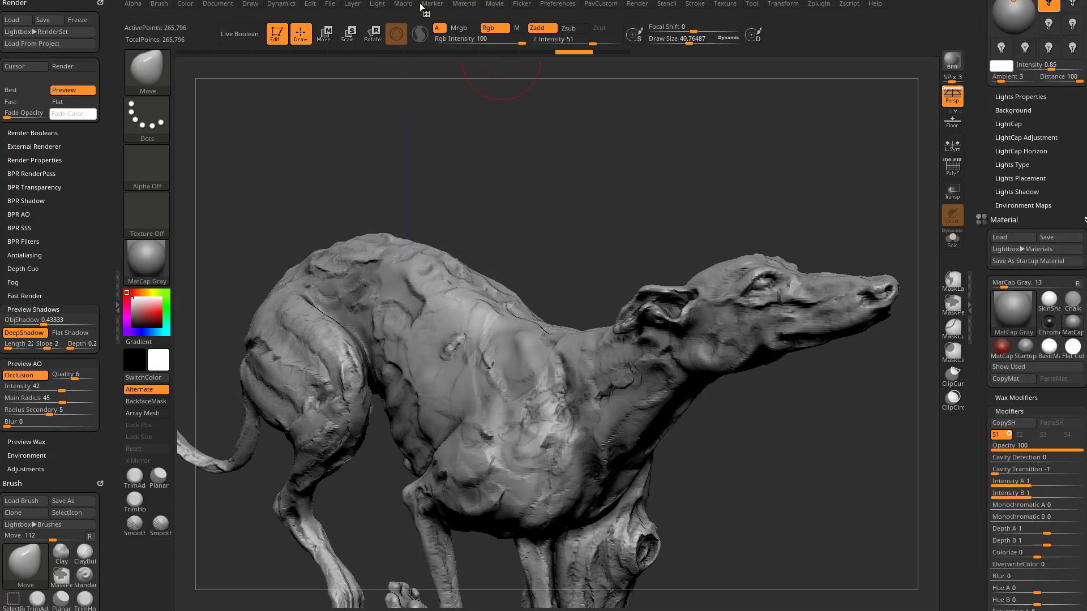
pyautogui.moveTo(975, 169); pyautogui.dragTo(975, 208)
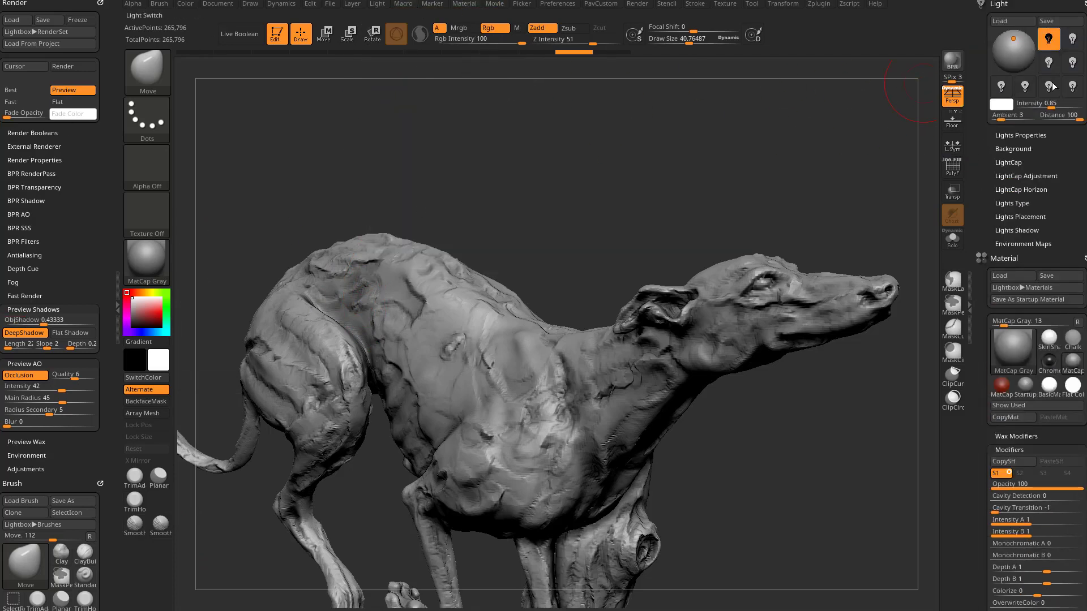
pyautogui.click(1013, 41)
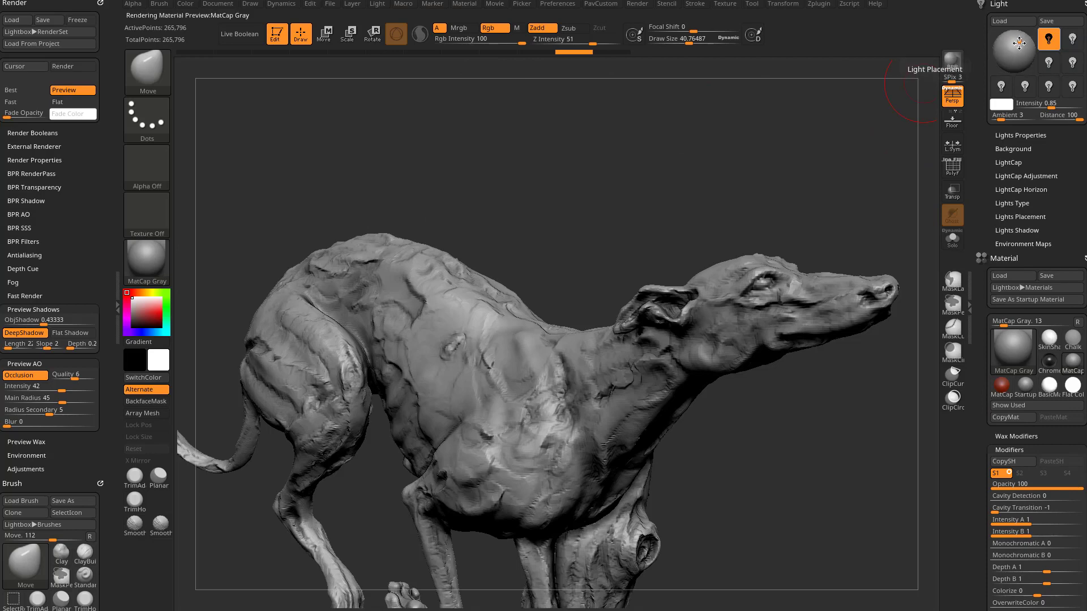
pyautogui.moveTo(631, 253); pyautogui.dragTo(660, 274)
# Apply the BasicMaterial2 material to the greyhound and set its Diffuse to 100
pyautogui.click(151, 257)
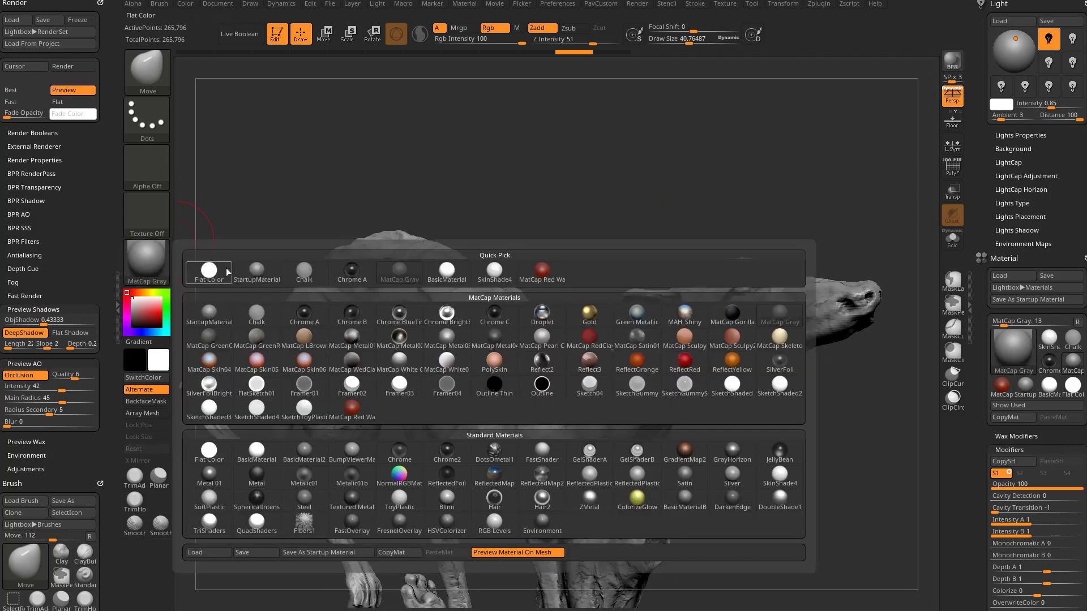
pyautogui.click(400, 271)
pyautogui.click(150, 259)
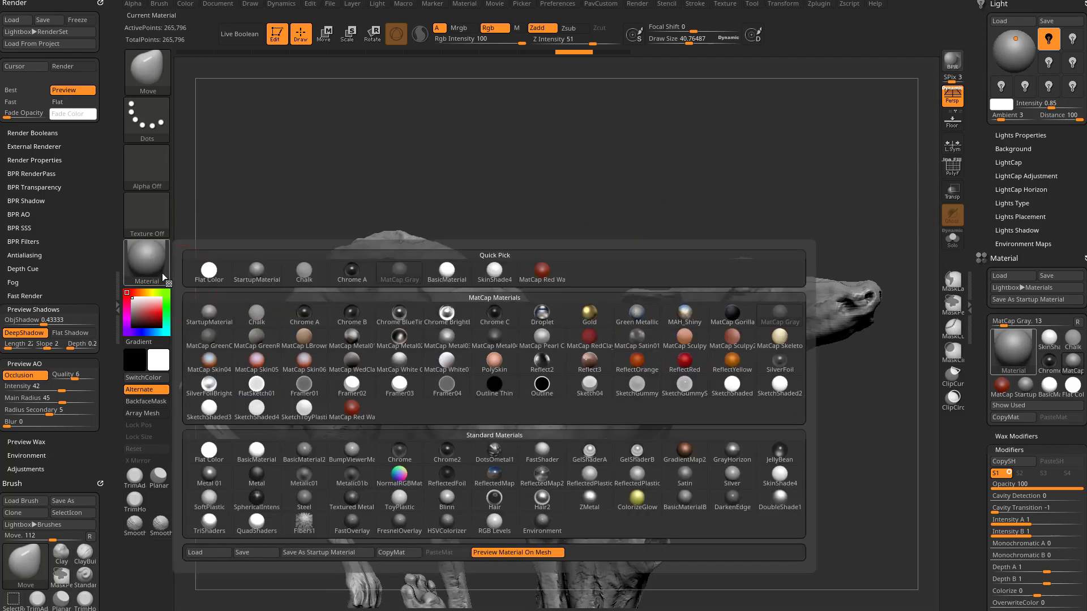
pyautogui.click(304, 453)
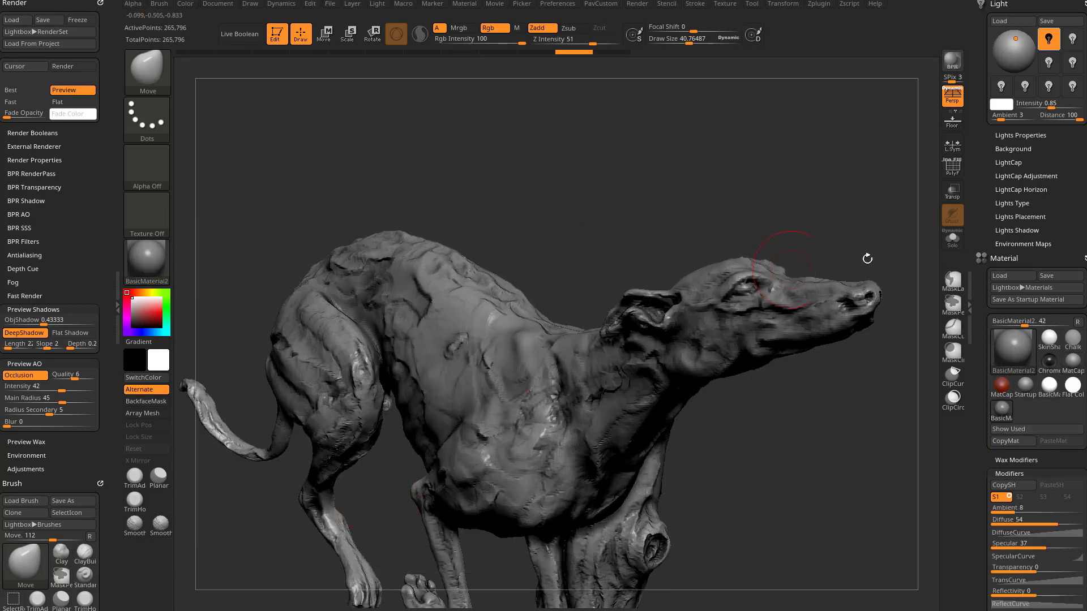
pyautogui.scroll(-5, 983, 226)
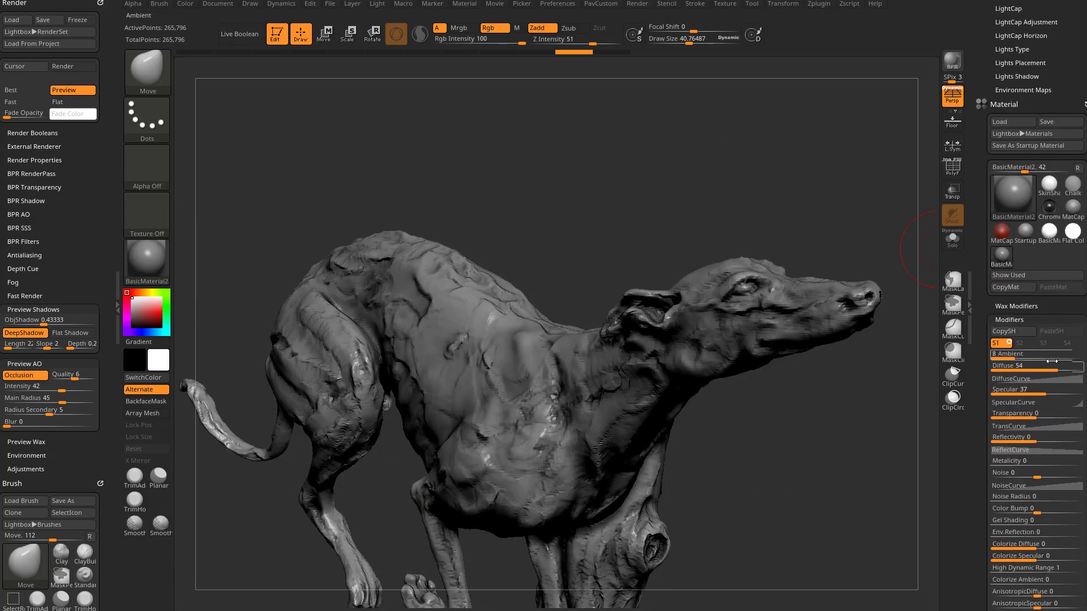
pyautogui.moveTo(1053, 363); pyautogui.dragTo(1083, 365)
pyautogui.scroll(5, 985, 339)
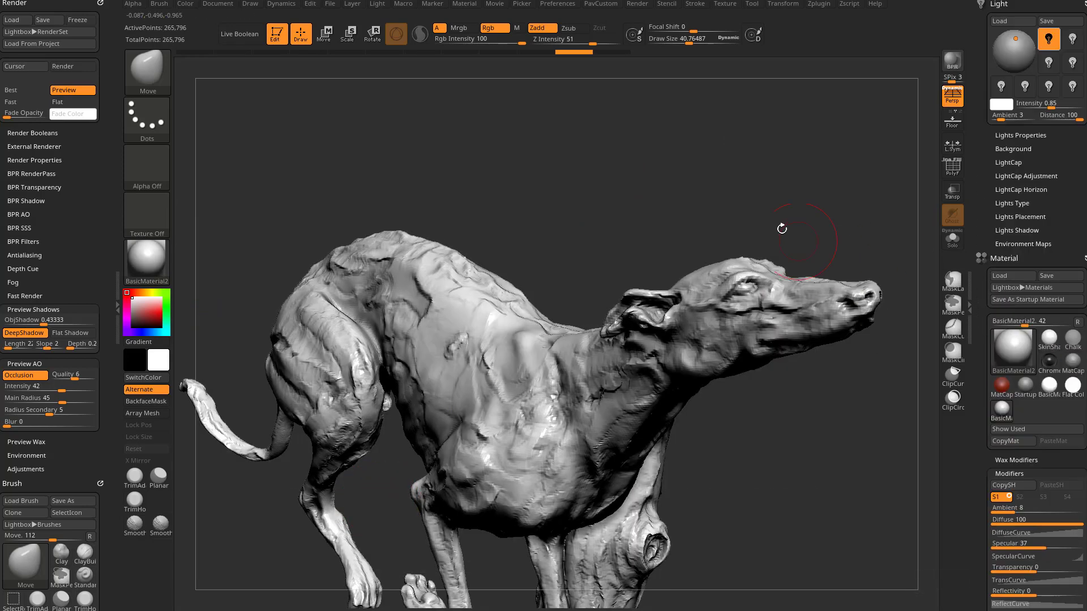
# Adjust the light placement slightly, try a stronger Preview Shadows ObjShadow, and set it to 0.3
pyautogui.moveTo(766, 218); pyautogui.dragTo(791, 191)
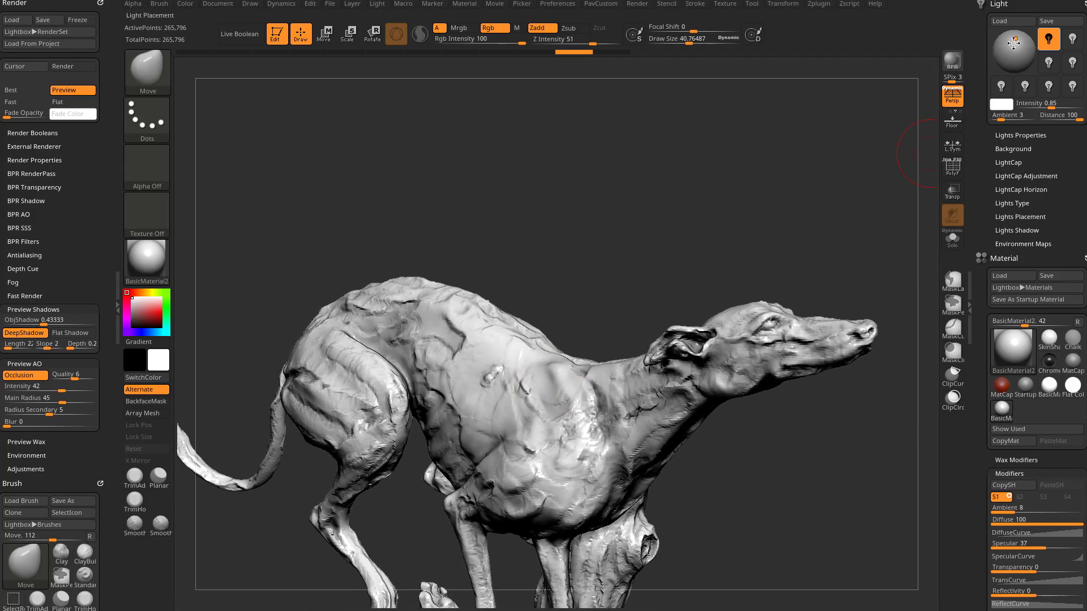
pyautogui.moveTo(1013, 43)
pyautogui.mouseDown()
pyautogui.moveTo(1012, 66)
pyautogui.moveTo(1022, 36)
pyautogui.moveTo(1018, 45)
pyautogui.mouseUp()
pyautogui.moveTo(45, 322); pyautogui.dragTo(66, 322)
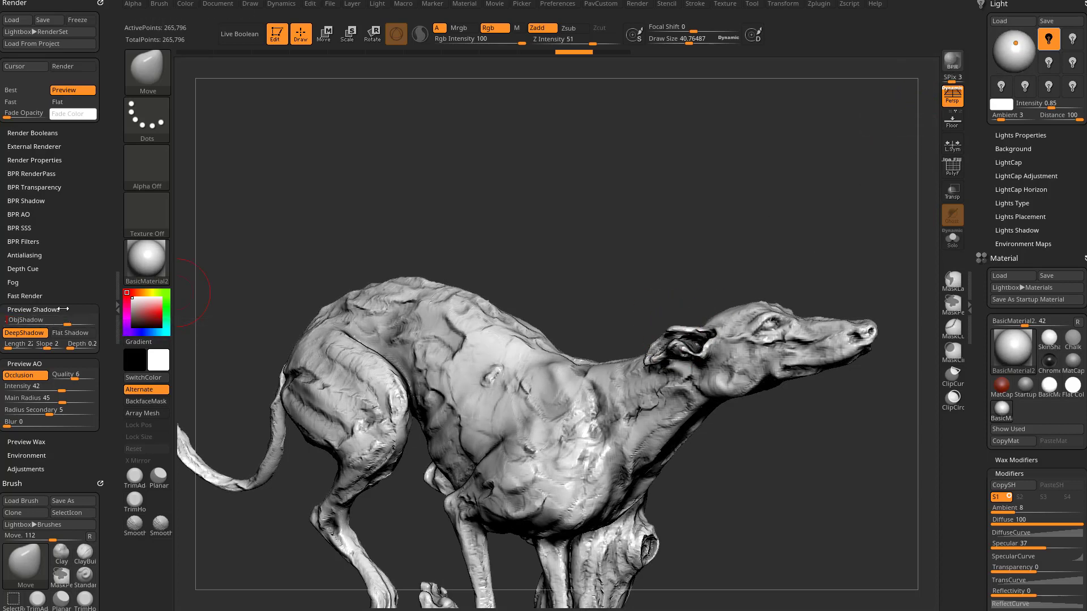
pyautogui.write('0.3')
pyautogui.press('Return')
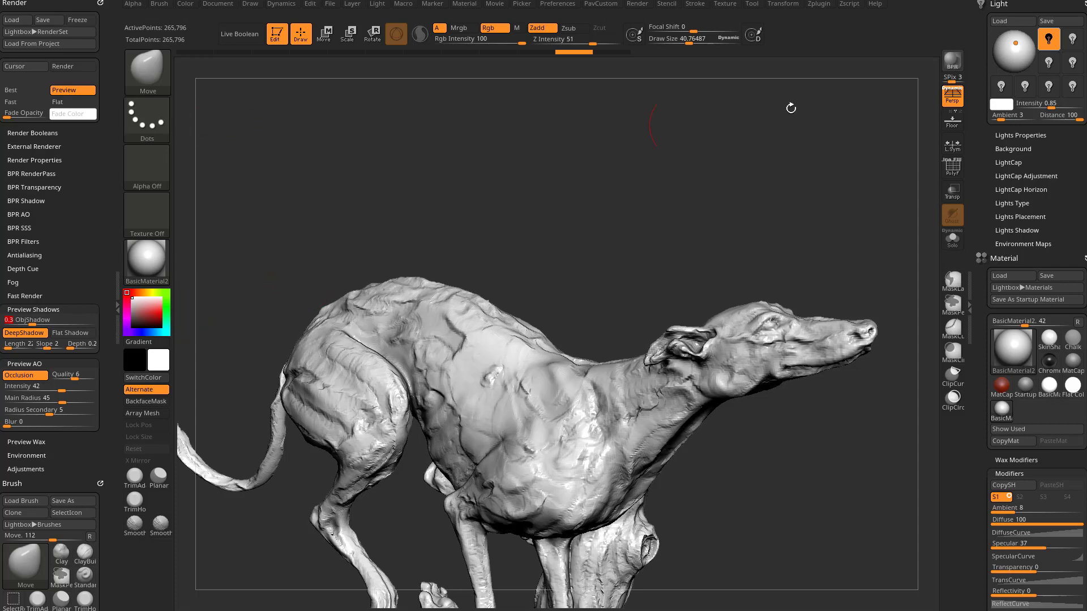
# Try the light at lower Intensity and at 1, and set its Intensity to 0.8
pyautogui.click(1046, 105)
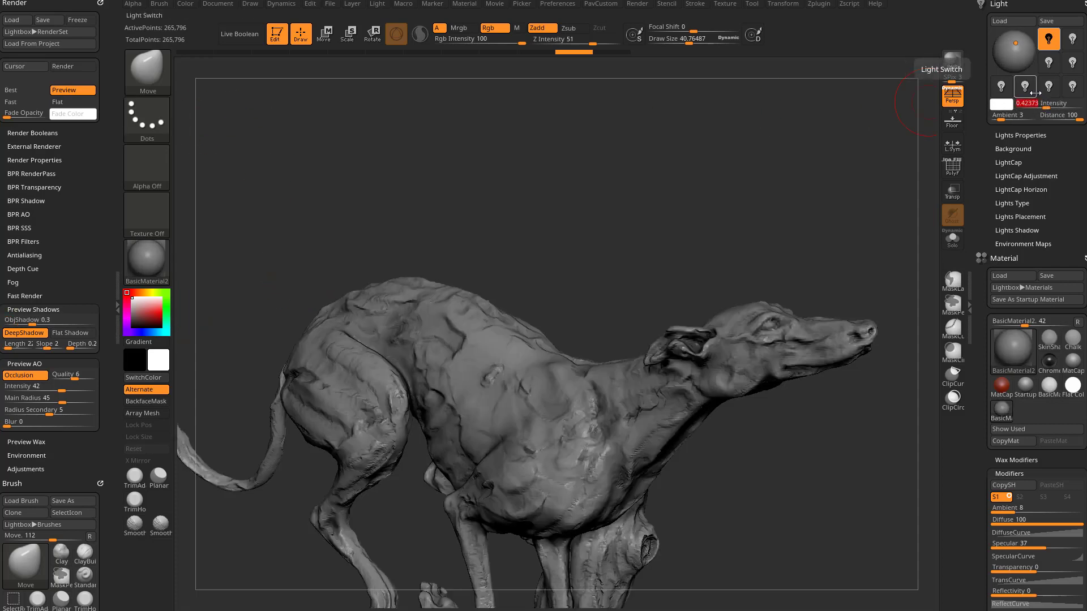
pyautogui.write('1')
pyautogui.press('Return')
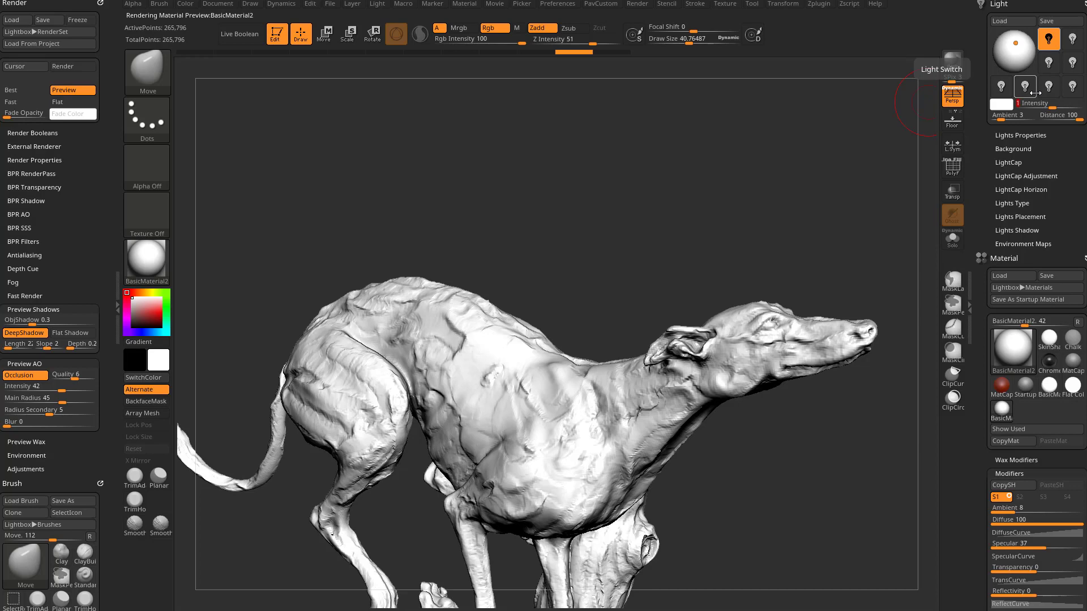
pyautogui.write('0.8')
pyautogui.press('Return')
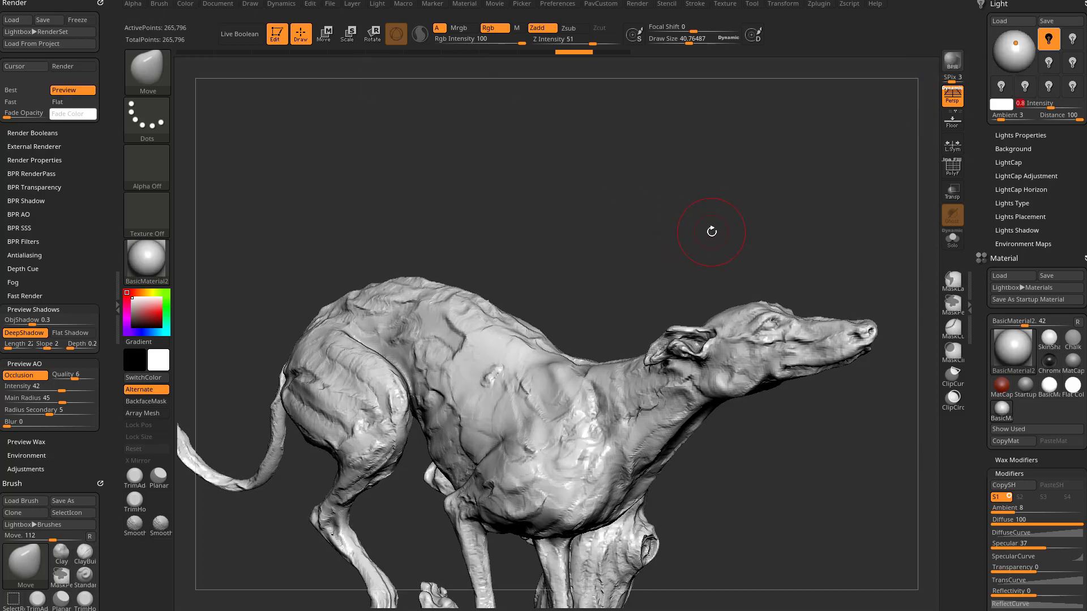
pyautogui.moveTo(701, 231)
pyautogui.mouseDown()
pyautogui.moveTo(701, 214)
pyautogui.moveTo(712, 226)
pyautogui.mouseUp()
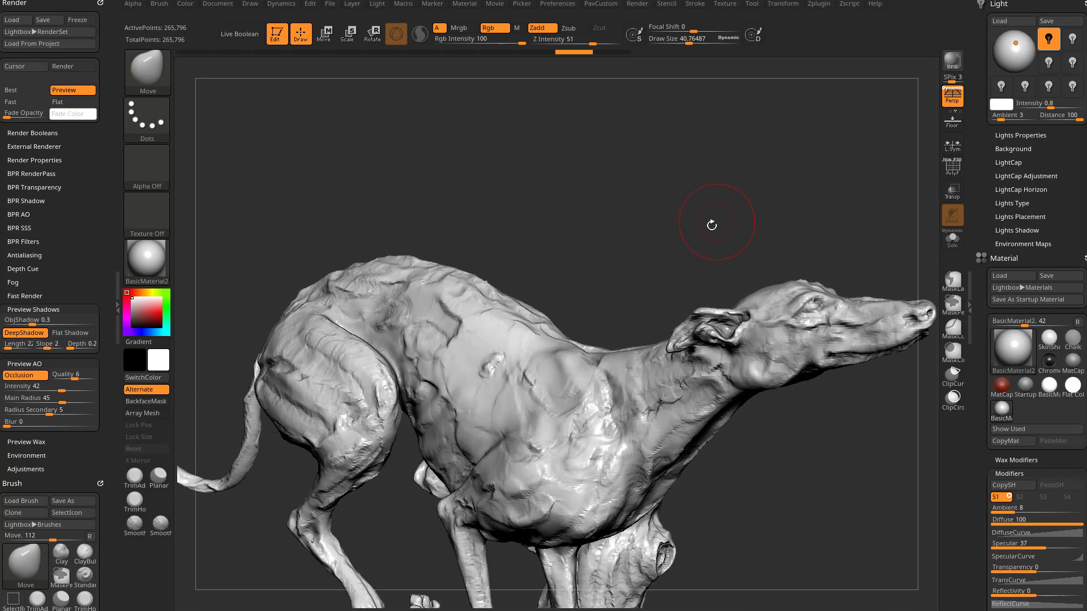
# Turn off DeepShadow, set ObjShadow to 0.36106, and set the Preview AO Intensity to 100
pyautogui.click(24, 334)
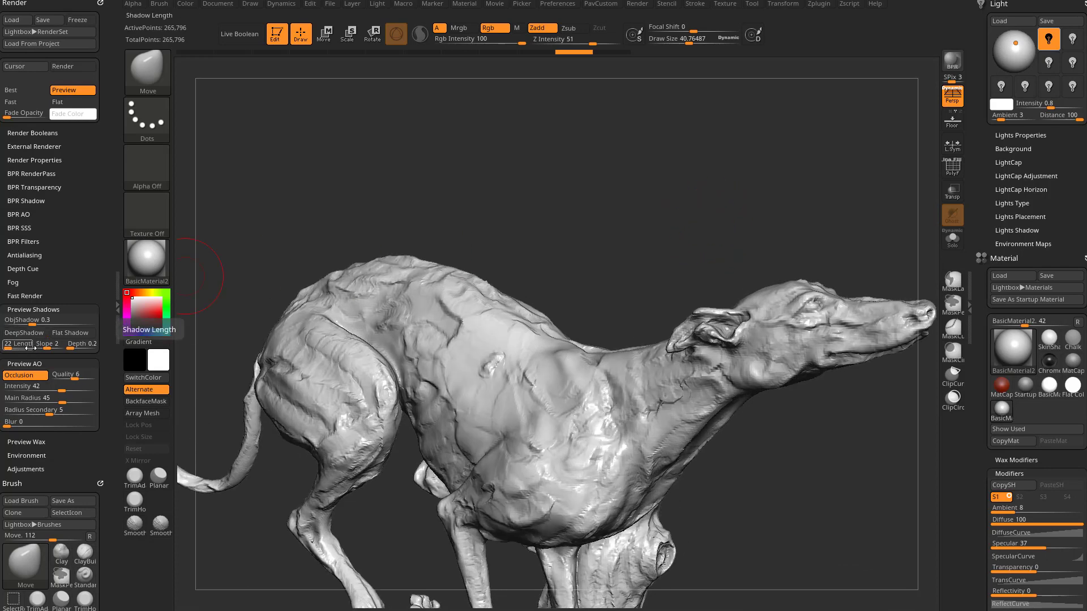
pyautogui.moveTo(62, 390); pyautogui.dragTo(98, 388)
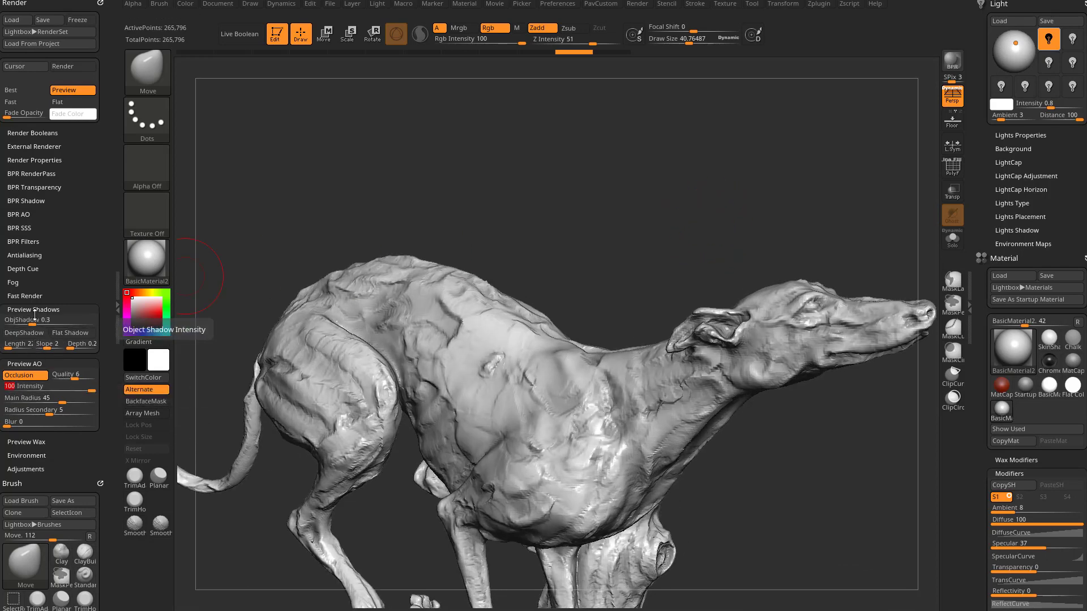
pyautogui.moveTo(33, 321); pyautogui.dragTo(37, 321)
# Set the Preview AO Main Radius to 29 and Radius Secondary to 11
pyautogui.click(50, 399)
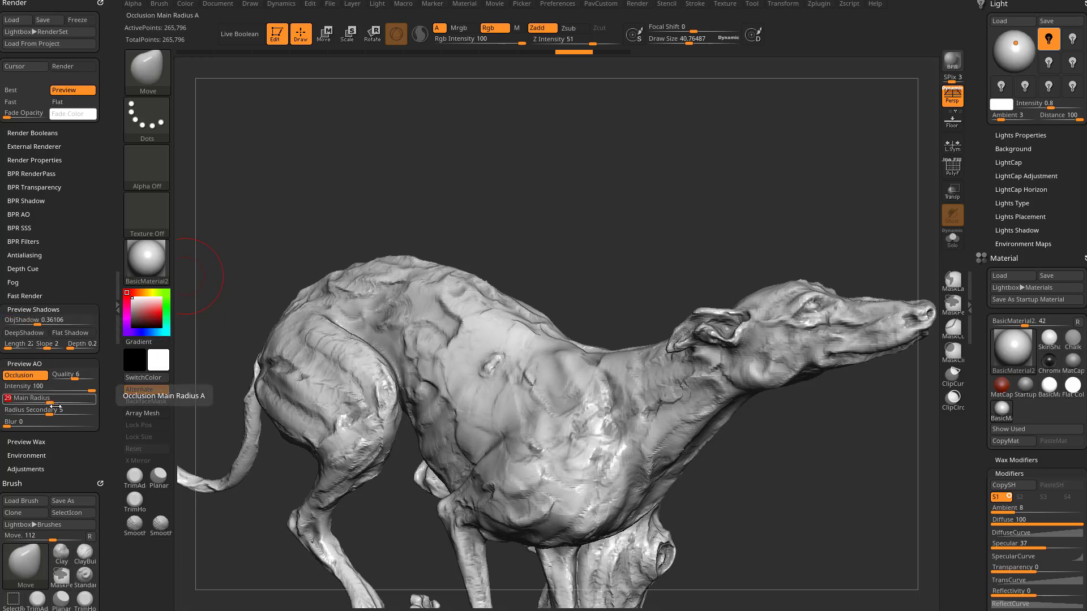
pyautogui.moveTo(50, 412); pyautogui.dragTo(69, 412)
pyautogui.moveTo(303, 221); pyautogui.dragTo(406, 250)
# Switch DeepShadow on and off again to compare the shading on the greyhound
pyautogui.click(17, 337)
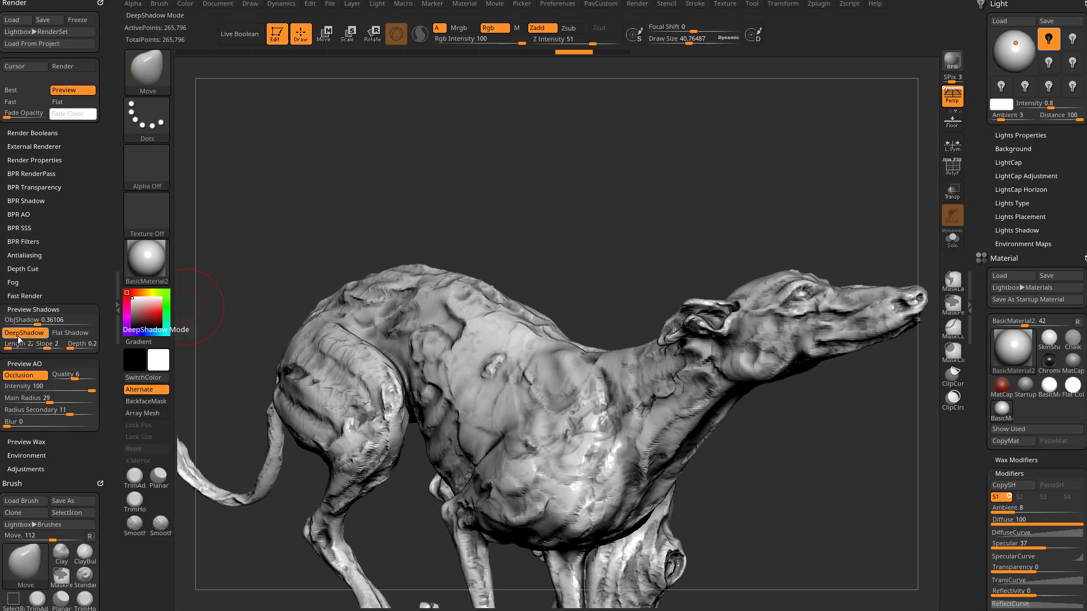
pyautogui.click(18, 333)
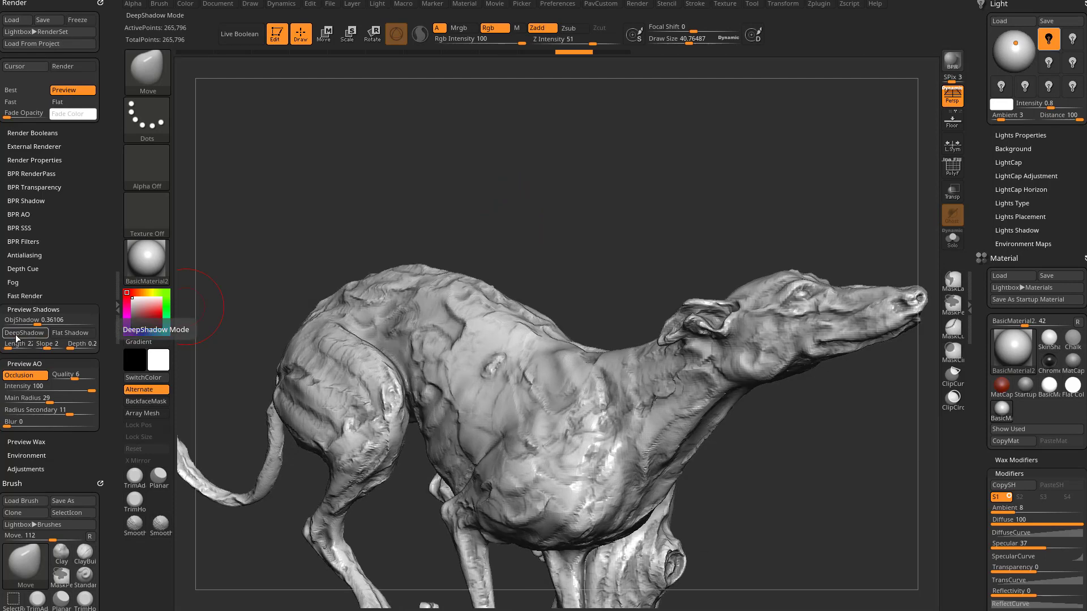
pyautogui.moveTo(374, 227); pyautogui.dragTo(317, 235)
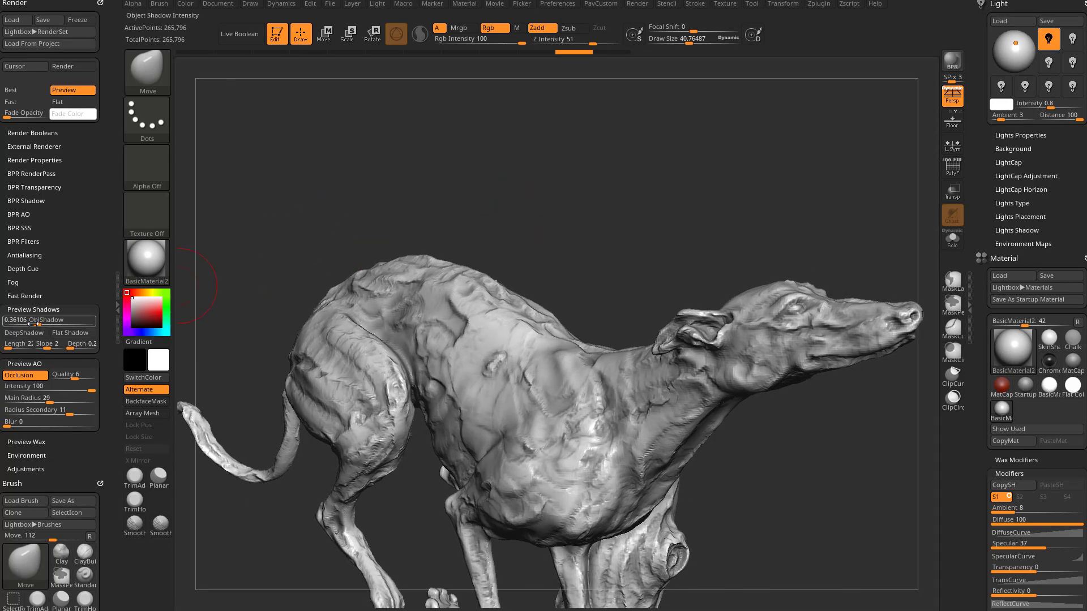
# Load the Earthquake character project from the DemoProjects folder in LightBox
pyautogui.click(973, 164)
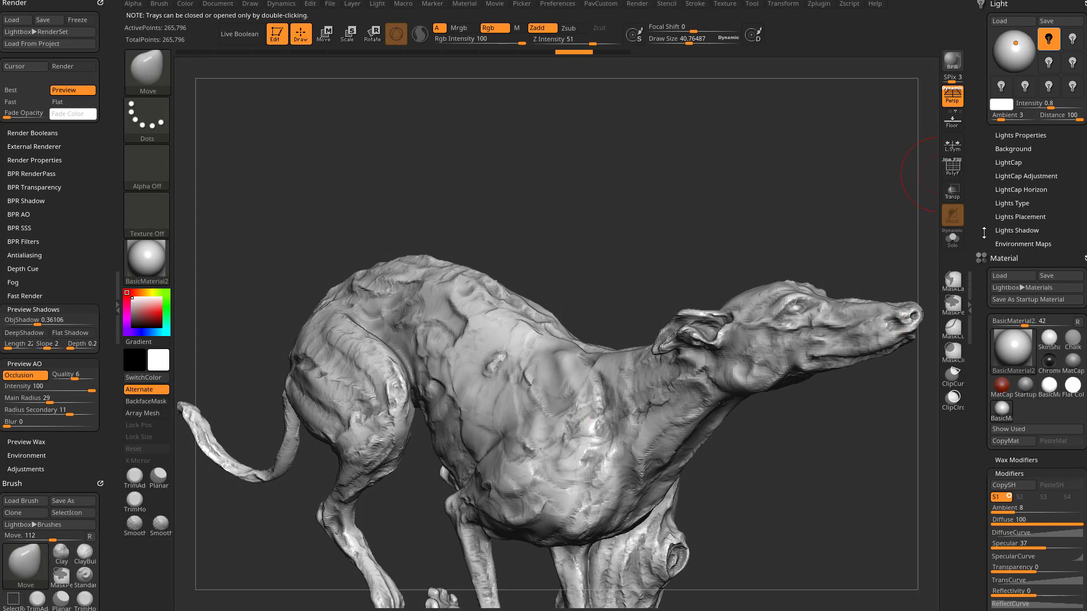
pyautogui.moveTo(981, 219); pyautogui.dragTo(981, 49)
pyautogui.moveTo(651, 211); pyautogui.dragTo(772, 233)
pyautogui.press(',')
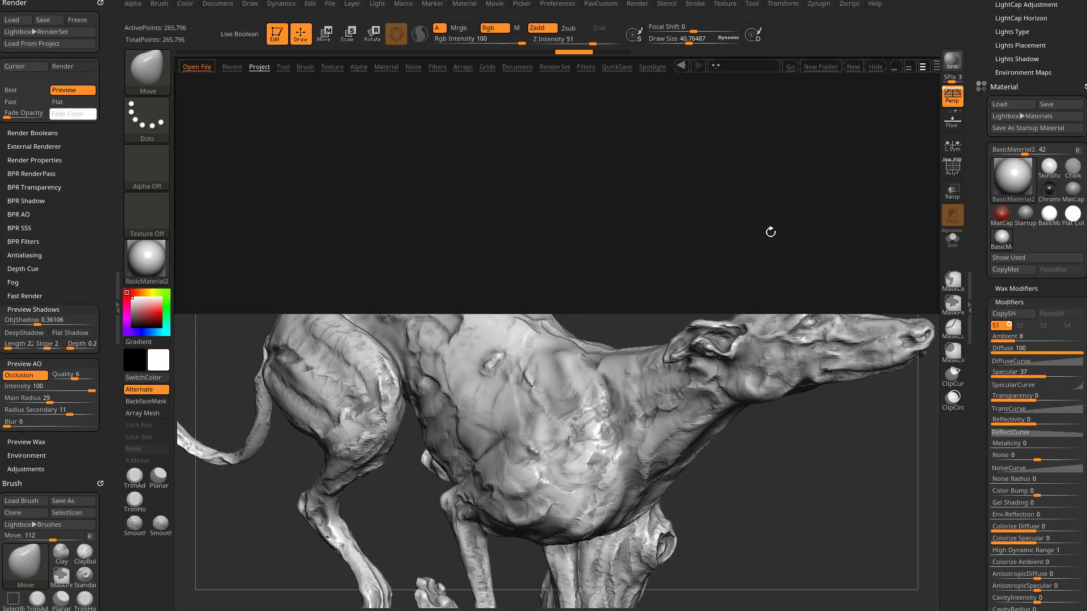
pyautogui.click(260, 68)
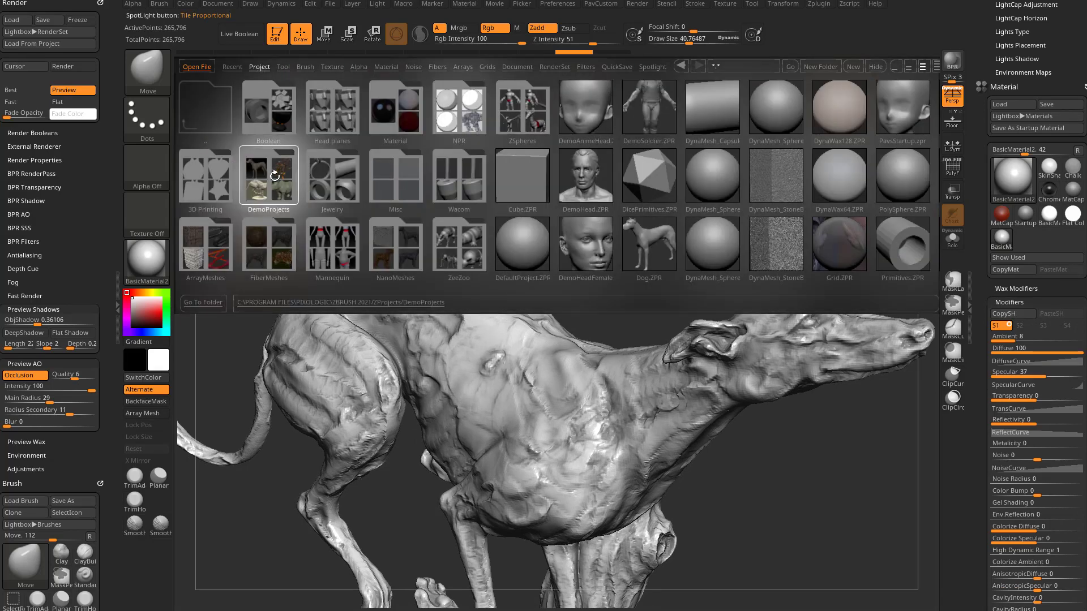
pyautogui.click(272, 171)
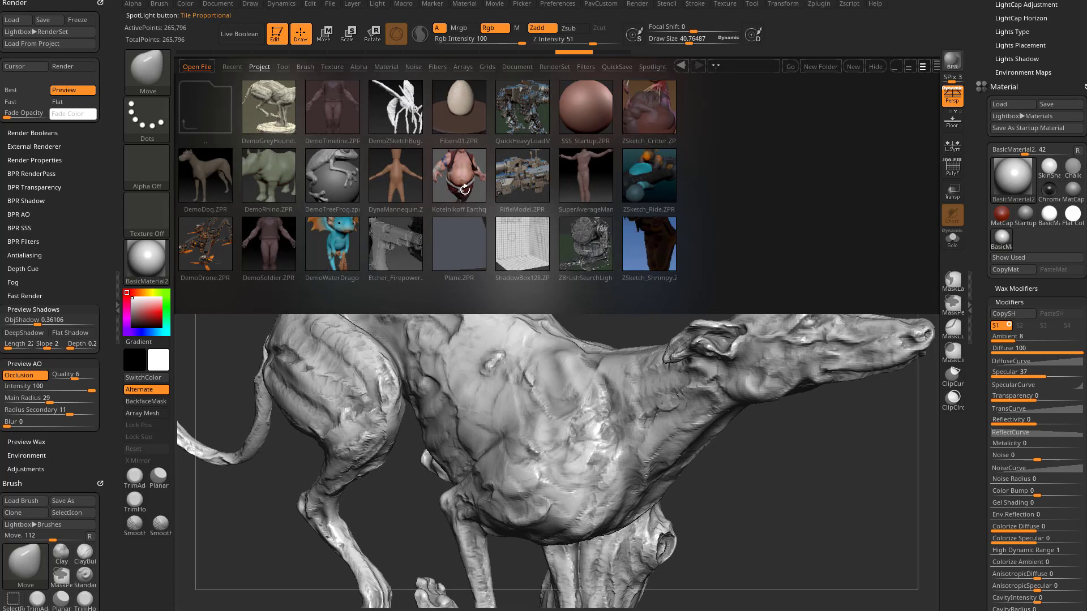
pyautogui.doubleClick(459, 171)
pyautogui.click(540, 286)
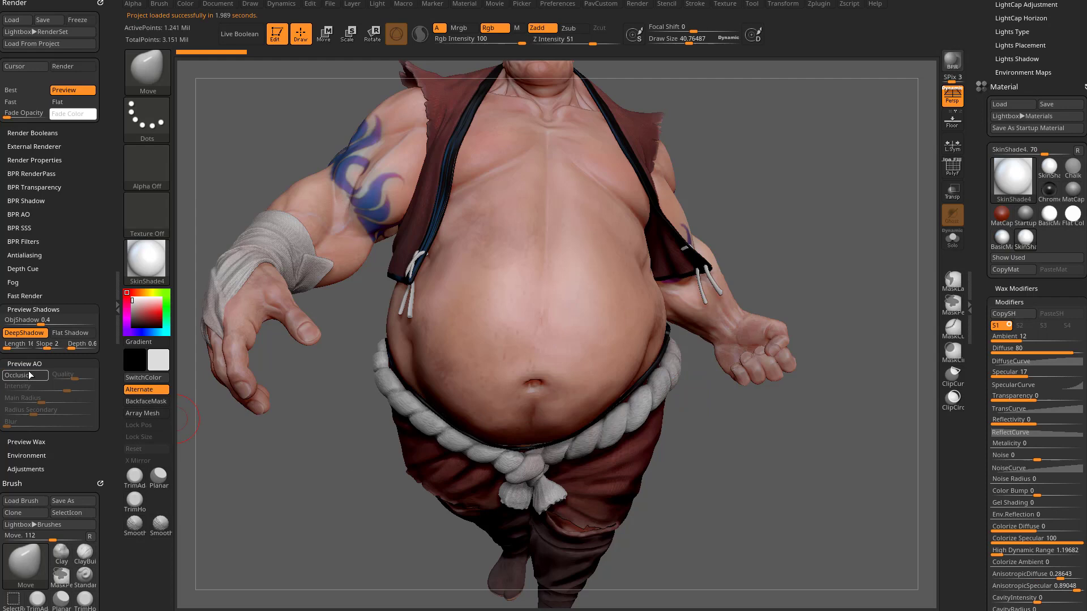
# Turn on the Preview AO occlusion for the Earthquake character and bring his head and torso into view
pyautogui.click(29, 375)
pyautogui.moveTo(772, 179); pyautogui.dragTo(794, 275)
pyautogui.scroll(5, 1003, 263)
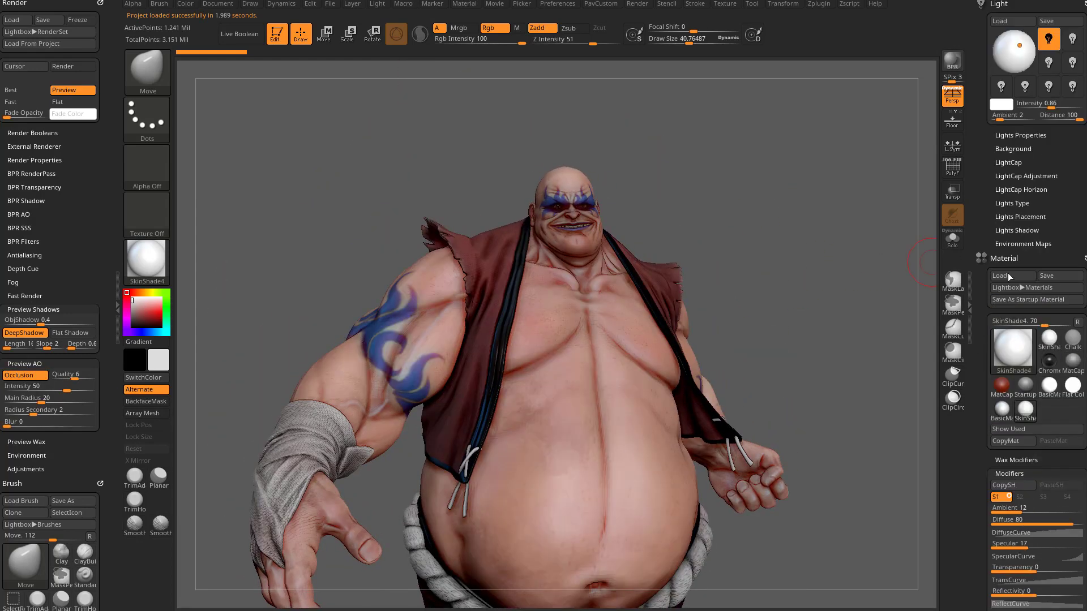
# Turn off the polypaint display on all of the Earthquake character's subtools
pyautogui.scroll(-10, 984, 198)
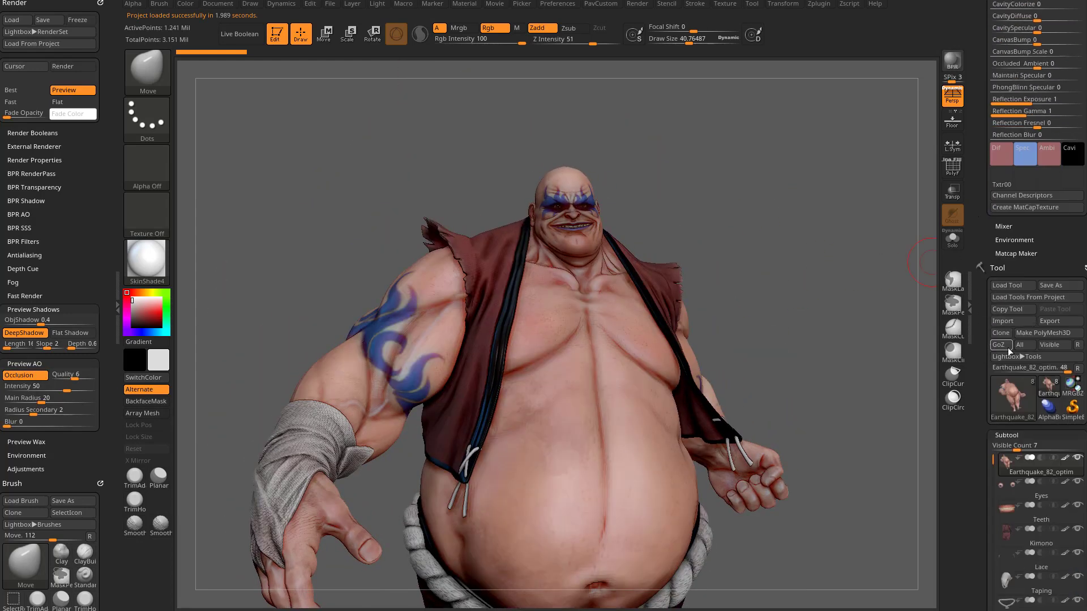
pyautogui.click(1065, 458)
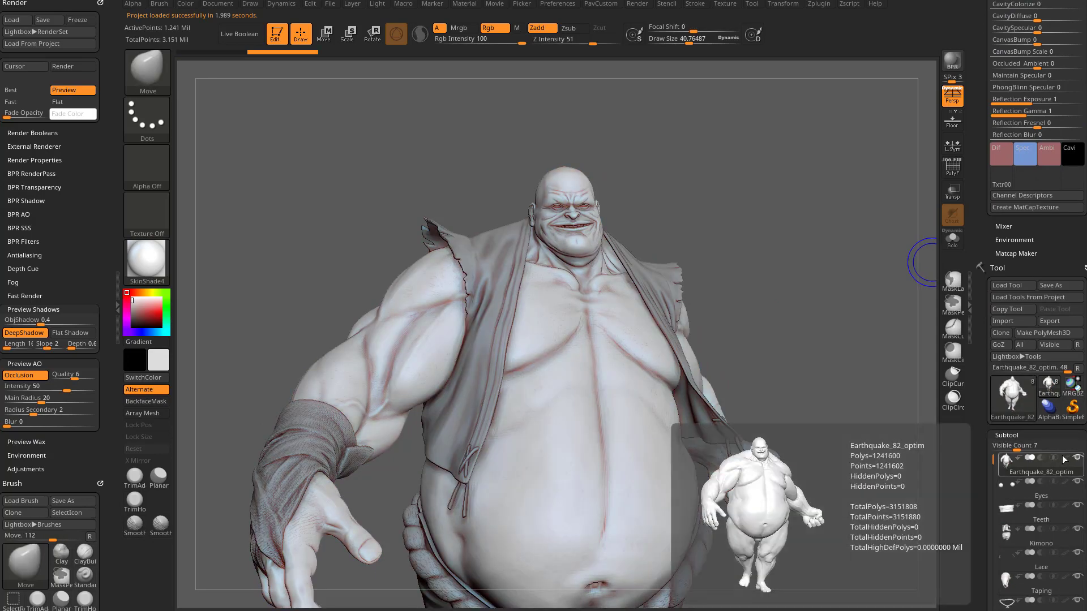
pyautogui.keyDown('shift'); pyautogui.click(1065, 457); pyautogui.keyUp('shift')
pyautogui.keyDown('shift'); pyautogui.click(1065, 458); pyautogui.keyUp('shift')
pyautogui.moveTo(859, 343); pyautogui.dragTo(853, 243)
# Toggle the occlusion and DeepShadow off and on again to compare the shading on the unpainted character
pyautogui.click(28, 377)
pyautogui.click(26, 378)
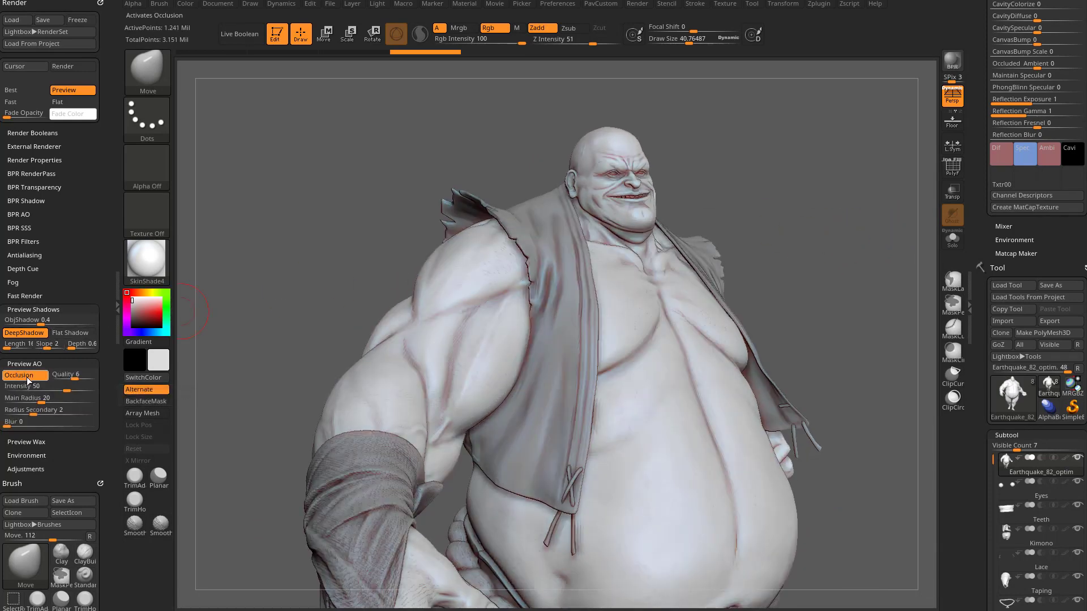
pyautogui.click(27, 334)
pyautogui.click(28, 333)
# Set the Preview AO Intensity to 100 and toggle DeepShadow off and on repeatedly to compare the shadows
pyautogui.moveTo(66, 390); pyautogui.dragTo(104, 390)
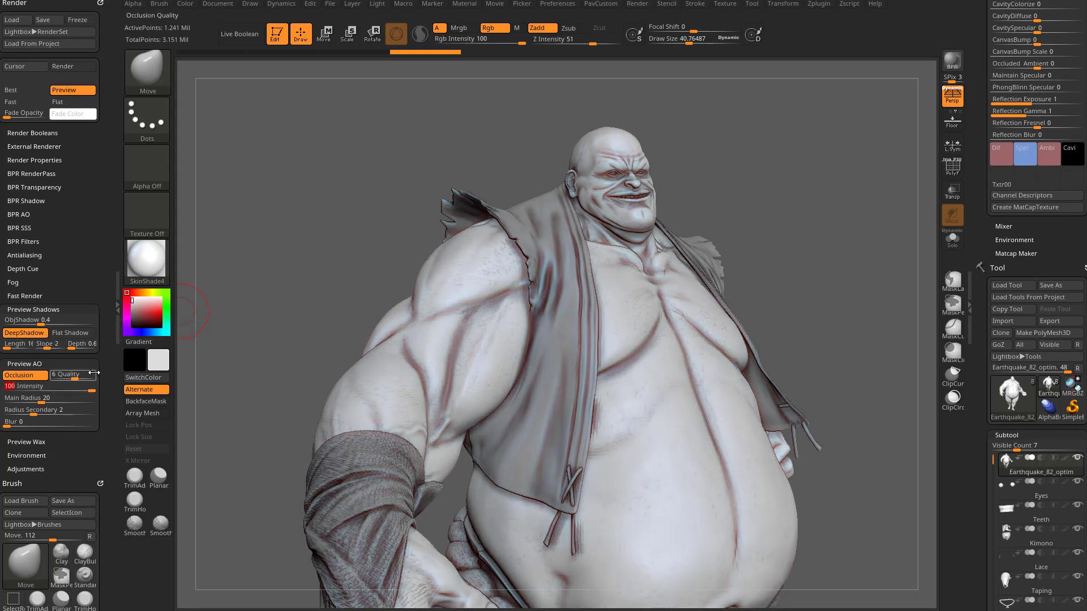
pyautogui.click(28, 334)
pyautogui.click(28, 333)
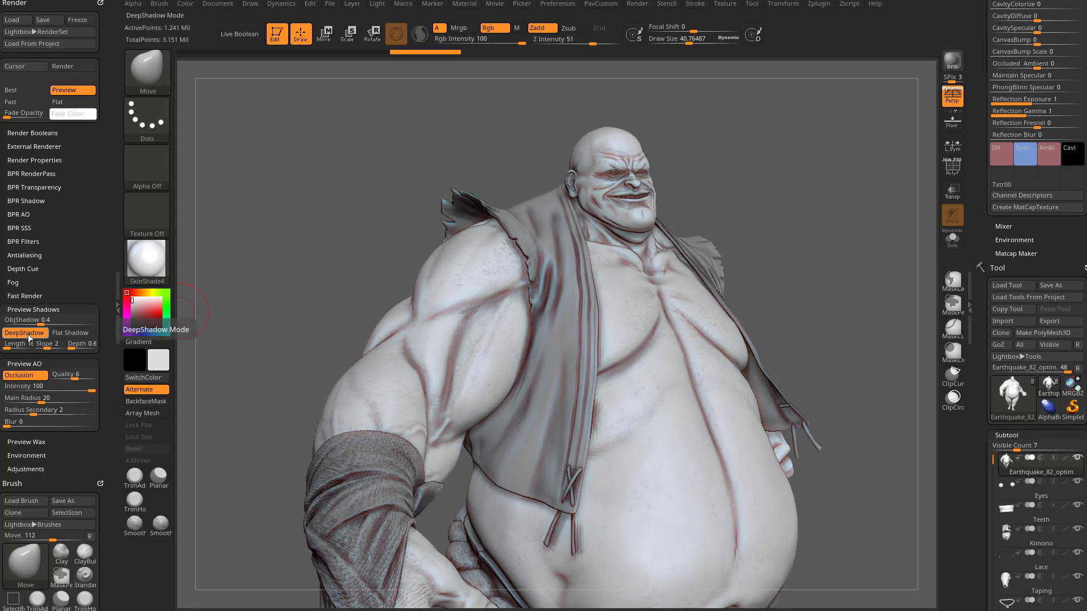
pyautogui.click(27, 333)
pyautogui.click(28, 333)
pyautogui.click(27, 333)
pyautogui.click(27, 333)
pyautogui.click(28, 333)
pyautogui.click(27, 333)
# Toggle the Preview AO occlusion off and on twice to compare its effect at full intensity
pyautogui.click(31, 376)
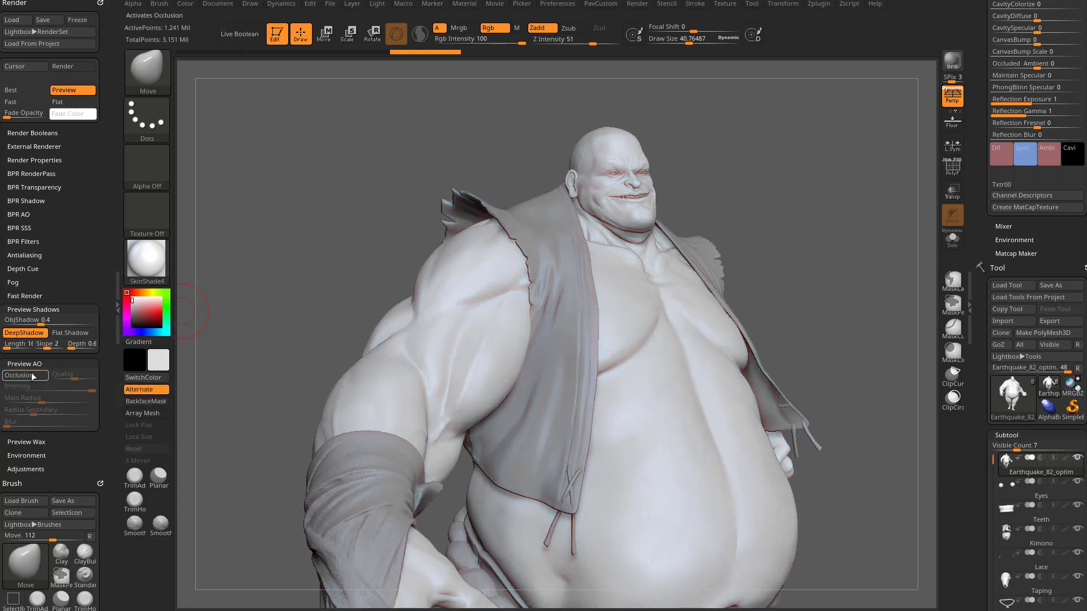
pyautogui.click(32, 376)
pyautogui.click(31, 376)
pyautogui.click(32, 375)
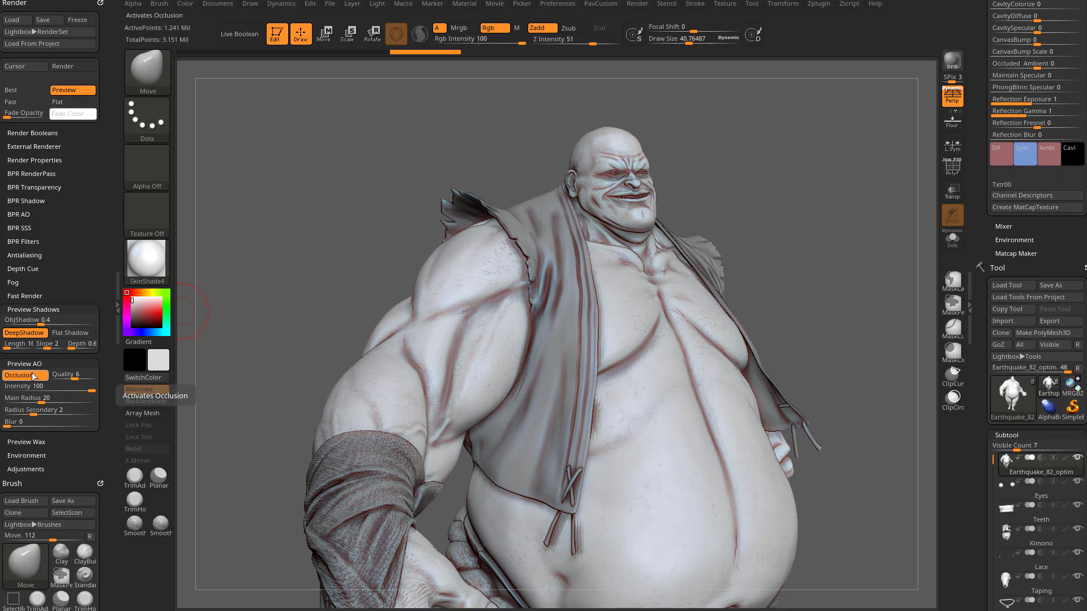
# Turn off the Preview AO occlusion and enable AOcclusion in the render properties for the BPR render
pyautogui.moveTo(731, 204); pyautogui.dragTo(702, 179)
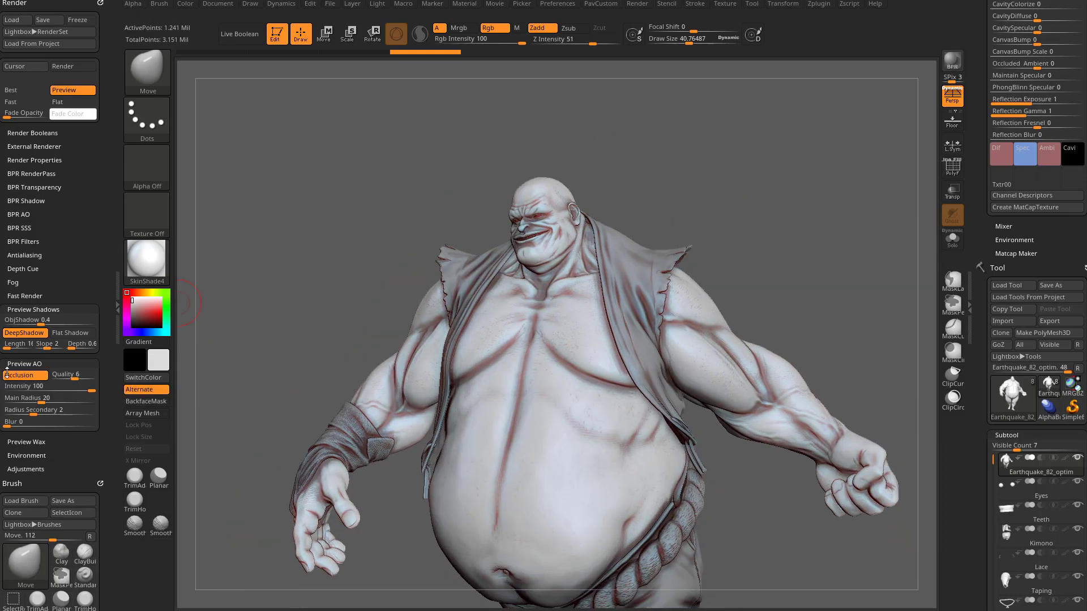
pyautogui.click(12, 377)
pyautogui.moveTo(821, 221)
pyautogui.mouseDown()
pyautogui.moveTo(830, 203)
pyautogui.moveTo(830, 237)
pyautogui.mouseUp()
pyautogui.click(46, 160)
pyautogui.click(65, 257)
# Set the BPR Shadow angle to about 11.9 and BPR AO to Rays 221, Res 2887 and Blur 1
pyautogui.scroll(-5, 66, 257)
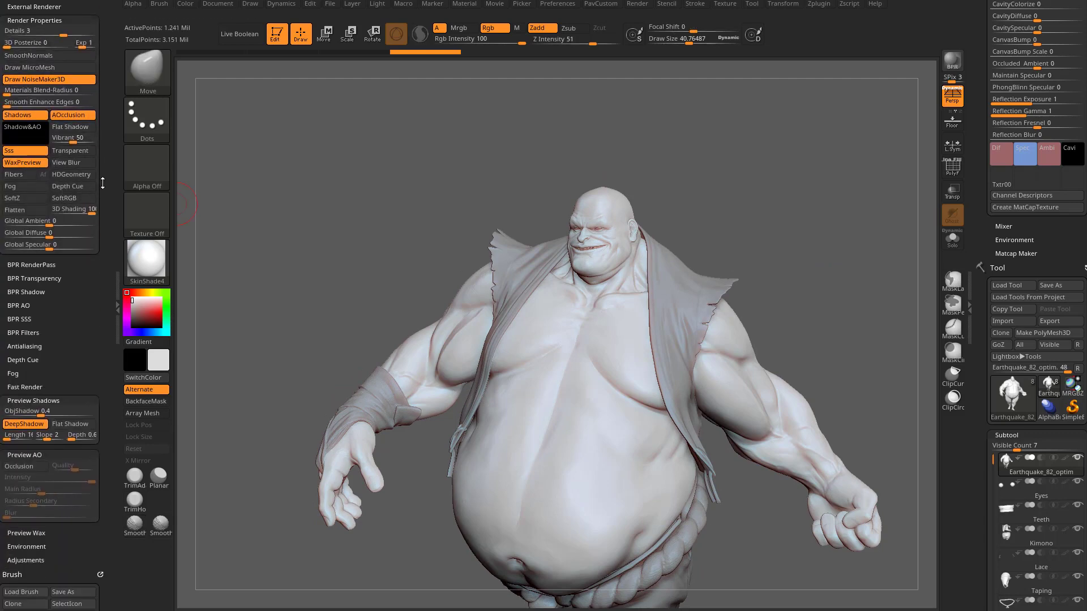
pyautogui.click(34, 290)
pyautogui.click(19, 394)
pyautogui.scroll(-2, 106, 277)
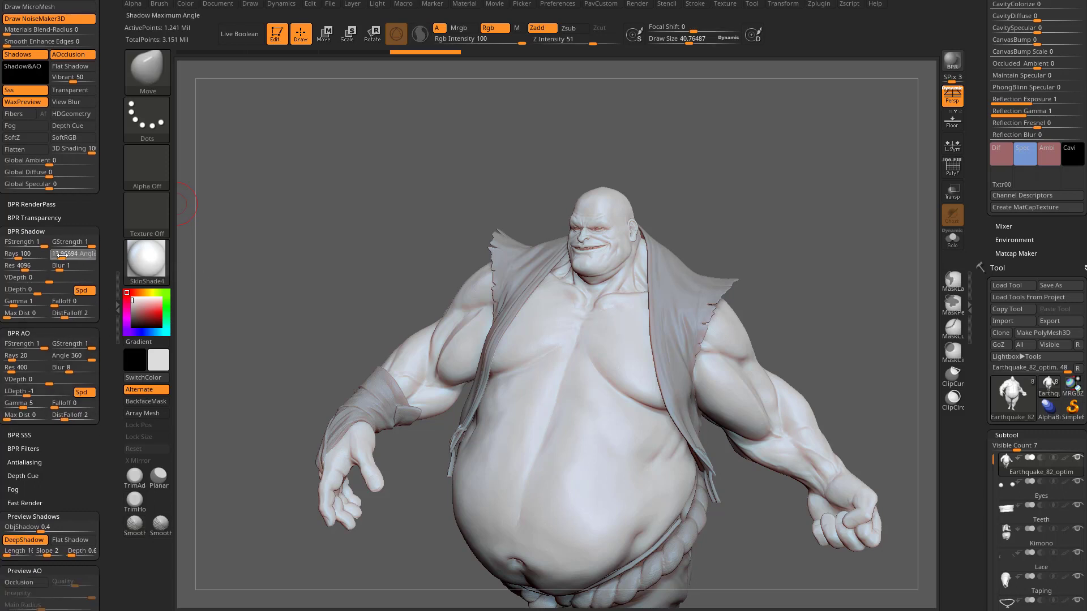
pyautogui.moveTo(64, 256); pyautogui.dragTo(58, 256)
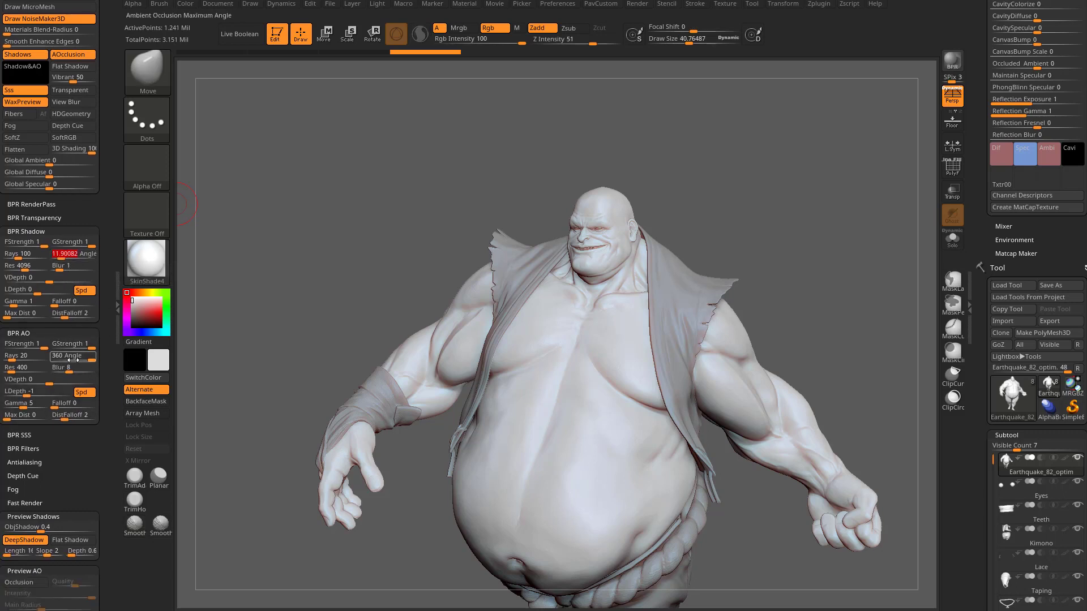
pyautogui.moveTo(67, 369); pyautogui.dragTo(35, 369)
# Frame more of the character, run a BPR render and view its shadow and ambient occlusion maps
pyautogui.moveTo(305, 262); pyautogui.dragTo(805, 231)
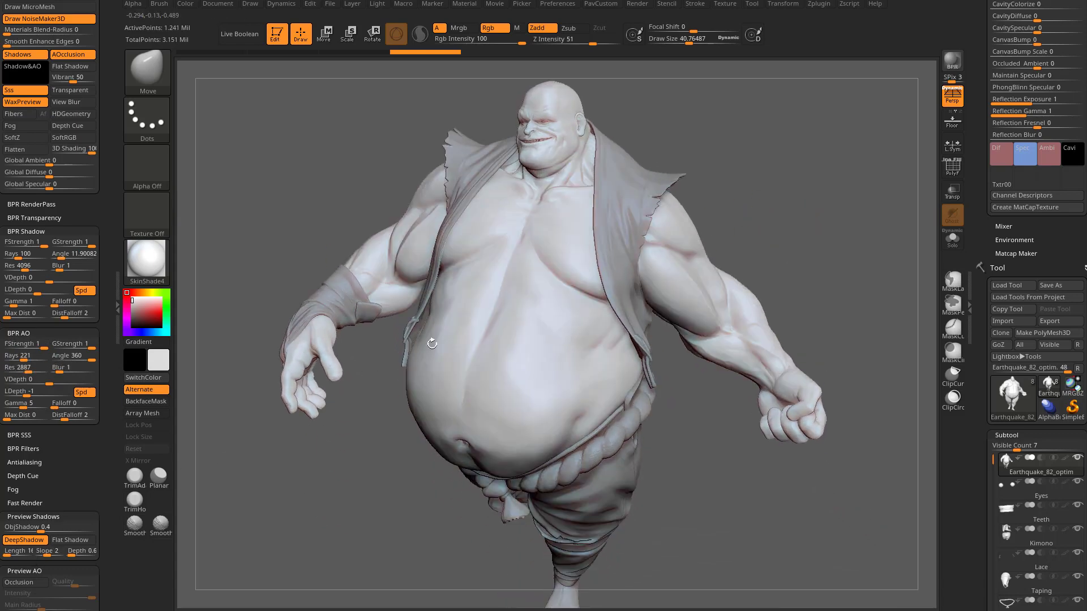
pyautogui.click(953, 61)
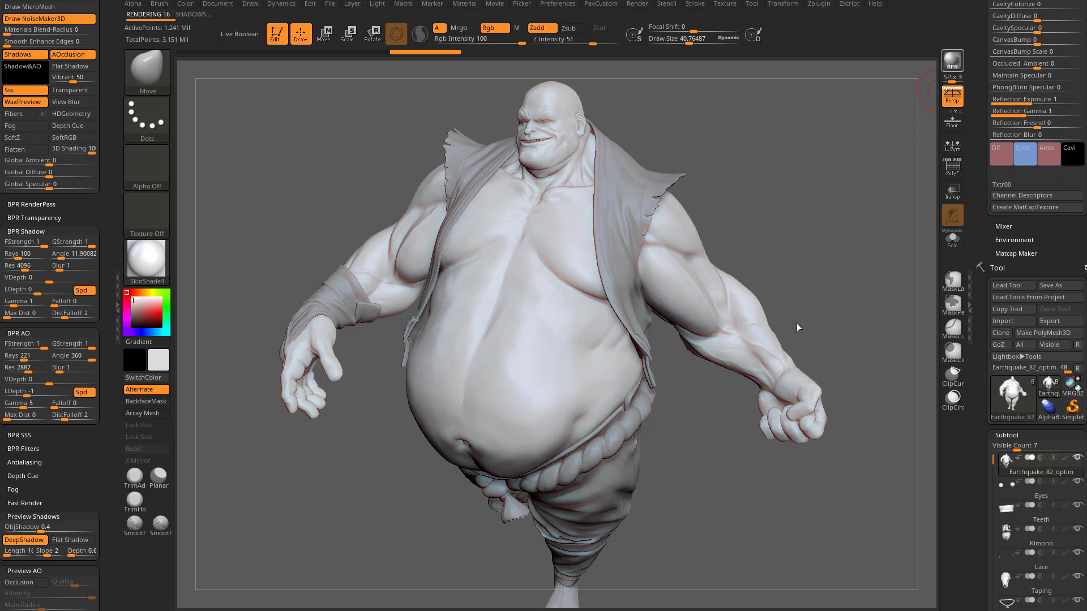
pyautogui.click(39, 204)
pyautogui.moveTo(84, 244)
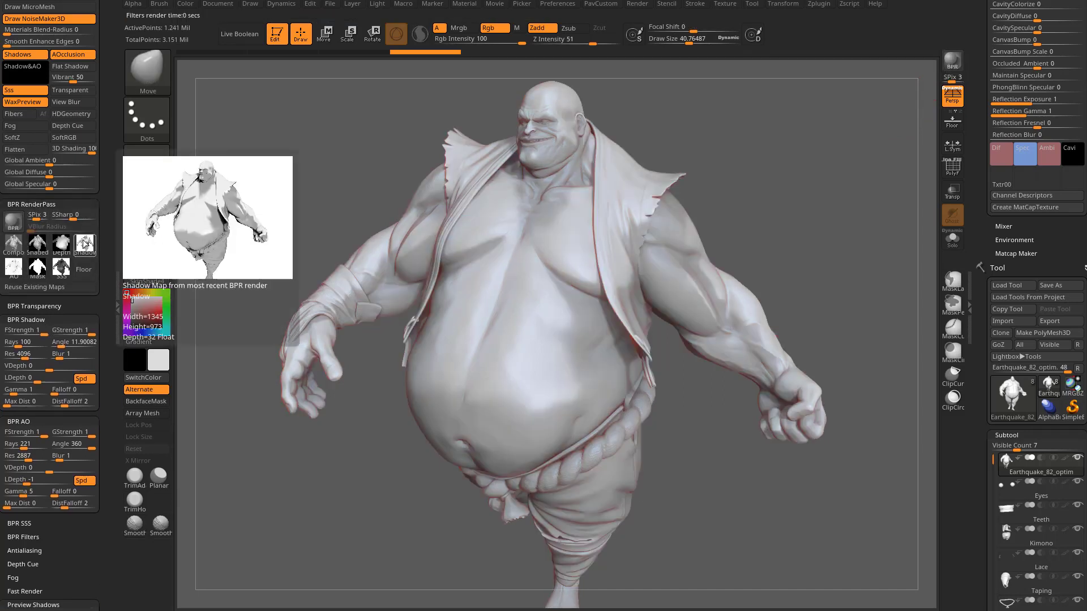
pyautogui.moveTo(7, 280)
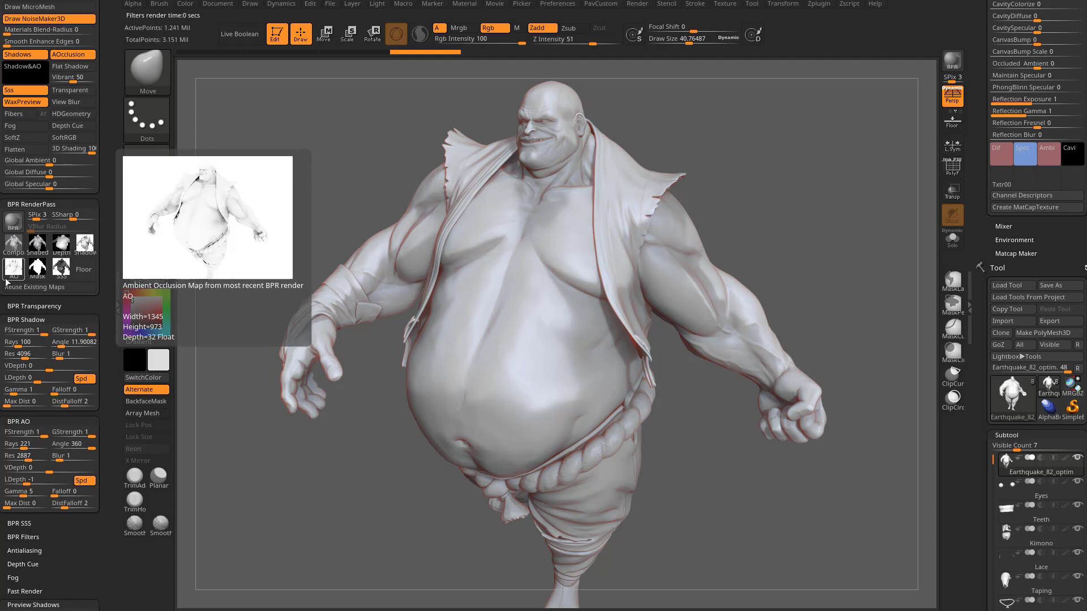
# Check the file name and format options for exporting the rendered shadow map and cancel the export
pyautogui.click(89, 245)
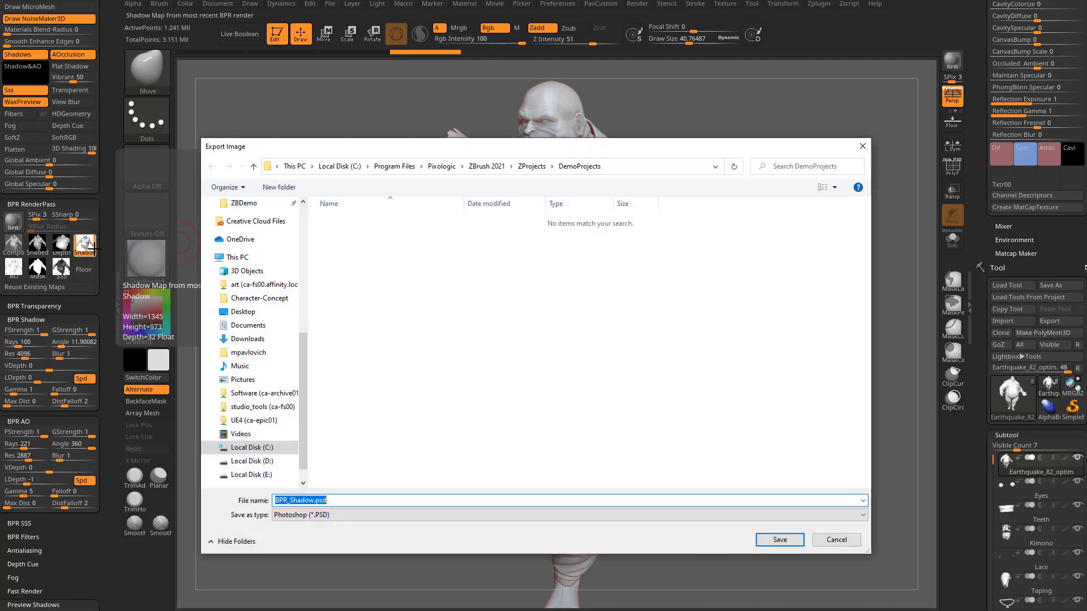
pyautogui.click(467, 514)
pyautogui.click(471, 501)
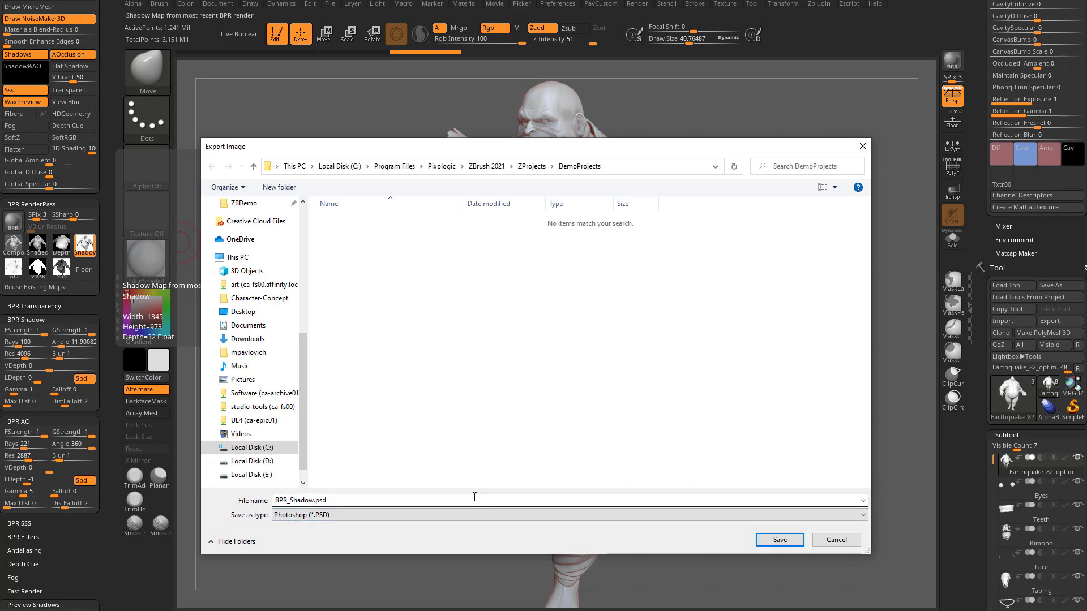
pyautogui.click(836, 539)
pyautogui.moveTo(16, 268)
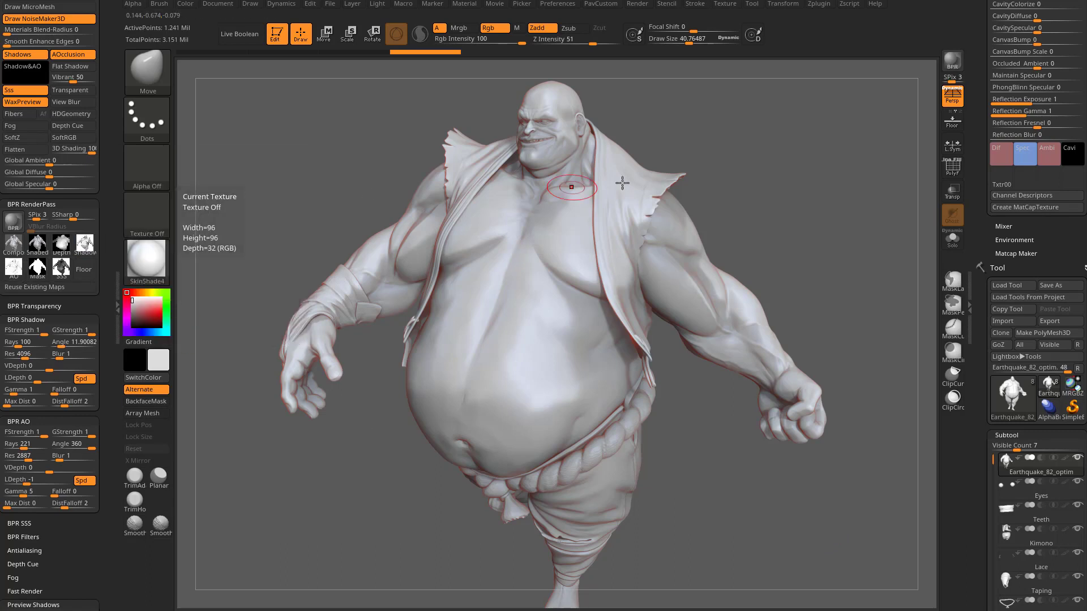
# Turn on the Preview AO occlusion, run another BPR render and check its ambient occlusion and shadow maps
pyautogui.scroll(-5, 50, 390)
pyautogui.click(18, 510)
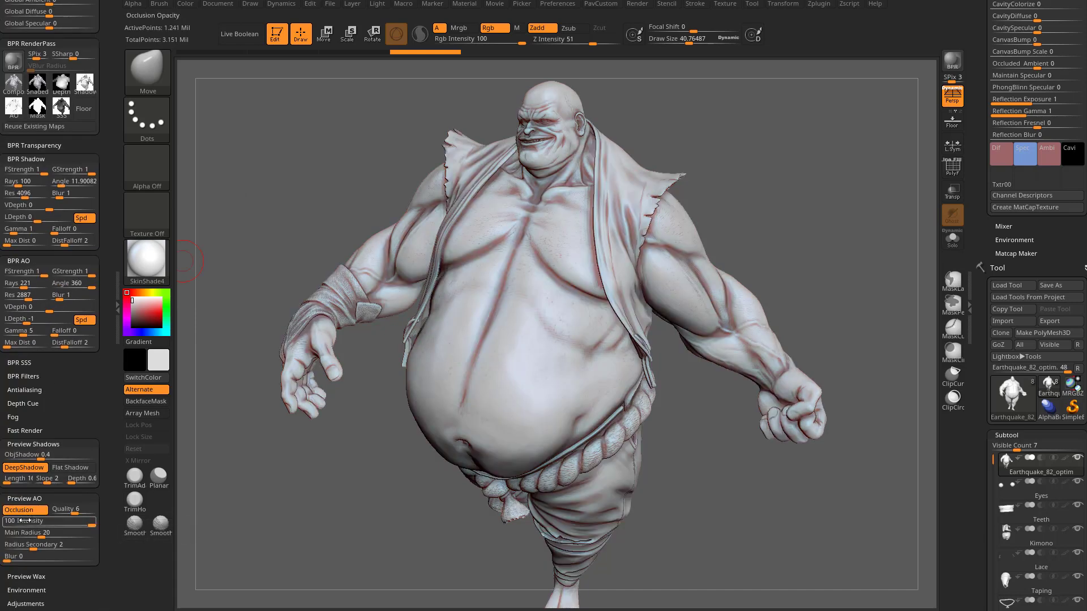
pyautogui.click(943, 65)
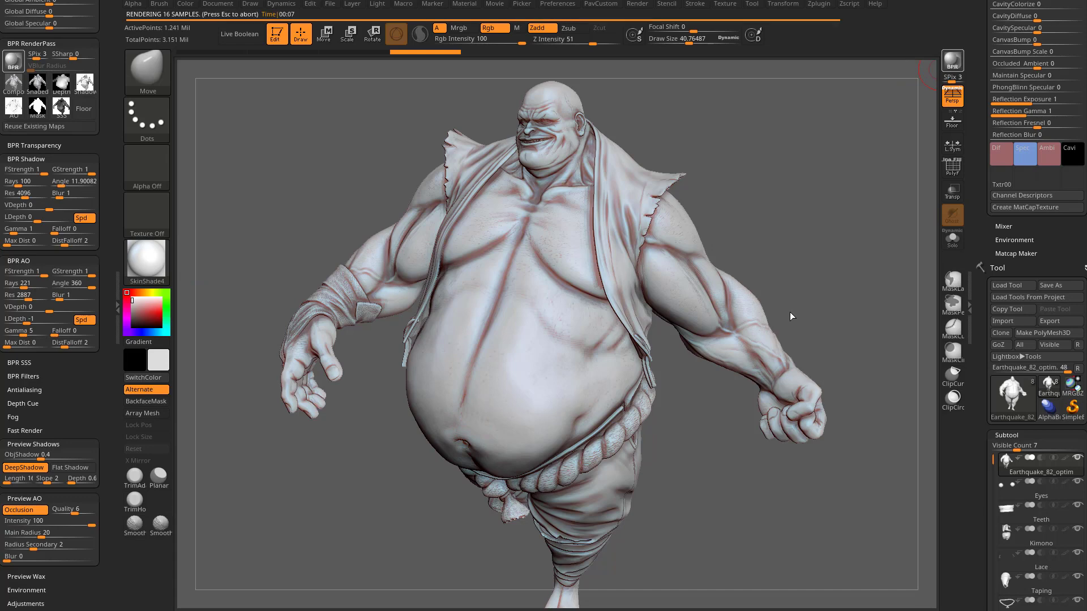
pyautogui.click(109, 271)
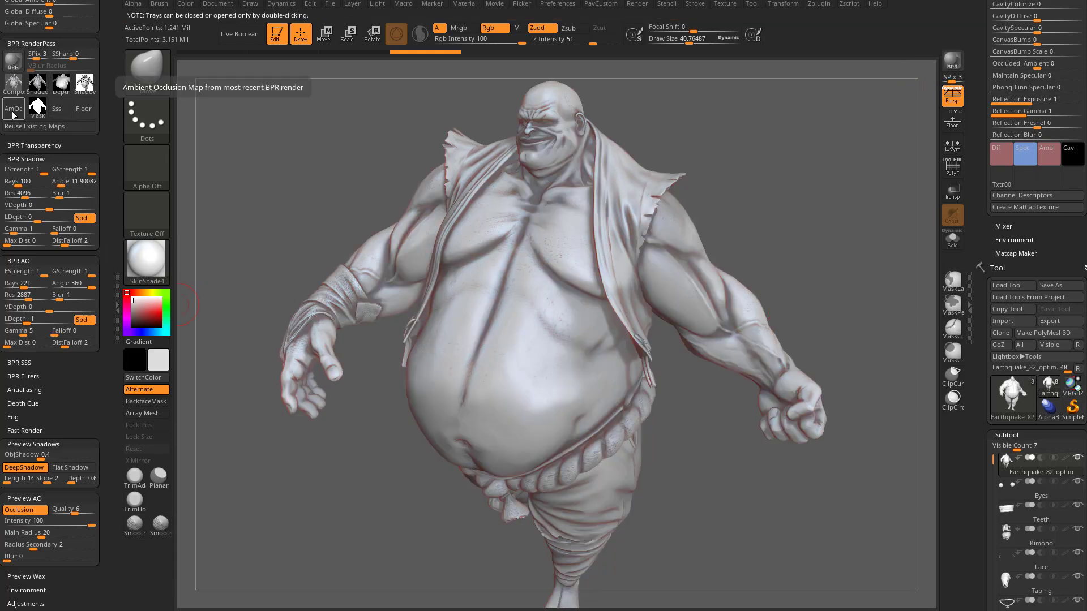
pyautogui.moveTo(88, 85)
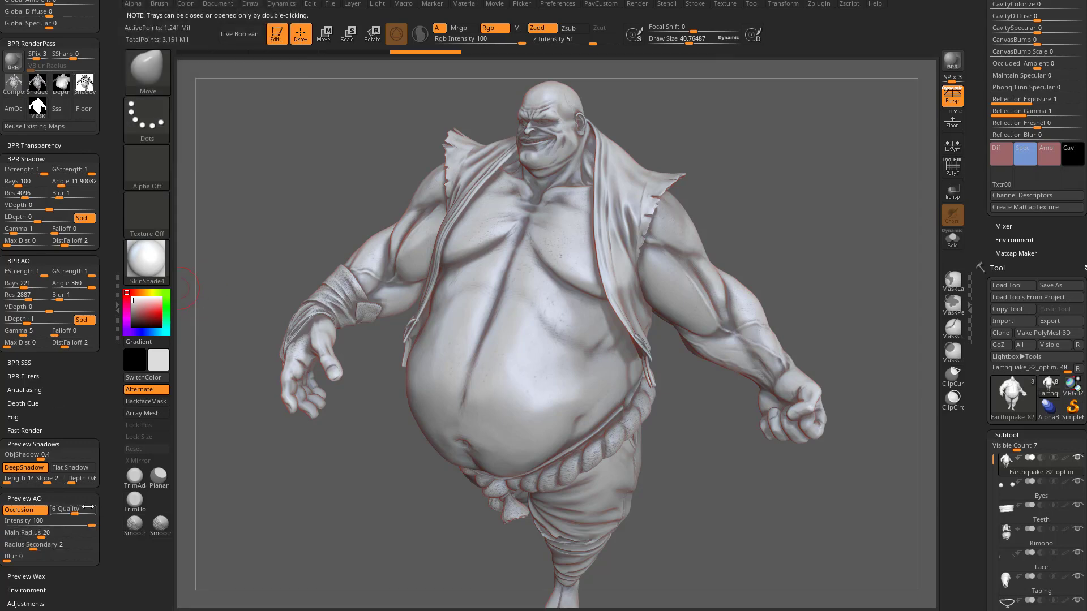
# Turn the Preview AO occlusion off, render with BPR again and view the ambient occlusion map
pyautogui.click(27, 443)
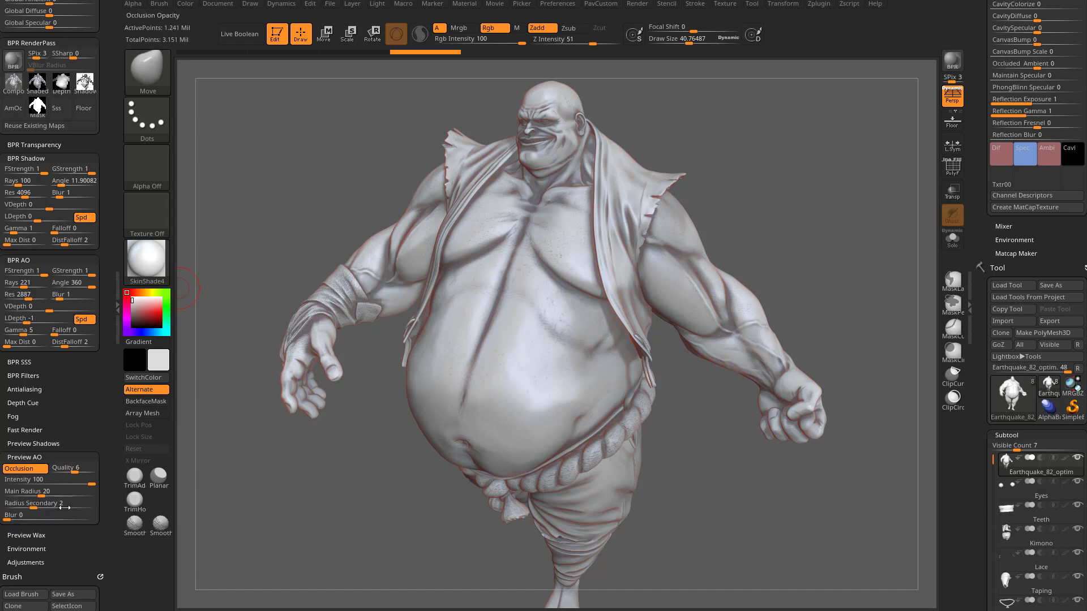
pyautogui.click(19, 469)
pyautogui.hotkey('shift', 'r')
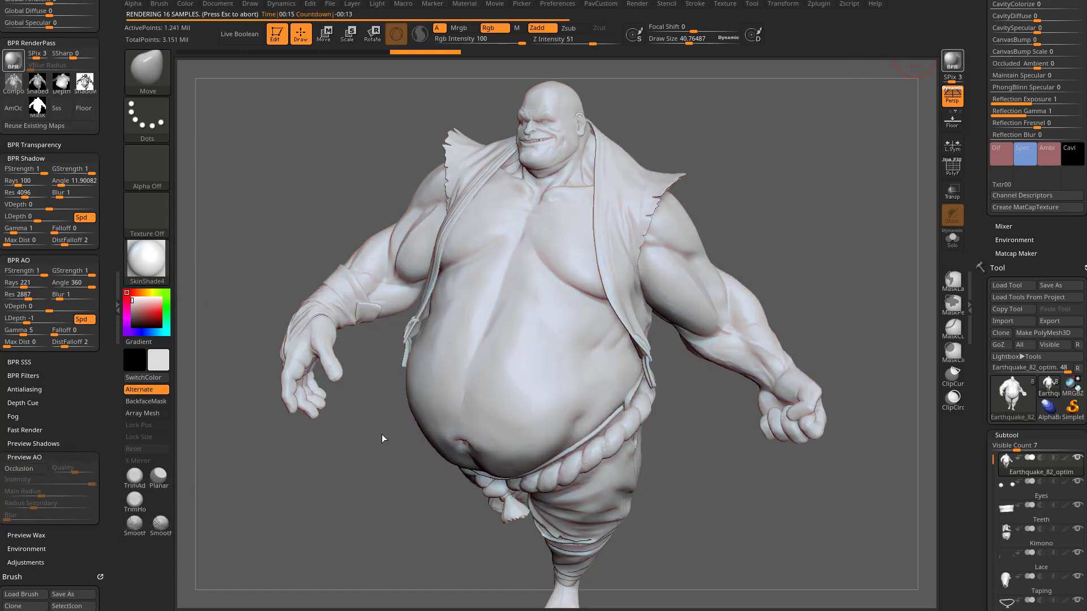
pyautogui.moveTo(14, 110)
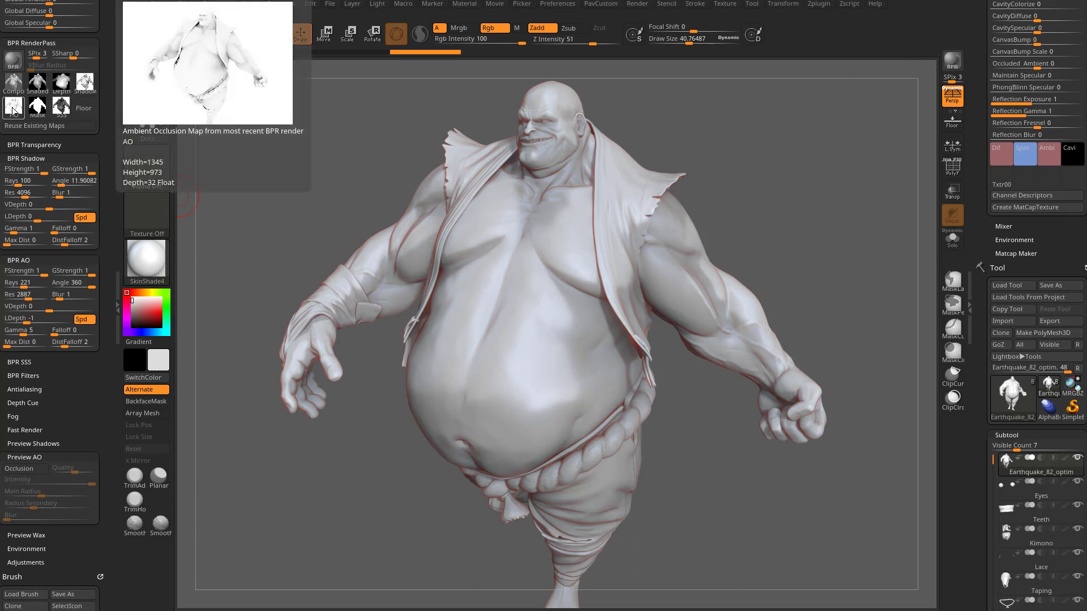